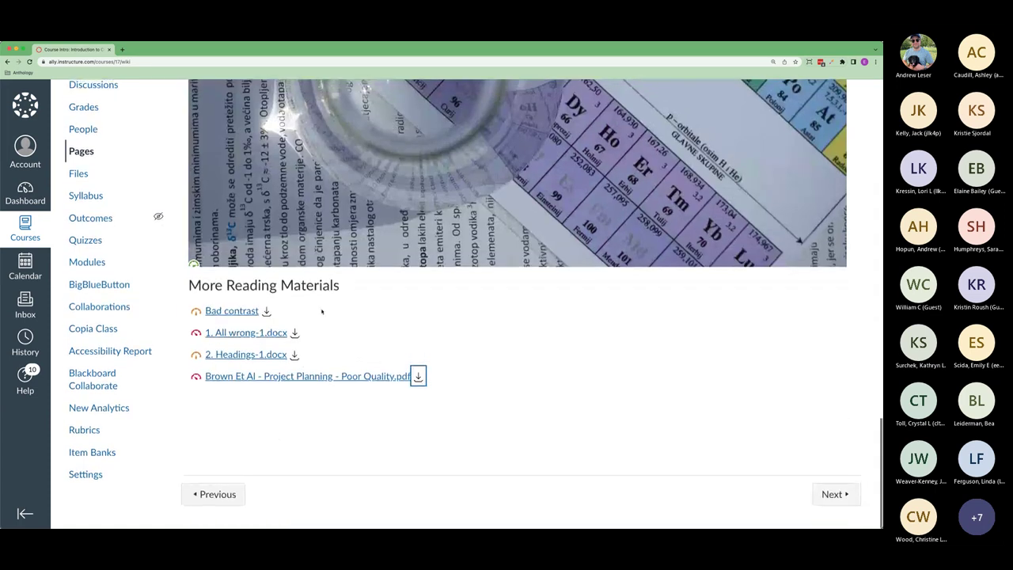
# Open and close the file options for 1. All wrong-1.docx twice, then check its accessibility gauge.
pyautogui.click(295, 333)
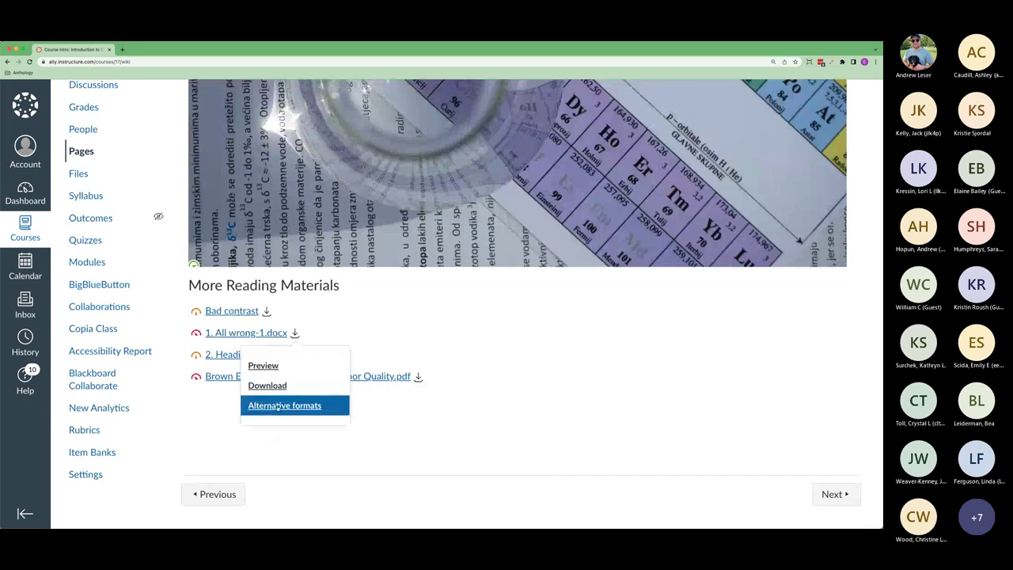
pyautogui.click(373, 414)
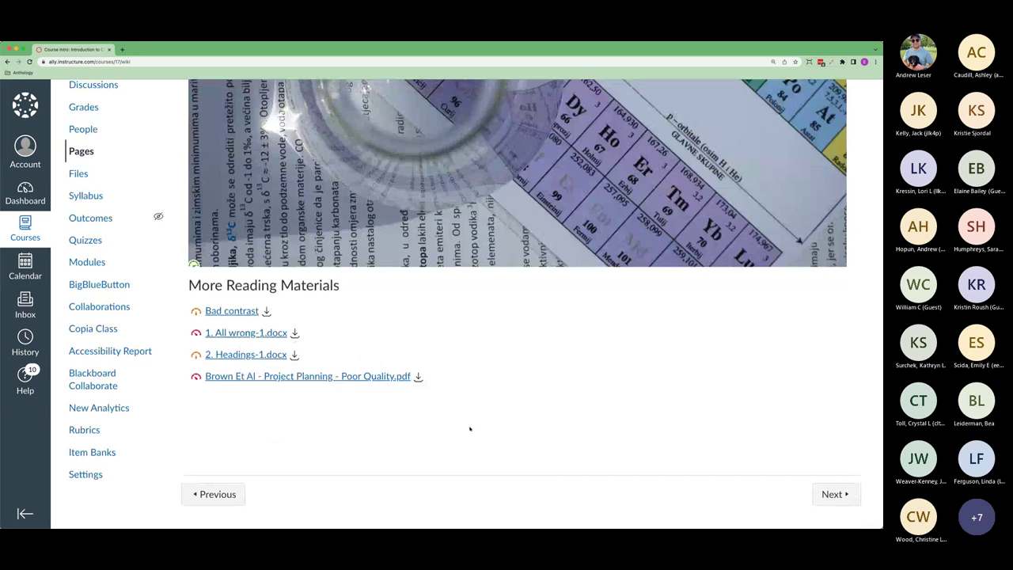
pyautogui.click(294, 332)
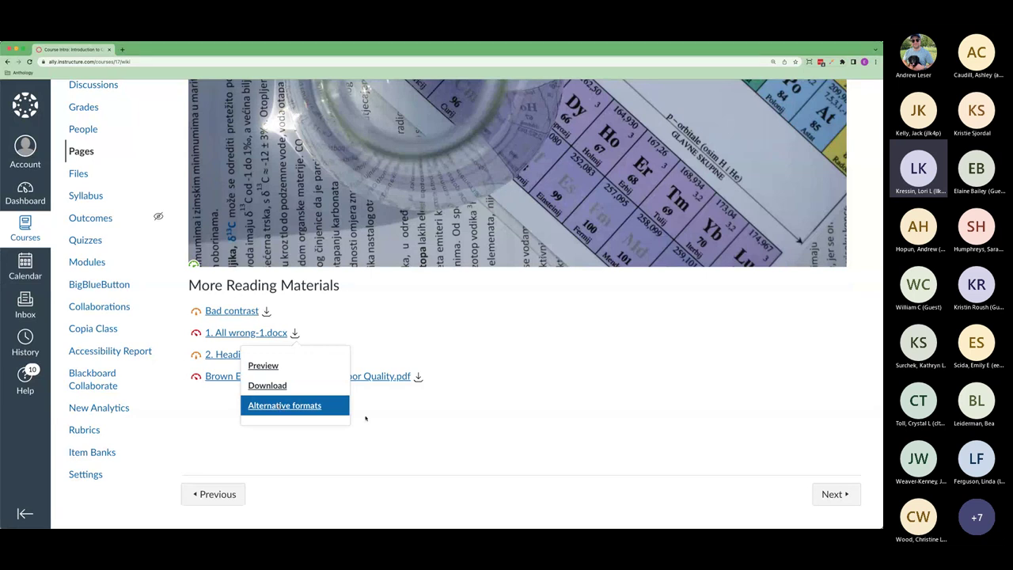
pyautogui.click(373, 440)
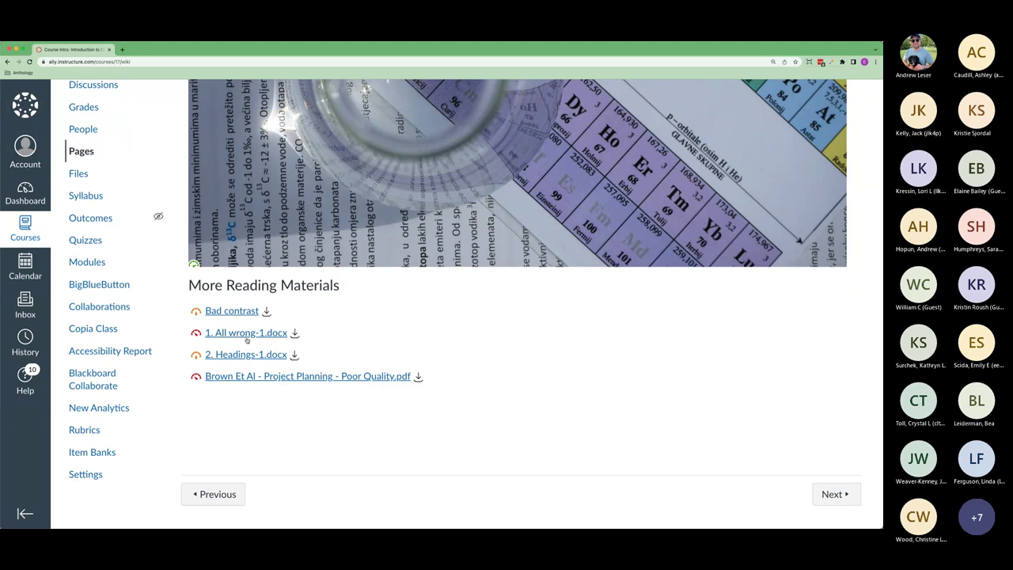
pyautogui.moveTo(195, 332)
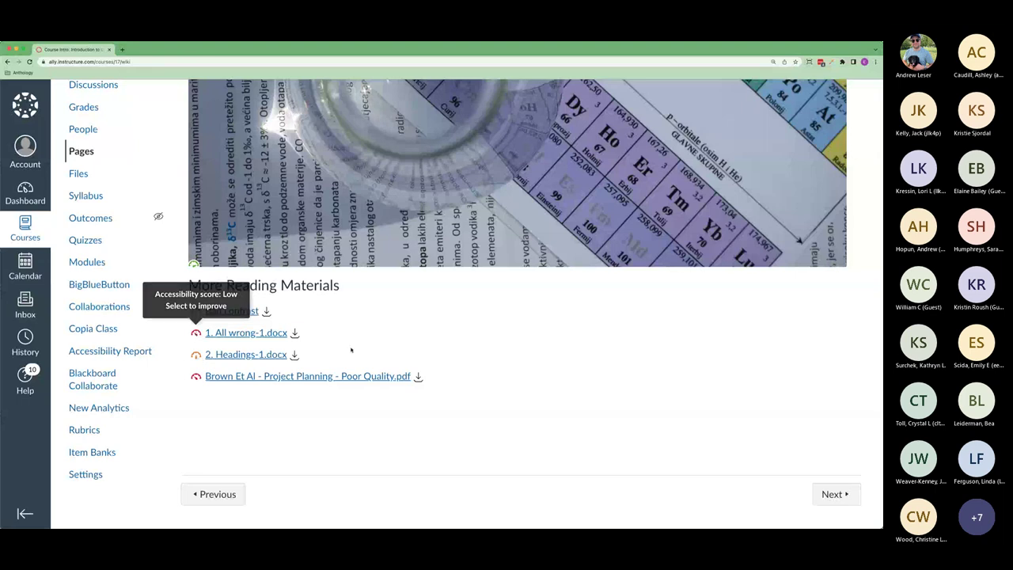
pyautogui.scroll(15, 475, 359)
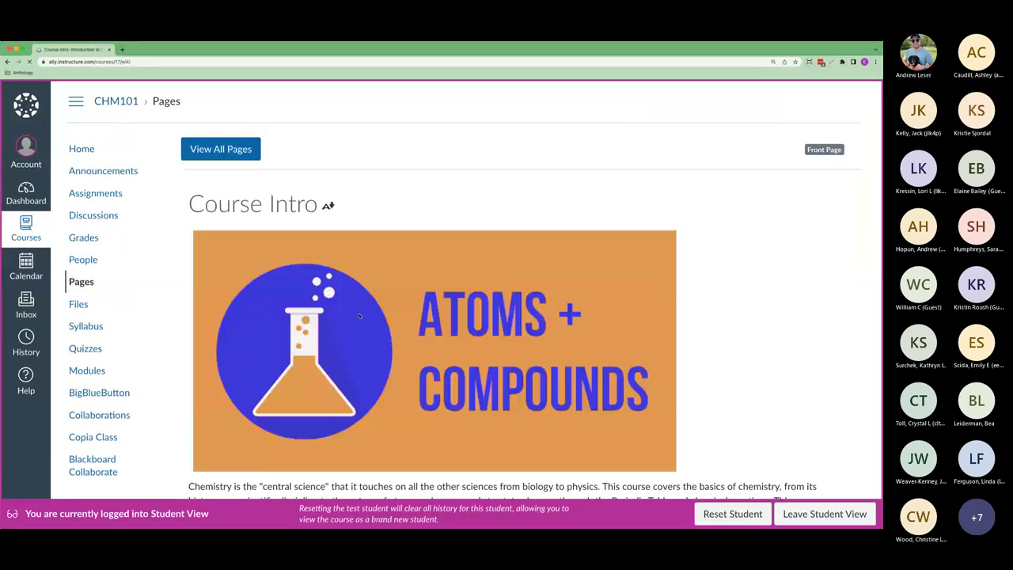
# Check the student's file options for 1. All wrong-1.docx, then leave Student View.
pyautogui.scroll(-15, 358, 317)
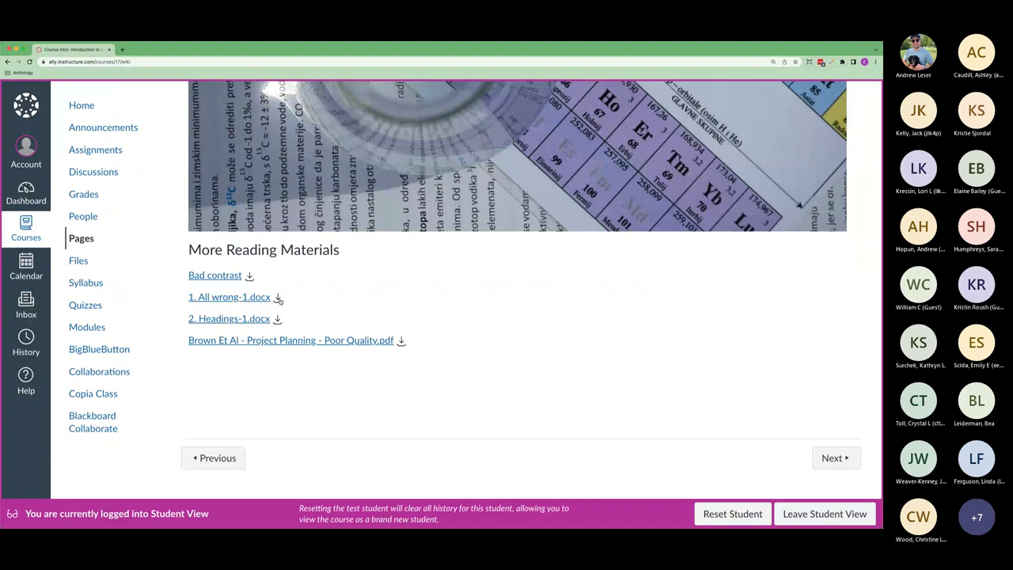
pyautogui.click(278, 298)
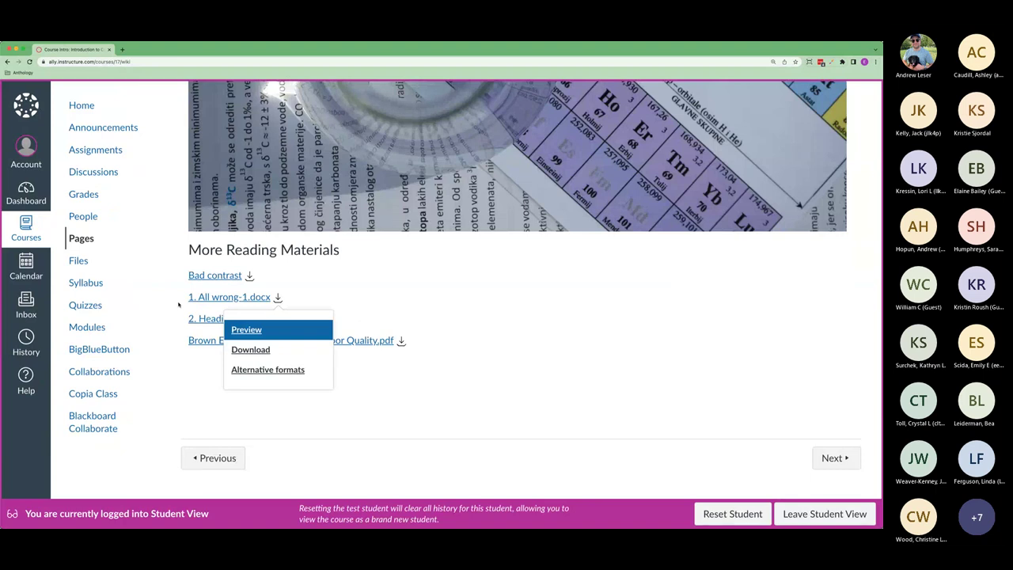
pyautogui.click(429, 408)
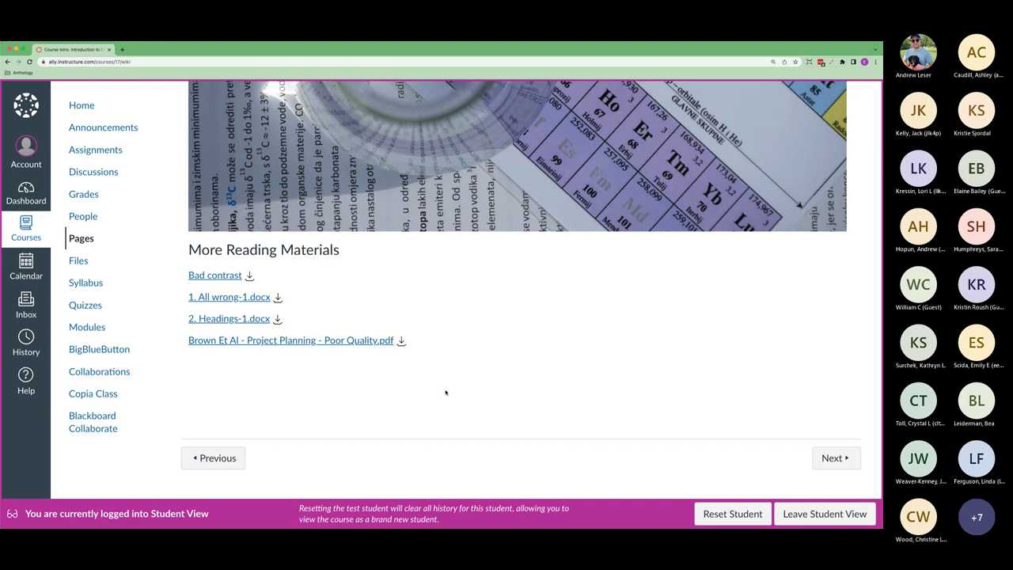
pyautogui.scroll(15, 456, 396)
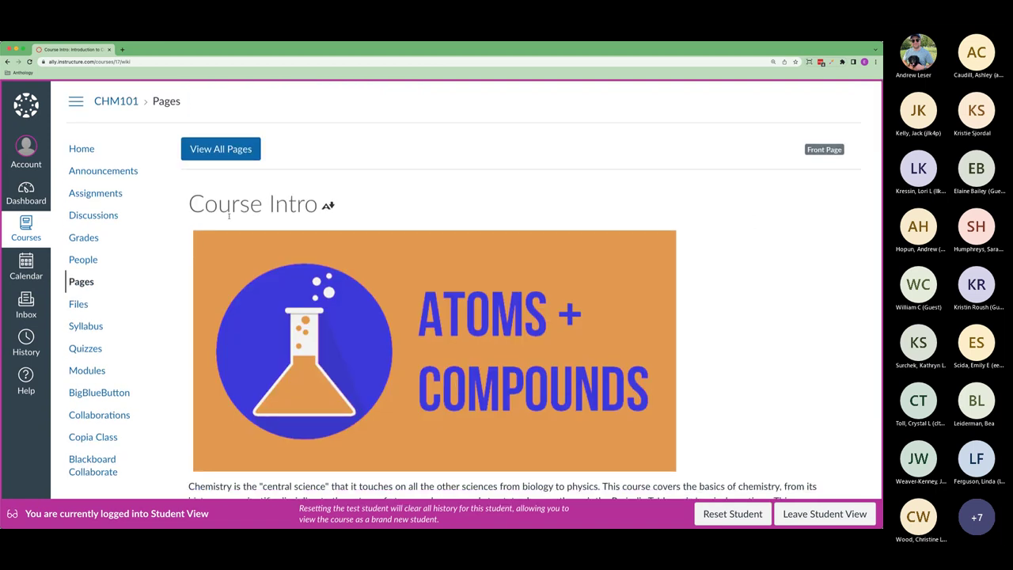
pyautogui.scroll(-10, 475, 317)
pyautogui.click(825, 514)
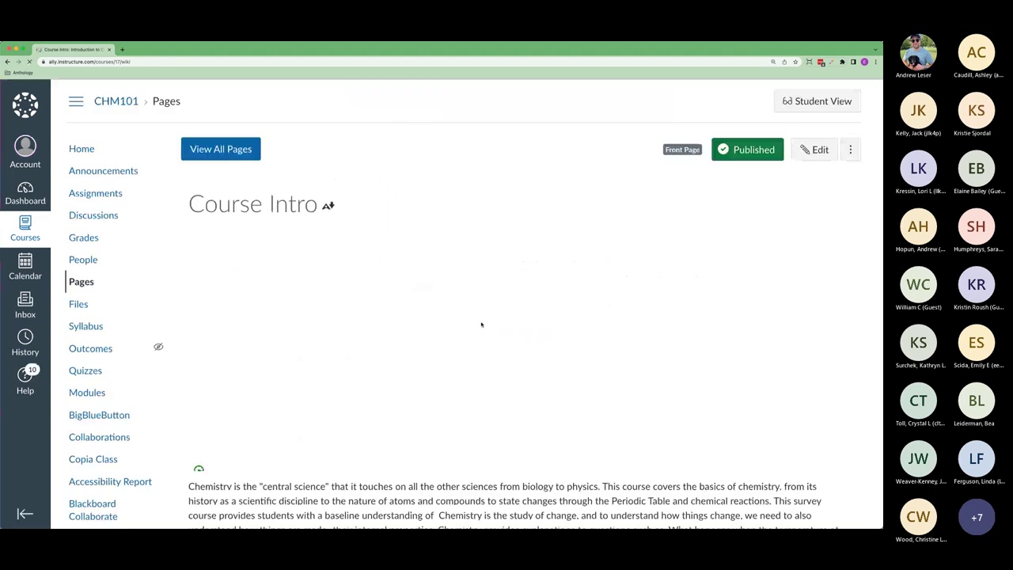
pyautogui.scroll(-15, 481, 324)
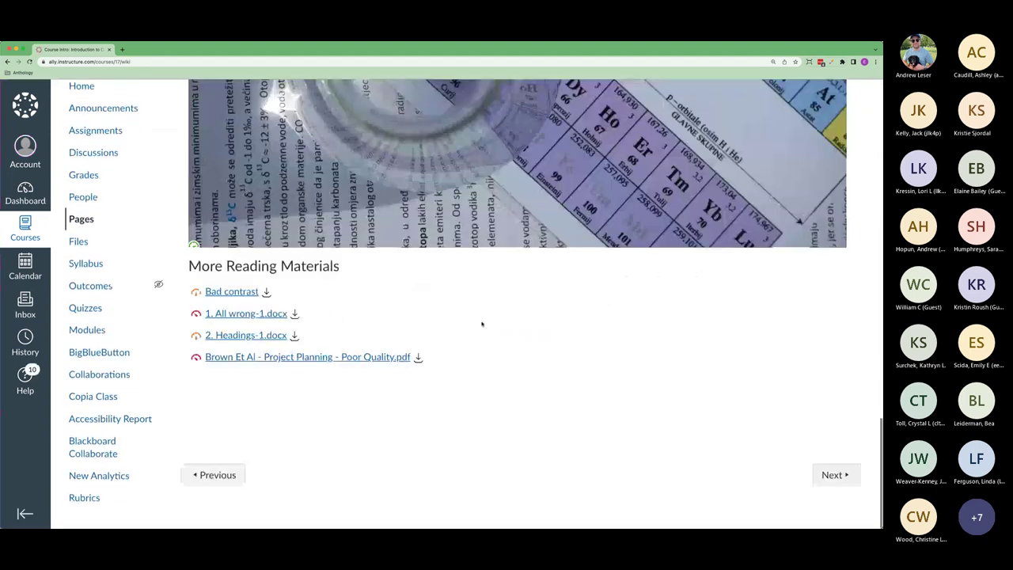
pyautogui.click(294, 333)
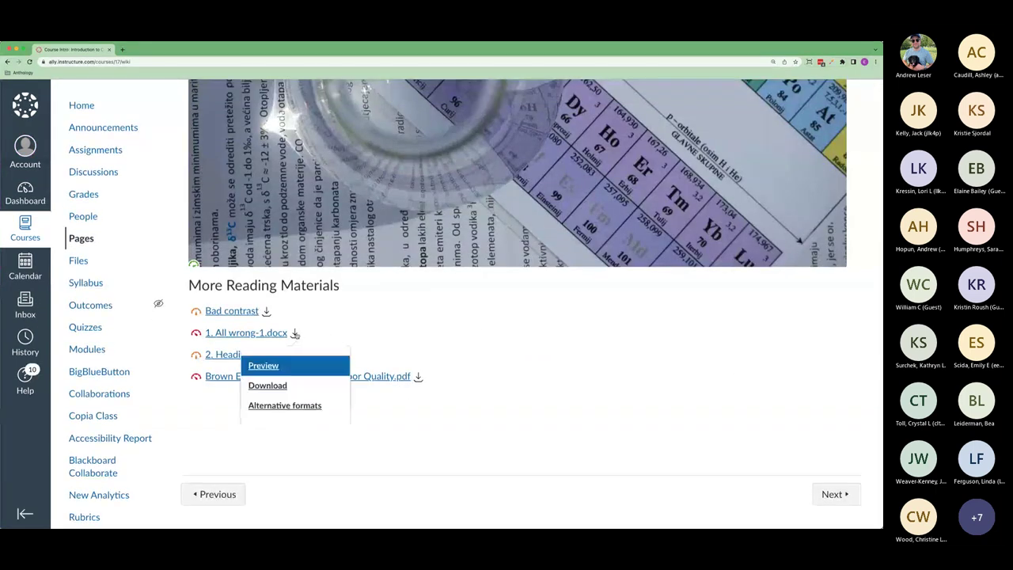
pyautogui.click(298, 406)
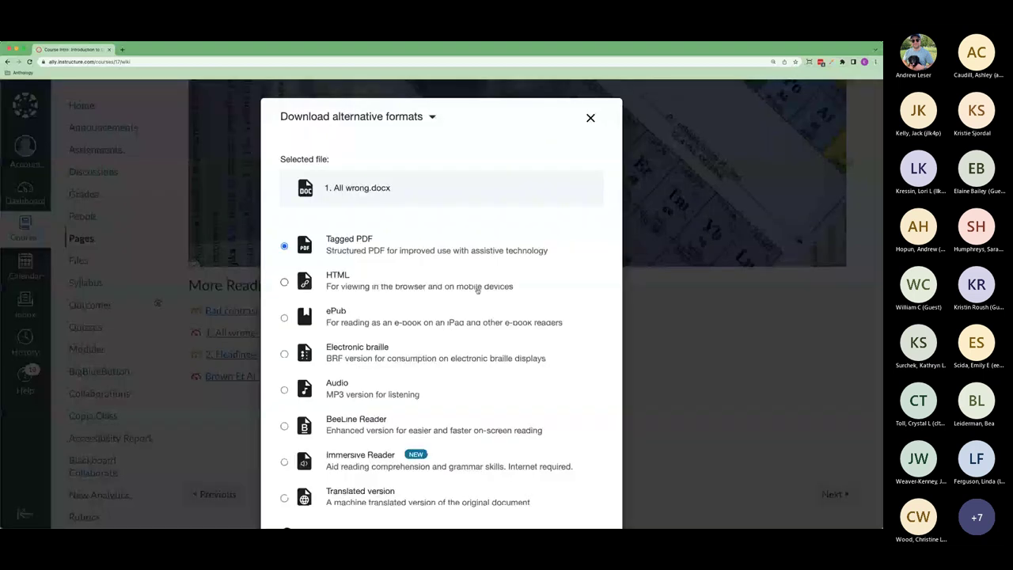
pyautogui.scroll(-2, 477, 290)
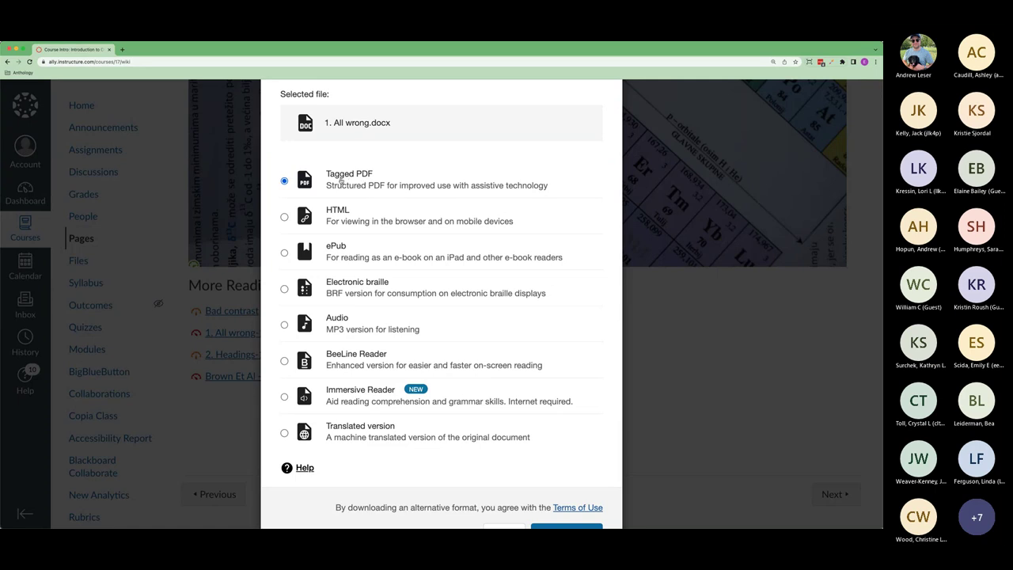
pyautogui.scroll(-2, 515, 505)
pyautogui.click(504, 489)
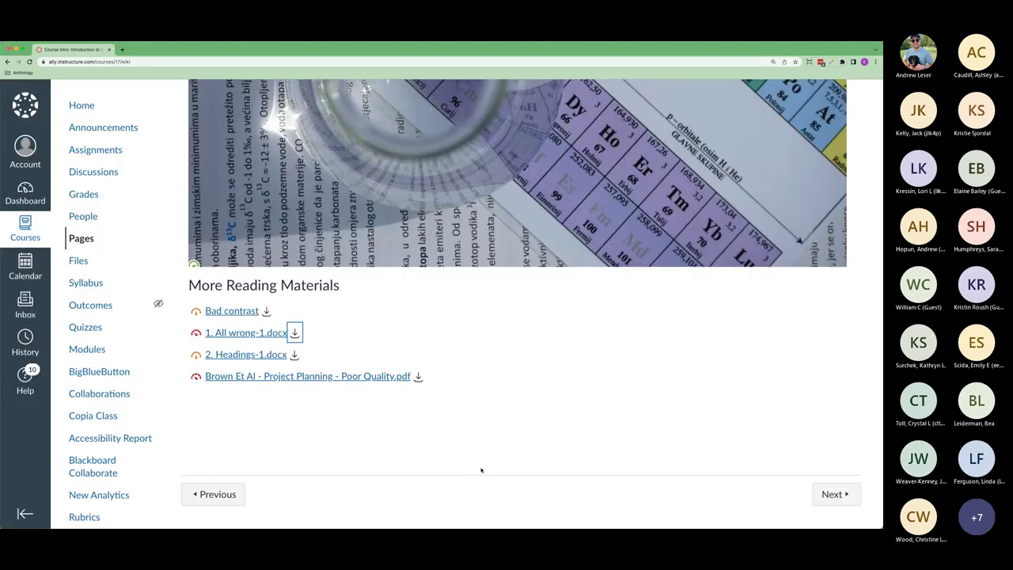
pyautogui.click(418, 377)
pyautogui.click(411, 450)
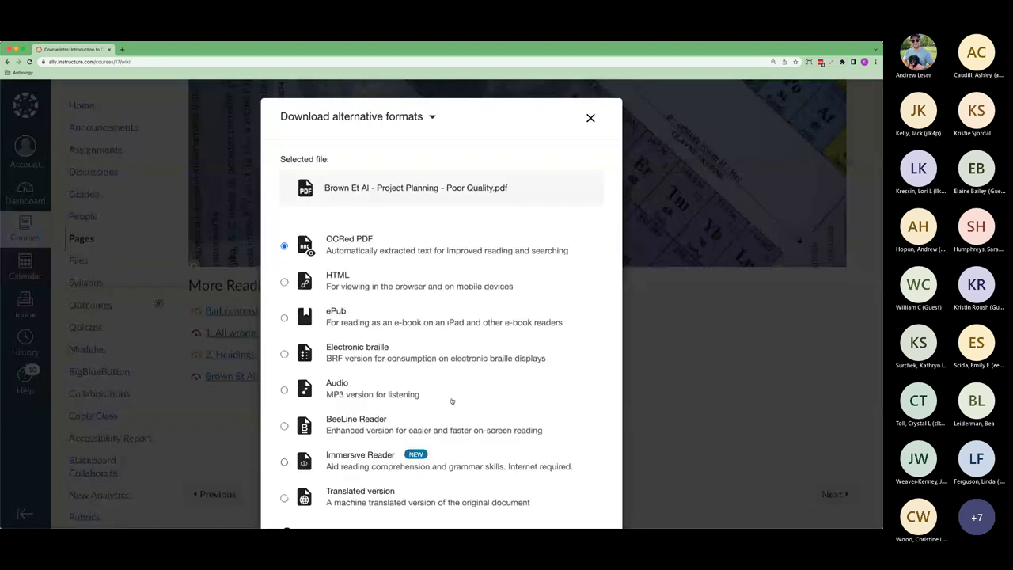
pyautogui.scroll(-2, 380, 237)
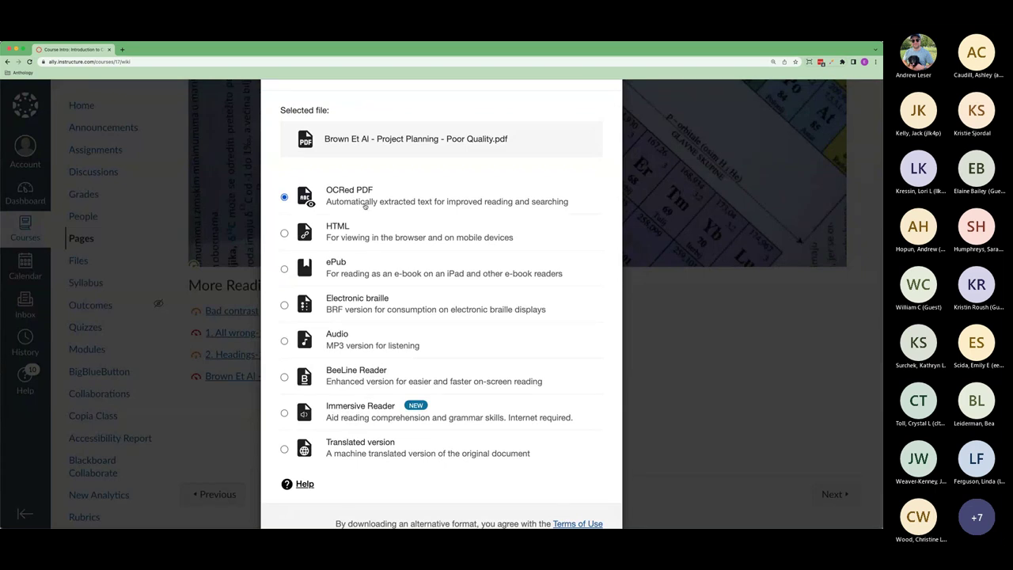
pyautogui.scroll(-2, 372, 211)
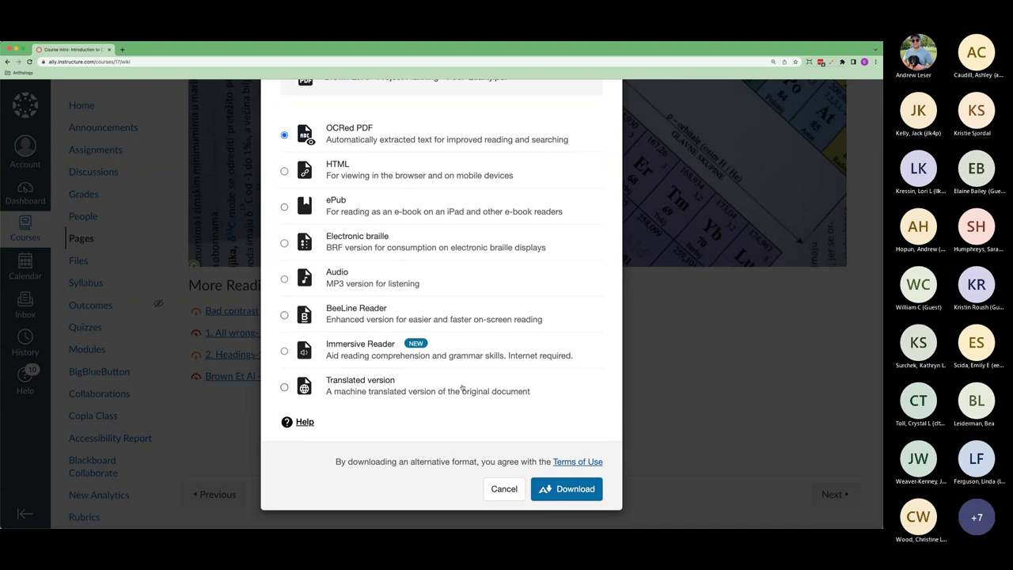
pyautogui.click(505, 490)
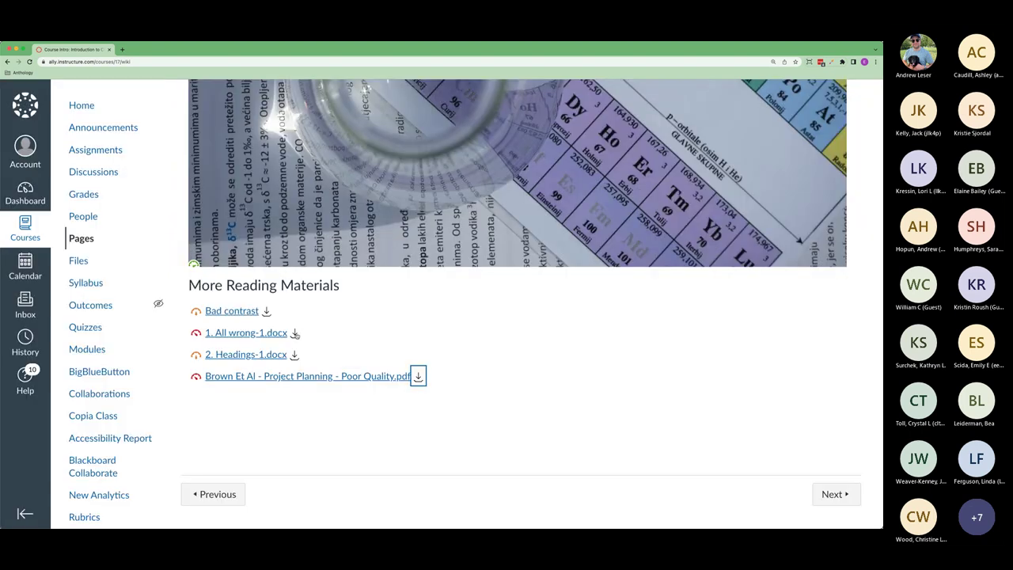
pyautogui.click(294, 333)
pyautogui.click(298, 410)
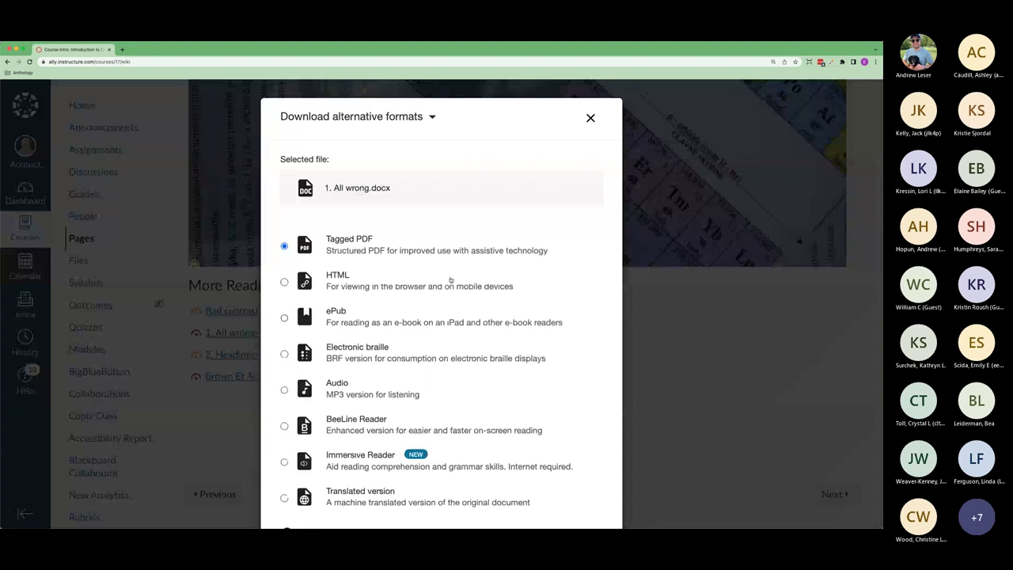
pyautogui.click(590, 118)
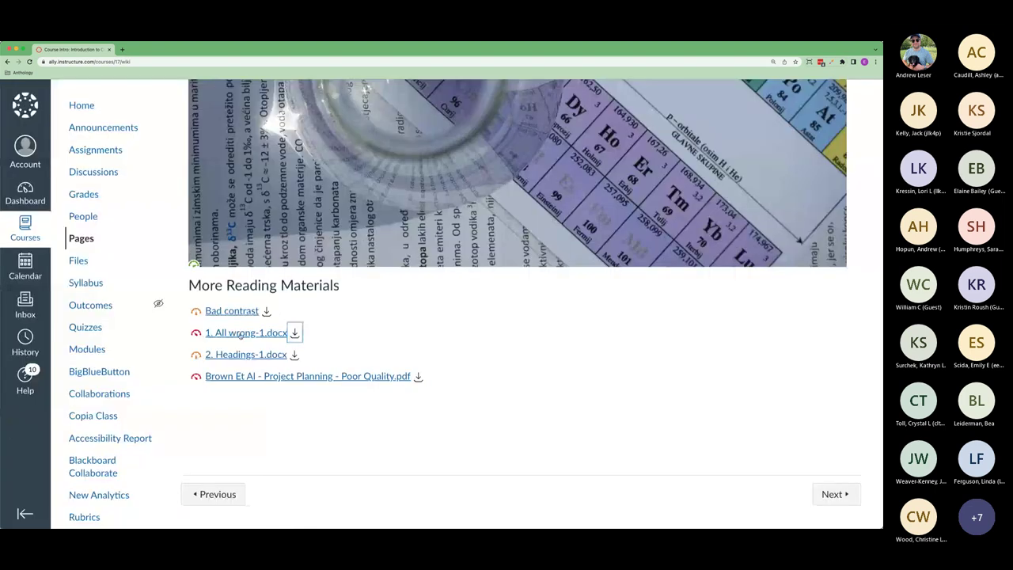
pyautogui.click(239, 334)
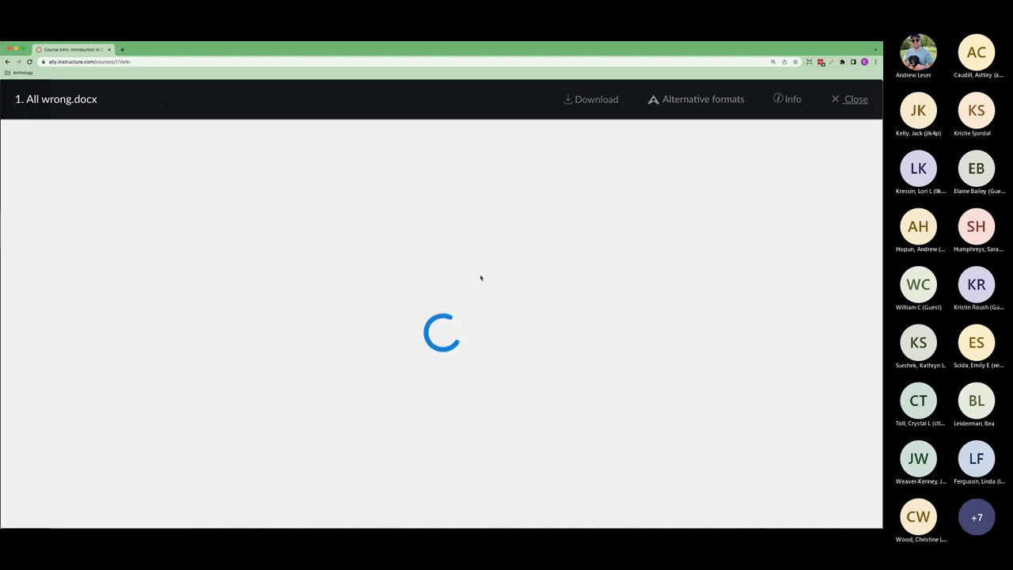
pyautogui.click(853, 100)
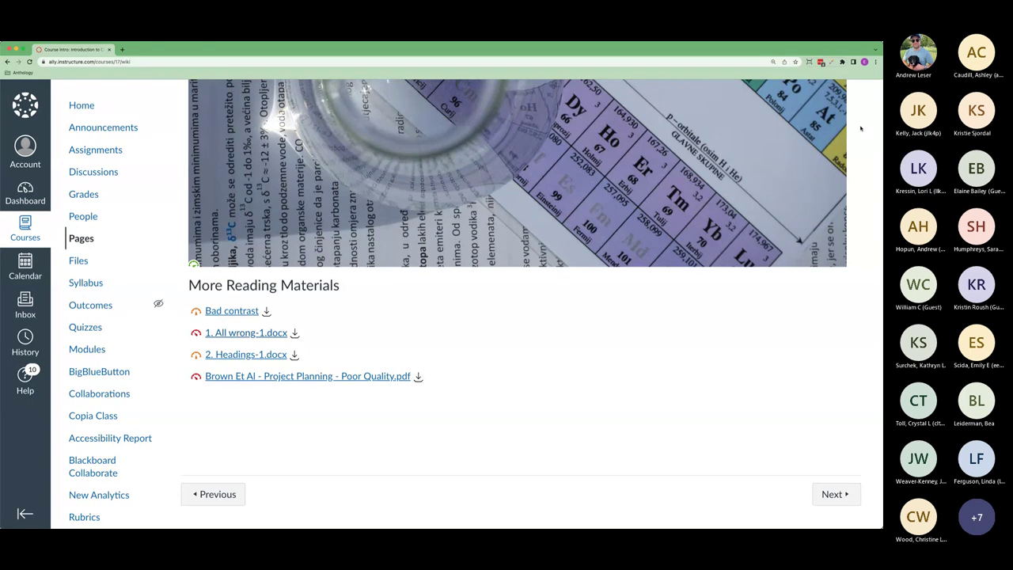
pyautogui.click(253, 336)
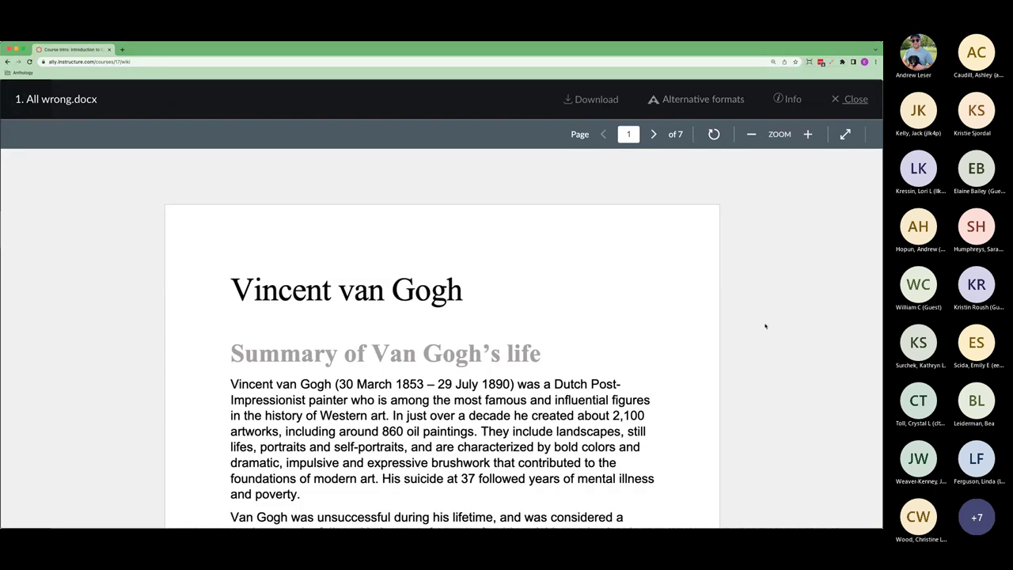
pyautogui.scroll(-3, 765, 326)
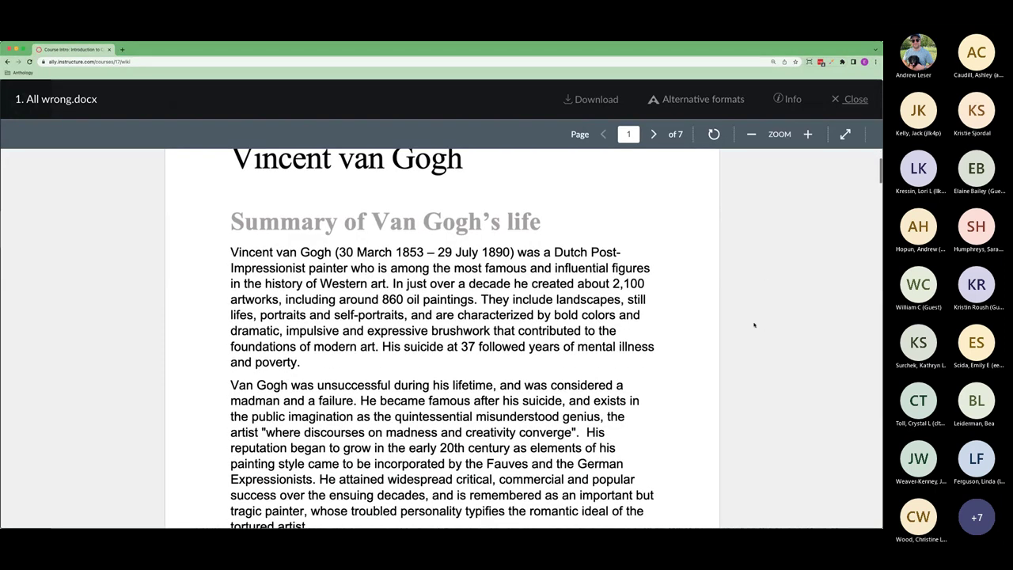
pyautogui.scroll(-1, 535, 288)
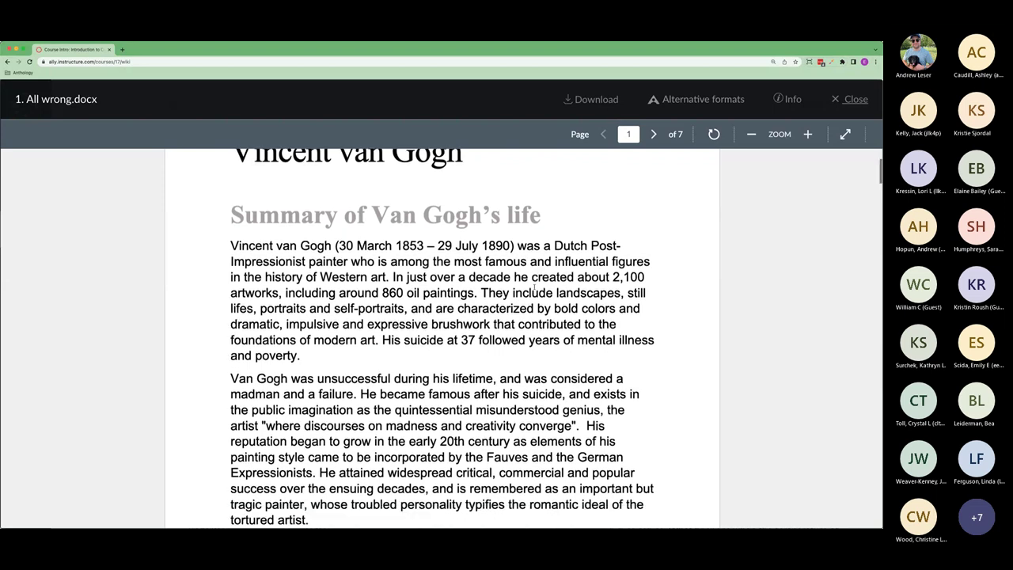
pyautogui.scroll(1, 535, 288)
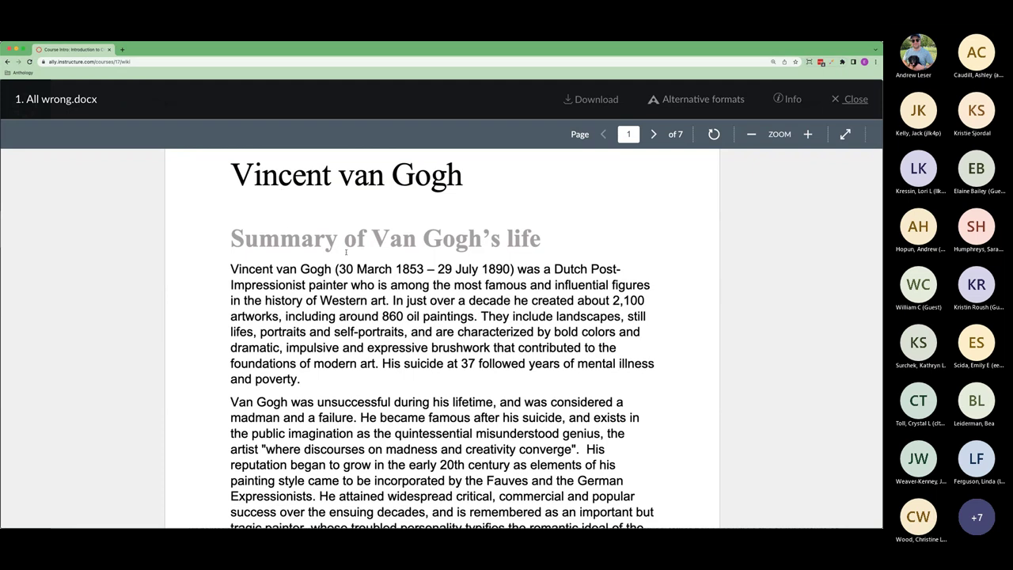
pyautogui.scroll(-4, 377, 429)
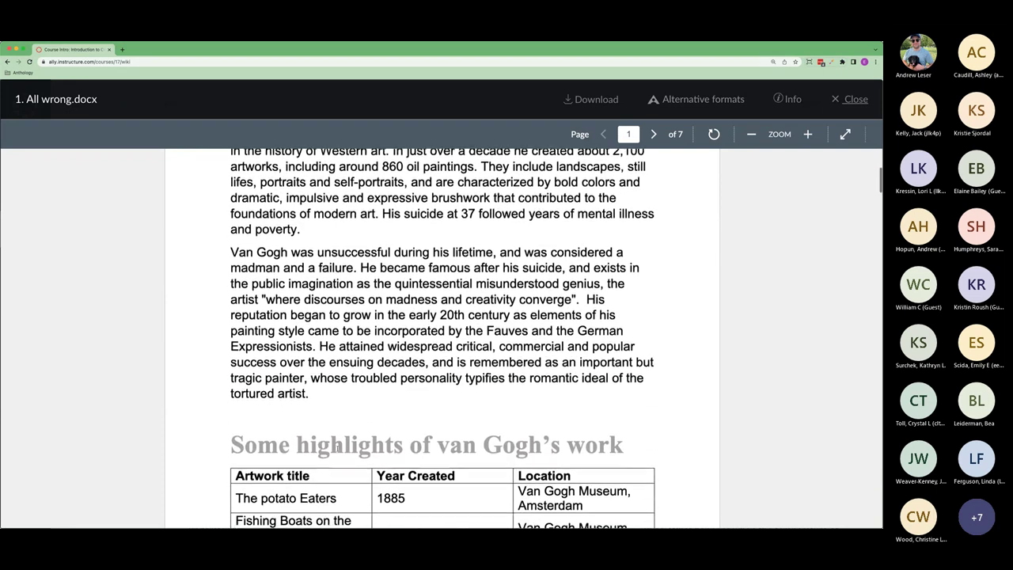
pyautogui.scroll(-8, 378, 429)
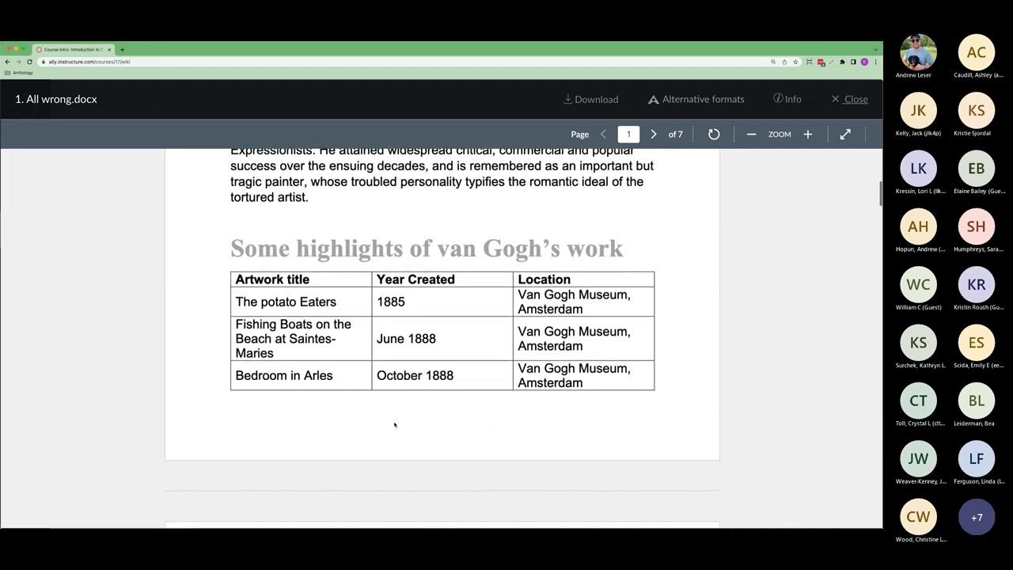
pyautogui.scroll(-6, 386, 427)
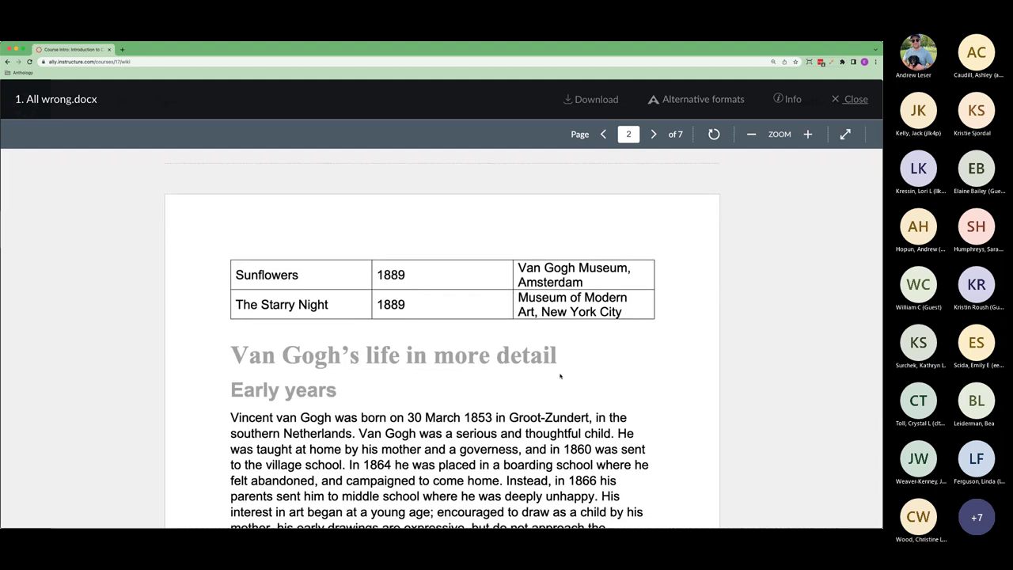
pyautogui.scroll(-2, 560, 376)
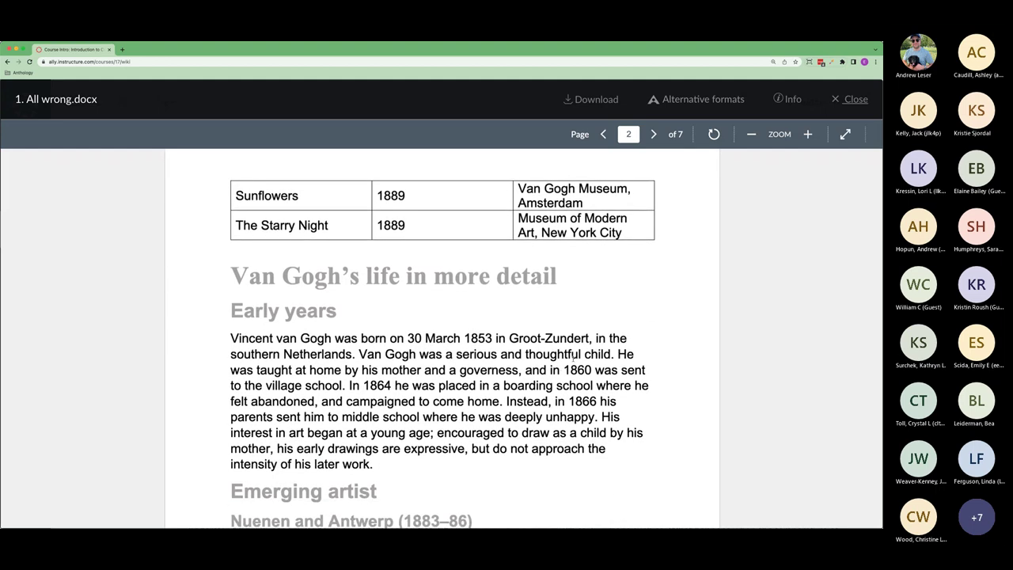
pyautogui.scroll(-2, 561, 377)
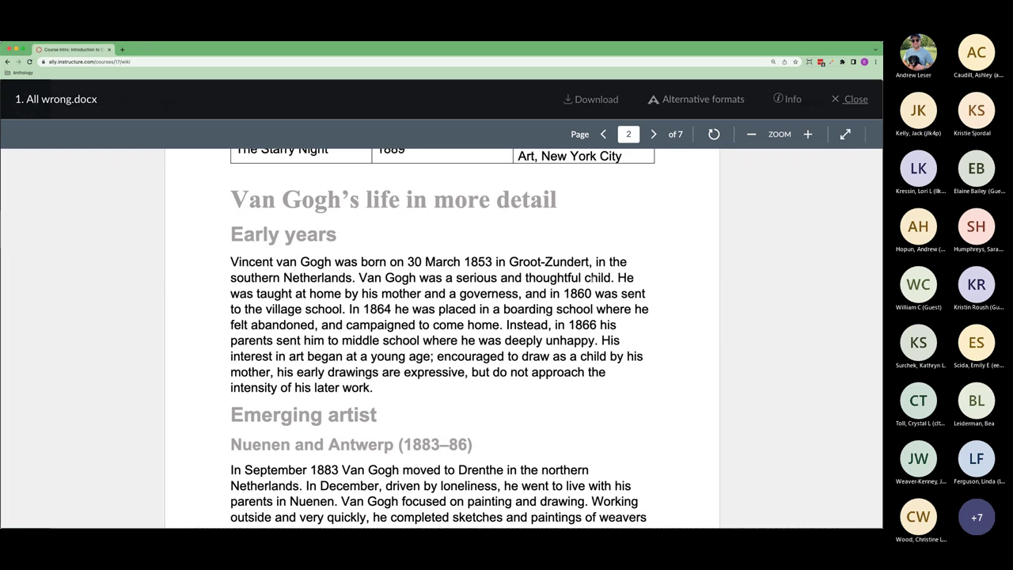
pyautogui.scroll(3, 601, 279)
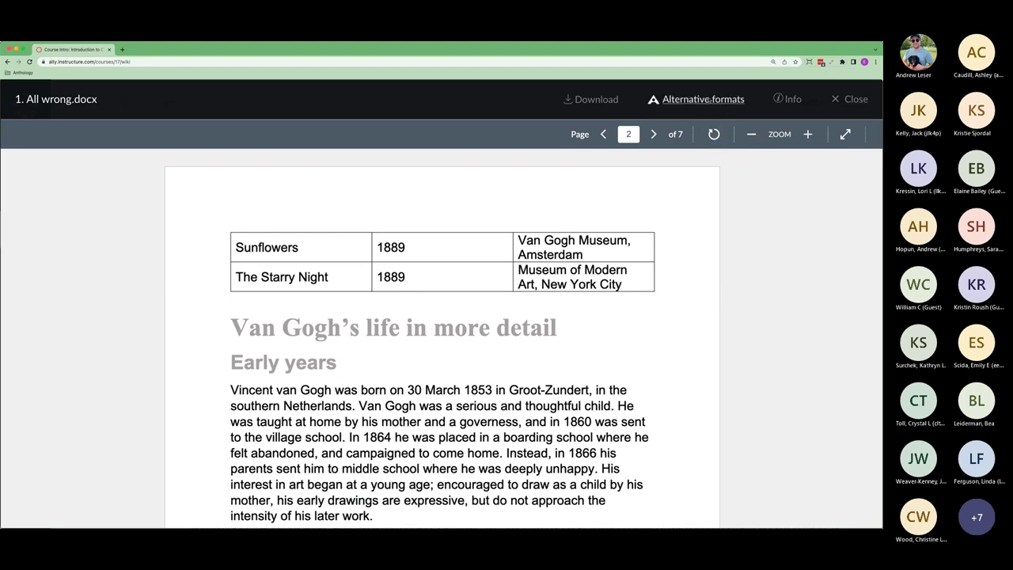
# Download 1. All wrong as an HTML alternative format and open the downloaded file.
pyautogui.click(696, 99)
pyautogui.scroll(-2, 491, 299)
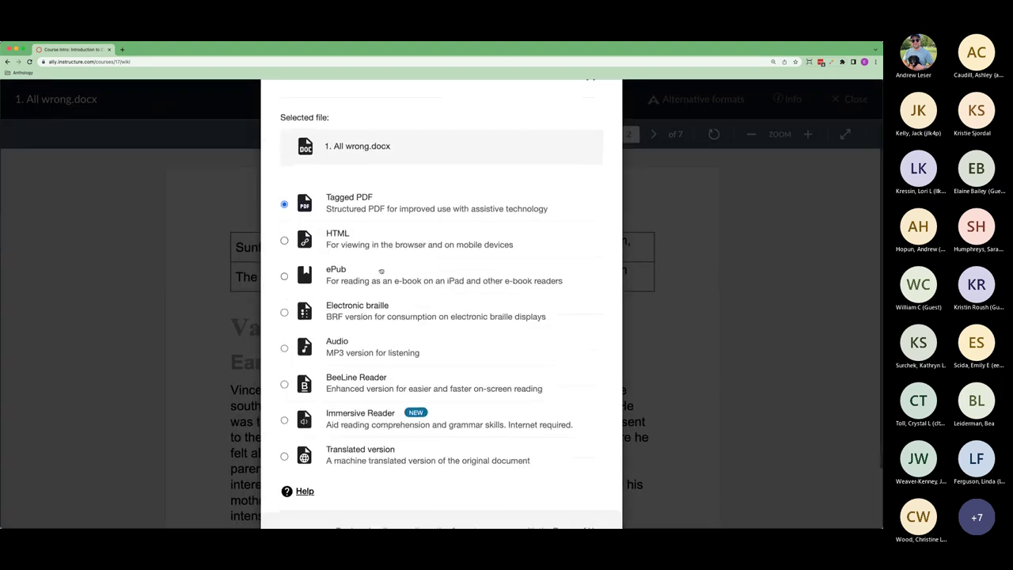
pyautogui.click(338, 232)
pyautogui.scroll(-2, 528, 448)
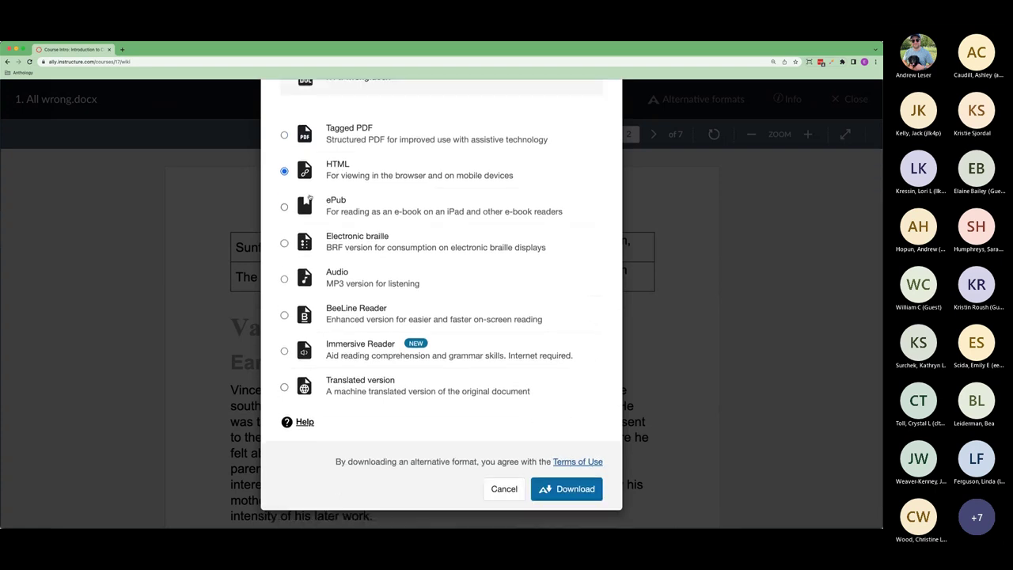
pyautogui.click(567, 490)
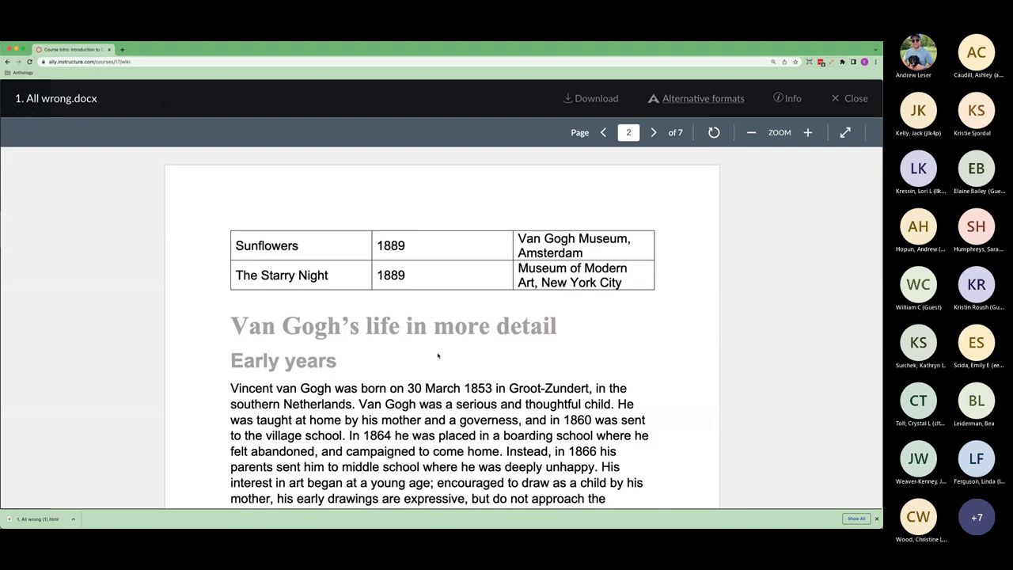
pyautogui.click(43, 519)
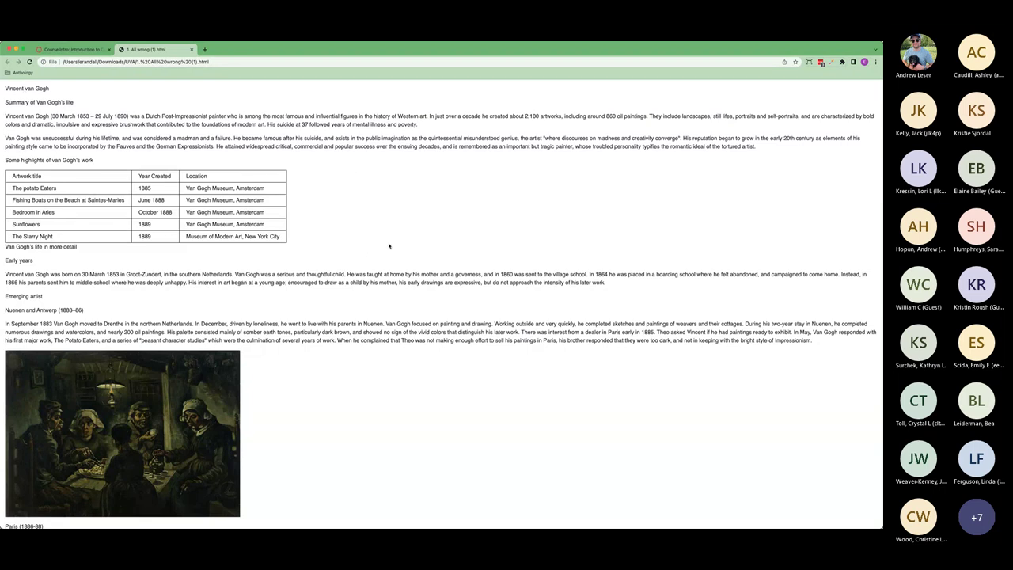
pyautogui.press('super+alt+i')
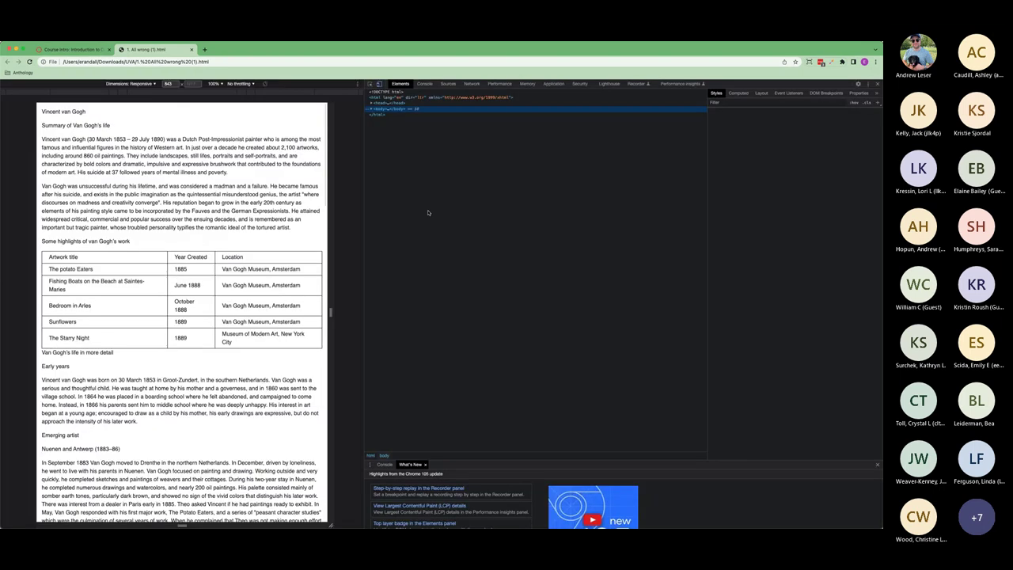
pyautogui.click(371, 109)
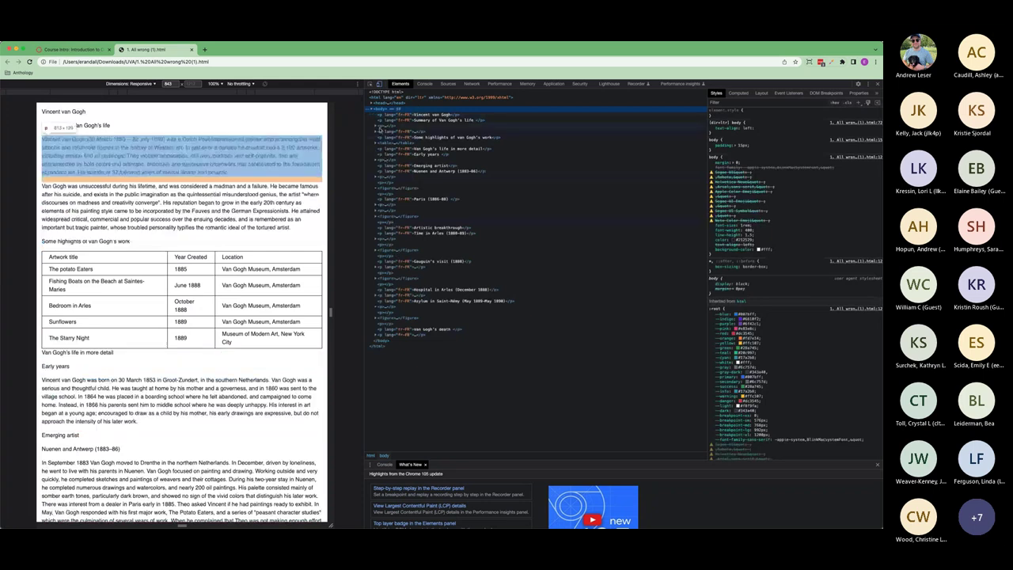
pyautogui.click(376, 132)
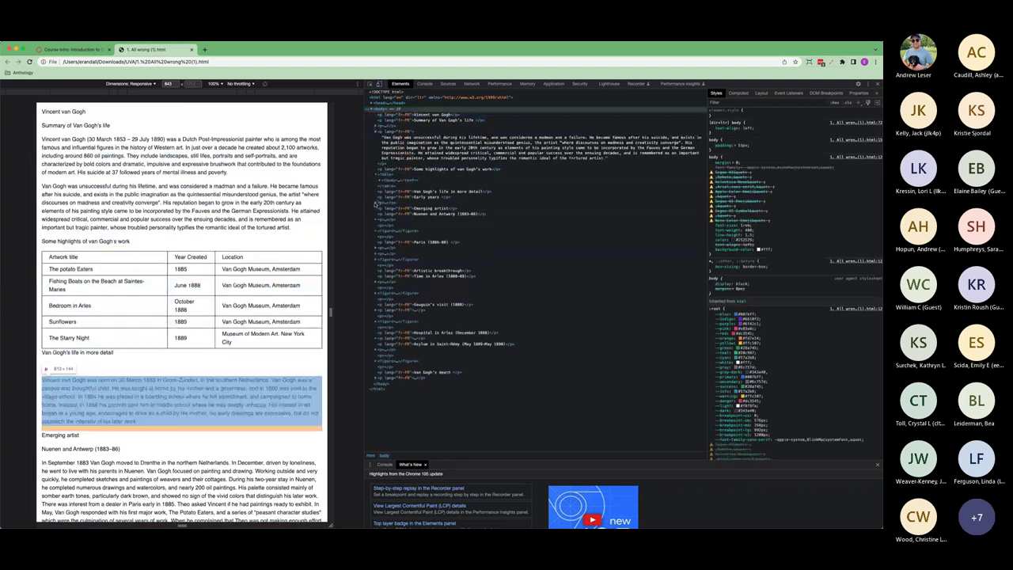
pyautogui.click(377, 203)
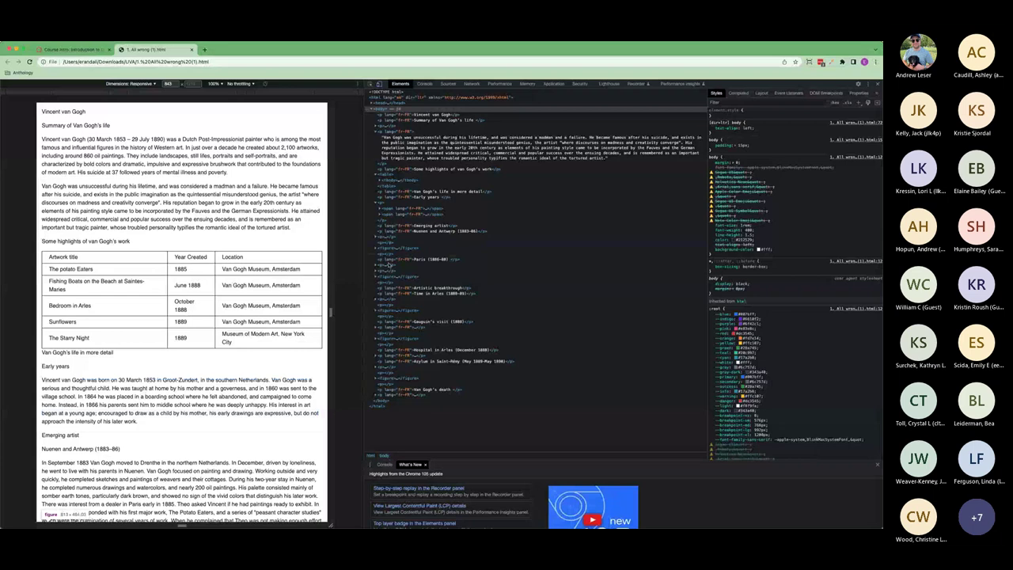
pyautogui.moveTo(325, 142); pyautogui.dragTo(219, 142)
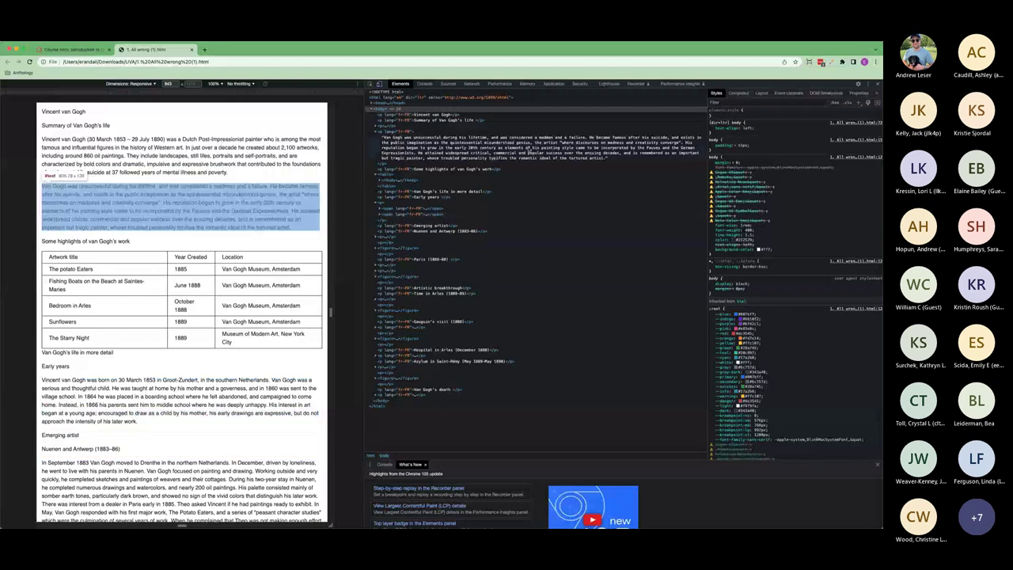
pyautogui.click(878, 84)
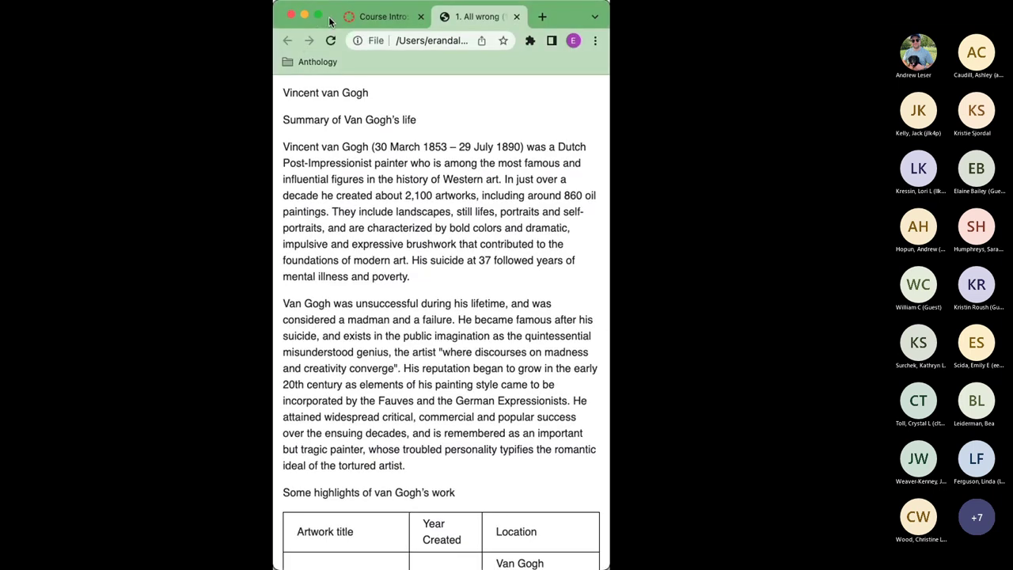
# Widen and maximise the Chrome window, then return to the Course Intro tab.
pyautogui.scroll(-10, 388, 276)
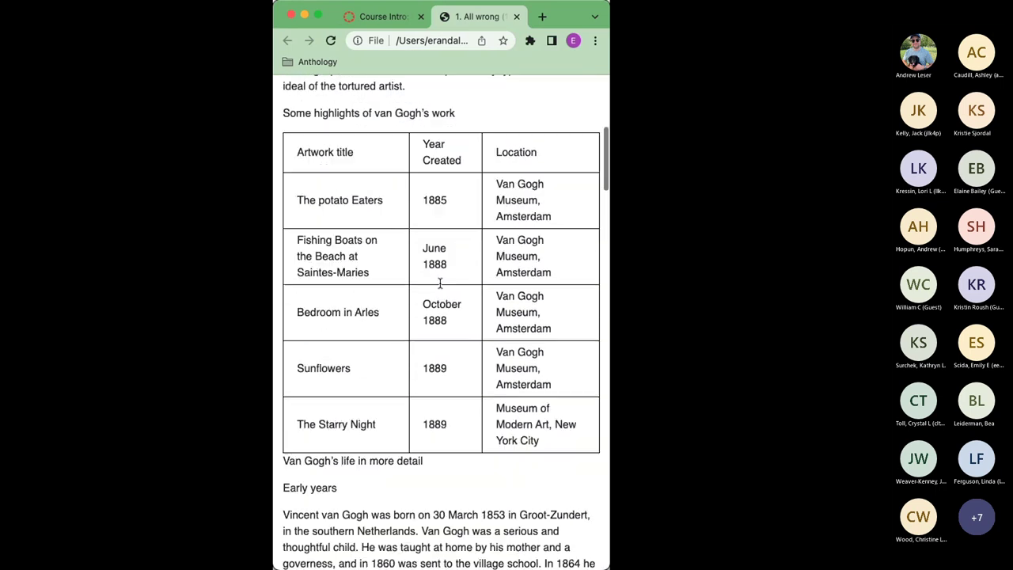
pyautogui.scroll(-8, 440, 283)
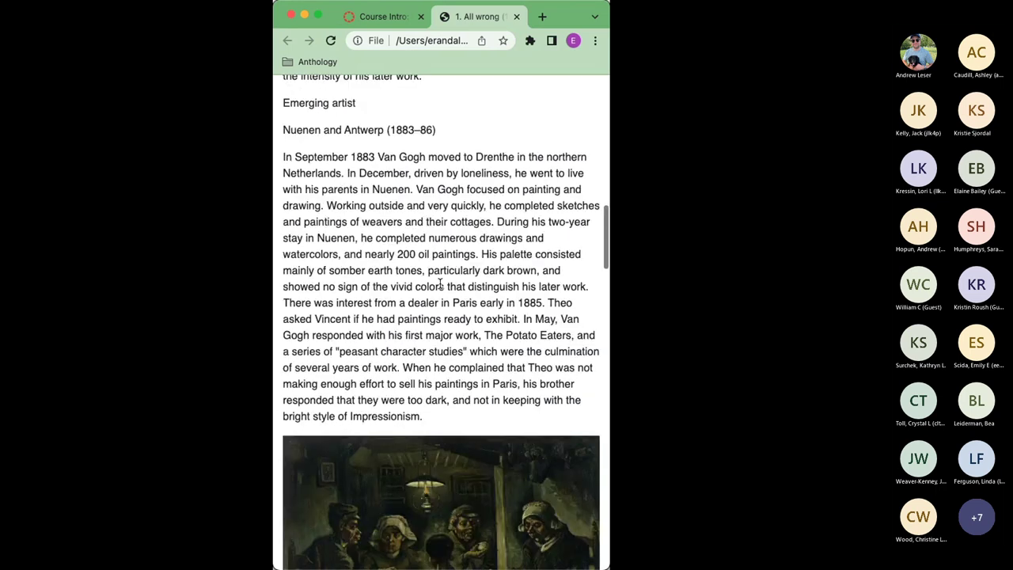
pyautogui.scroll(6, 441, 286)
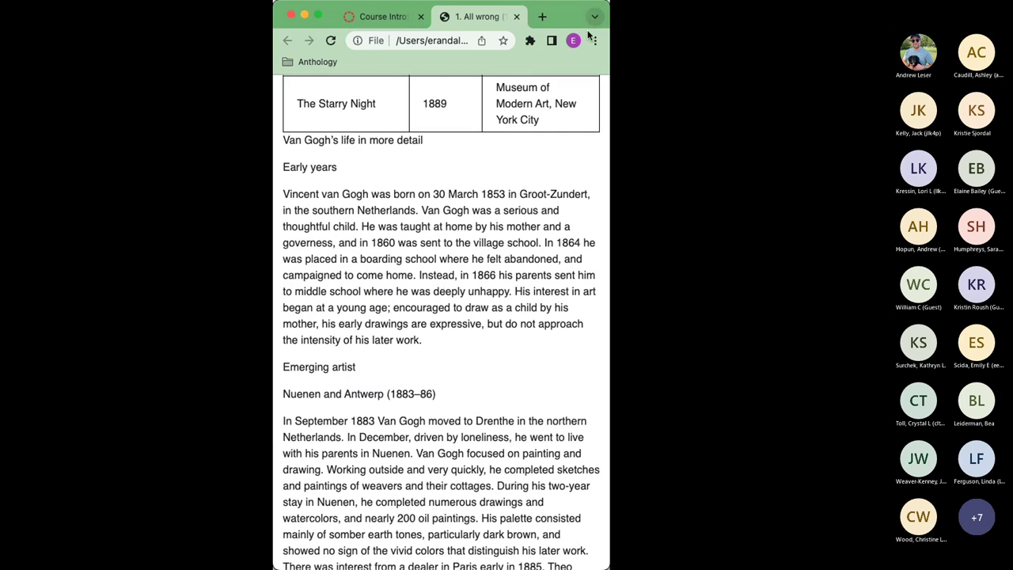
pyautogui.moveTo(609, 121); pyautogui.dragTo(673, 120)
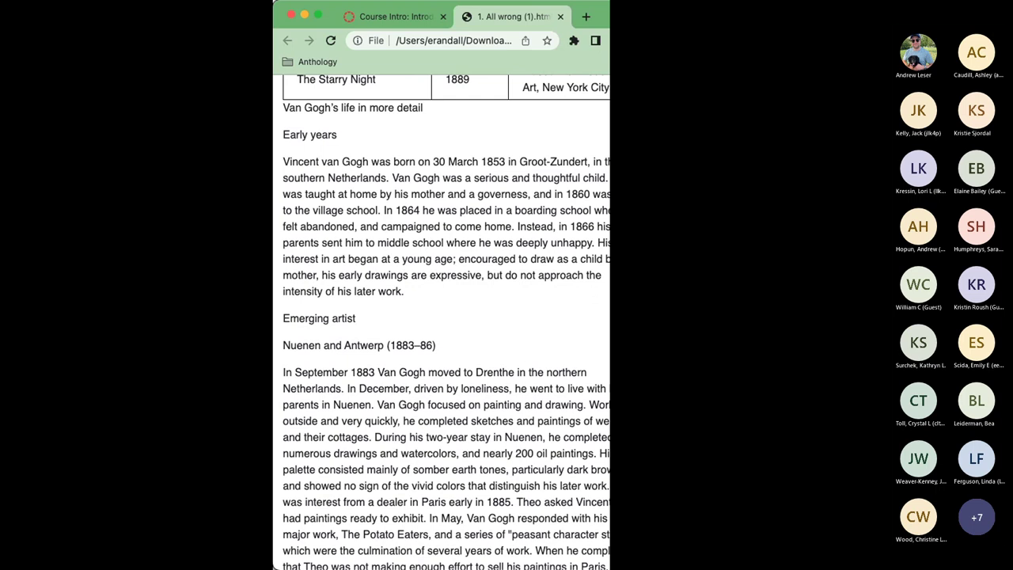
pyautogui.scroll(-5, 663, 204)
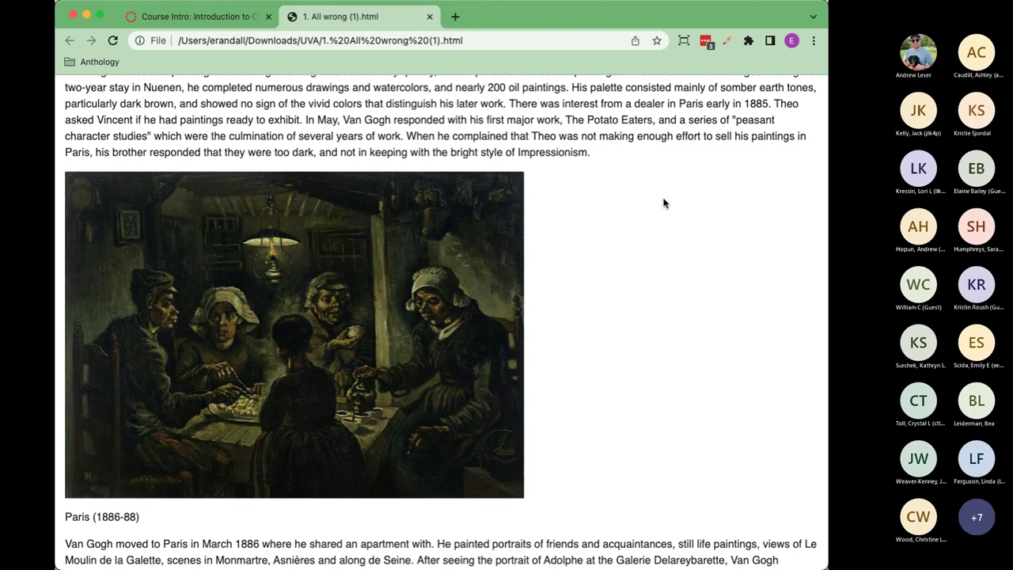
pyautogui.scroll(10, 642, 263)
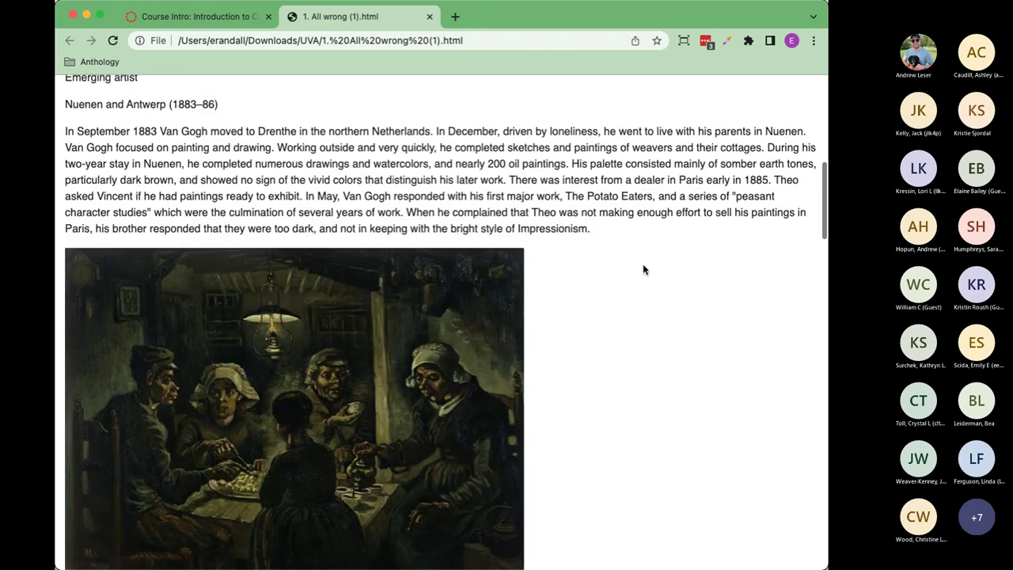
pyautogui.scroll(1, 392, 99)
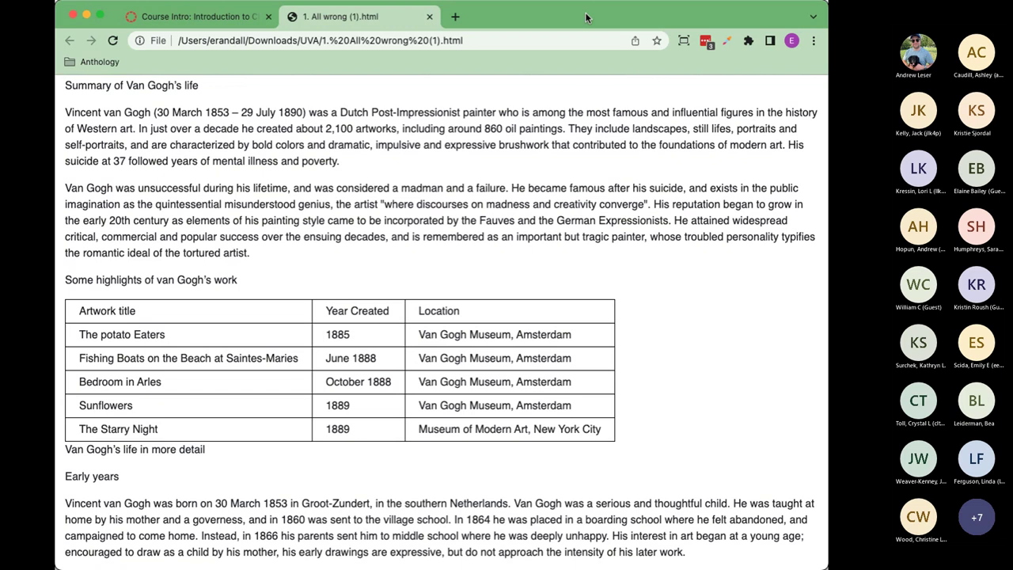
pyautogui.doubleClick(585, 18)
pyautogui.click(71, 49)
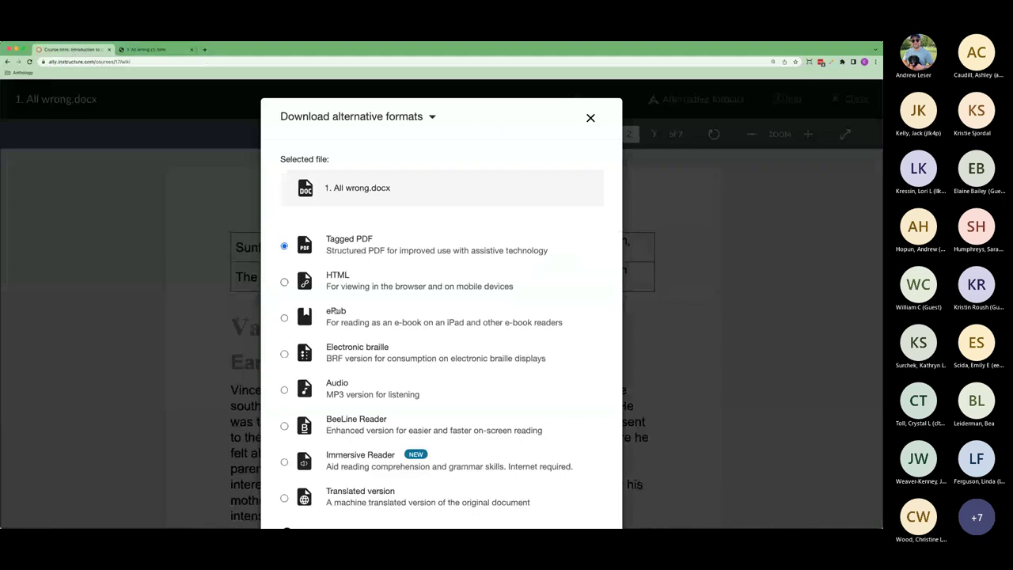
# Download the Audio (MP3) version of 1. All wrong.docx, then scroll the preview back up.
pyautogui.scroll(-2, 448, 331)
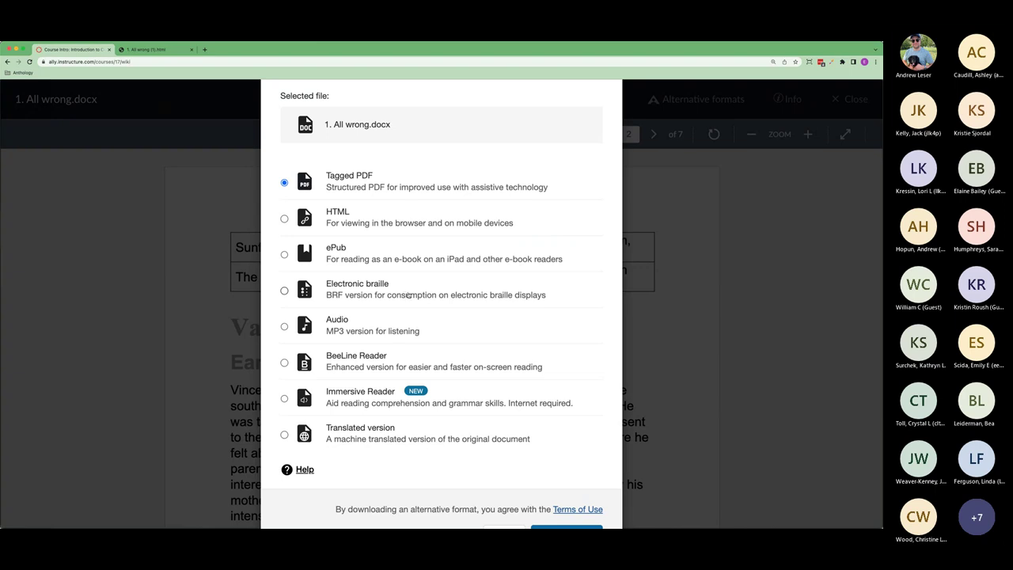
pyautogui.click(362, 327)
pyautogui.scroll(-1, 551, 324)
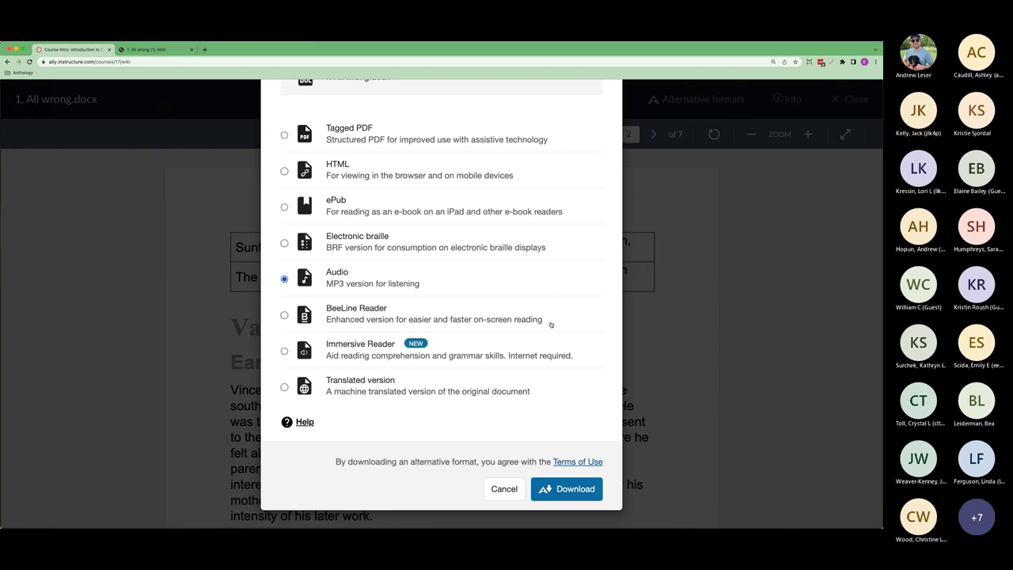
pyautogui.click(558, 489)
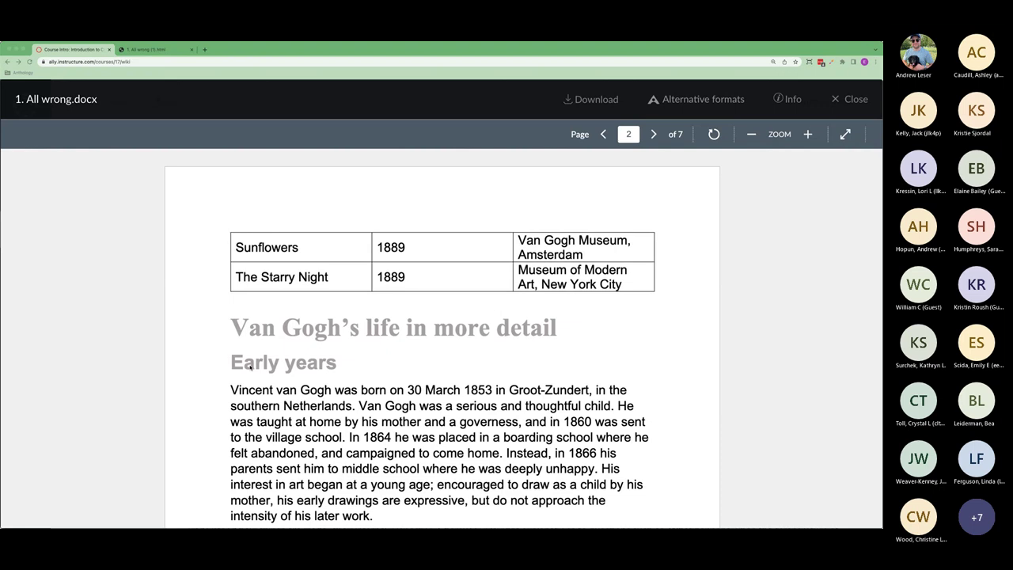
pyautogui.scroll(10, 250, 366)
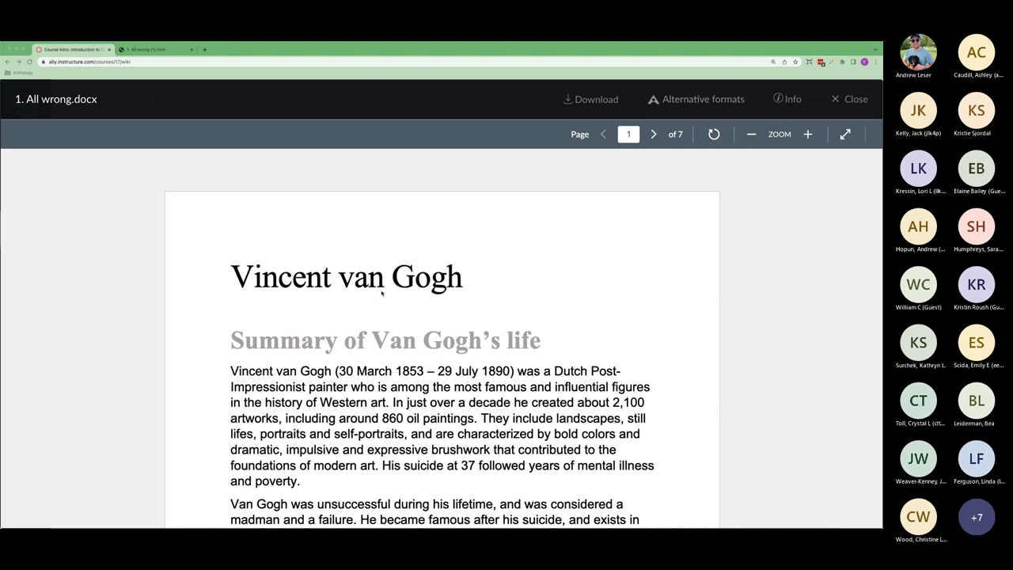
# Download the BeeLine Reader version of 1. All wrong and open the file.
pyautogui.click(702, 99)
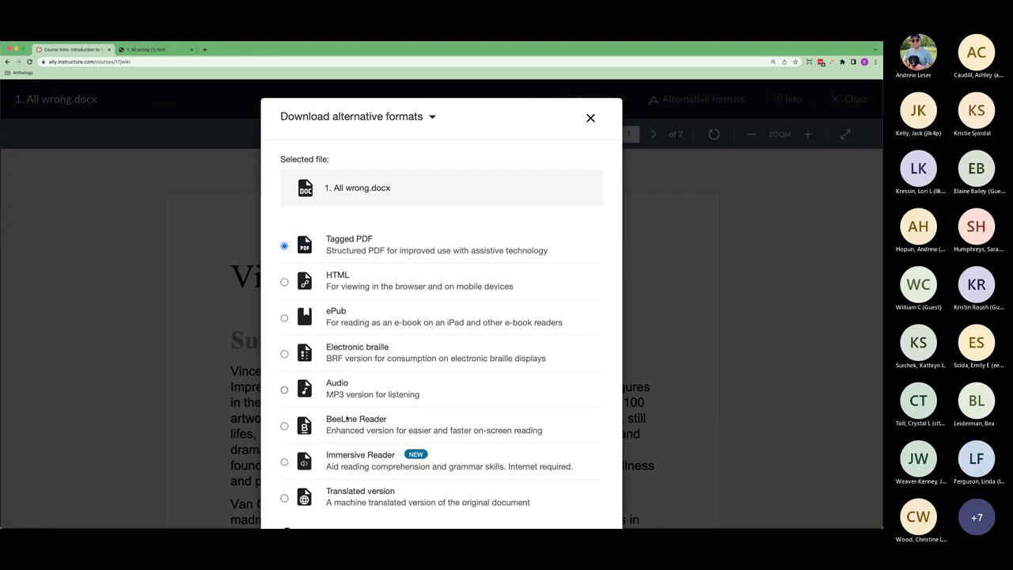
pyautogui.click(338, 425)
pyautogui.scroll(-1, 539, 393)
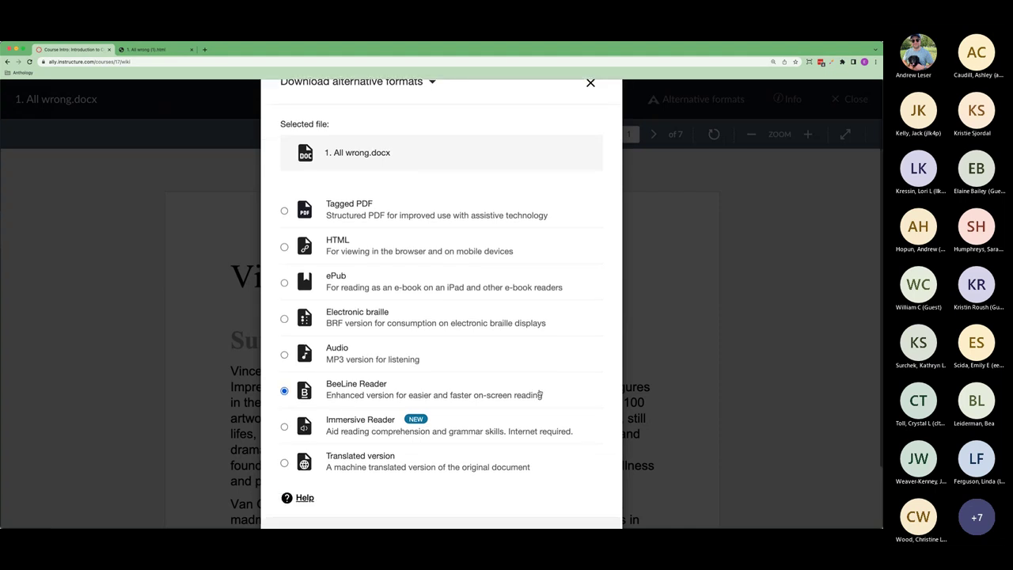
pyautogui.scroll(-2, 539, 393)
pyautogui.click(563, 520)
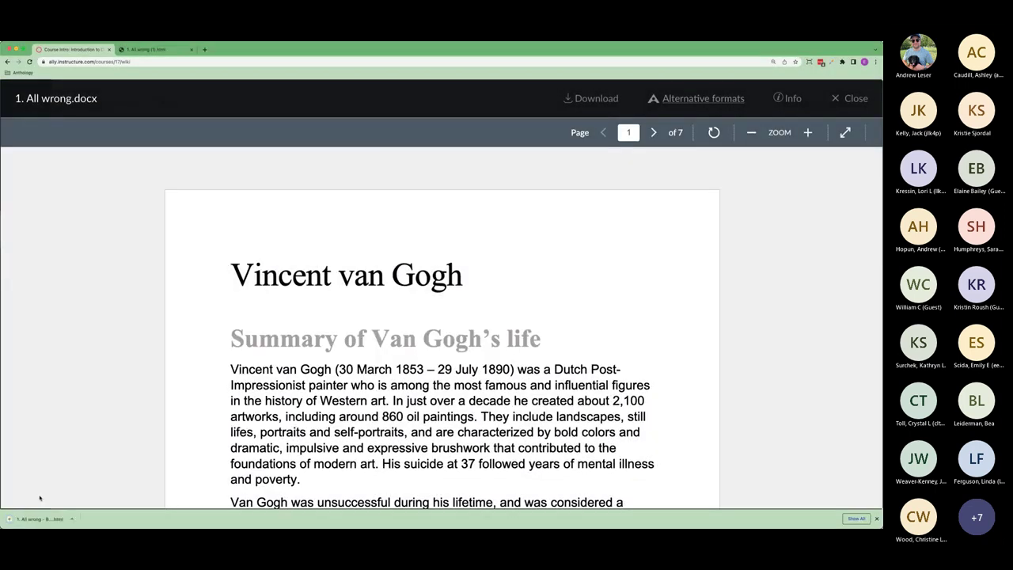
pyautogui.click(40, 519)
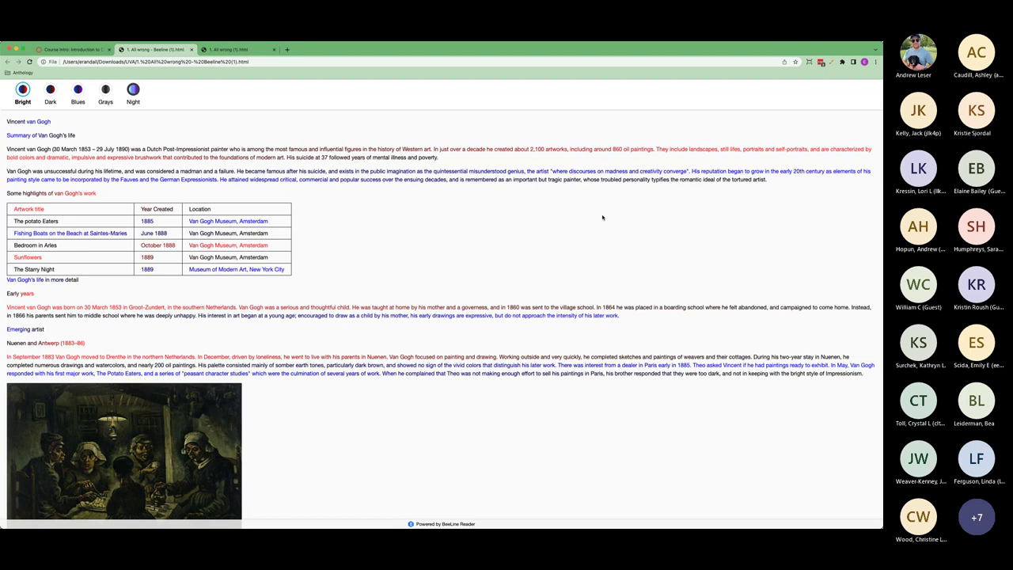
# Try the Dark, Blues and Grays reading themes, ending on the Night theme.
pyautogui.click(51, 91)
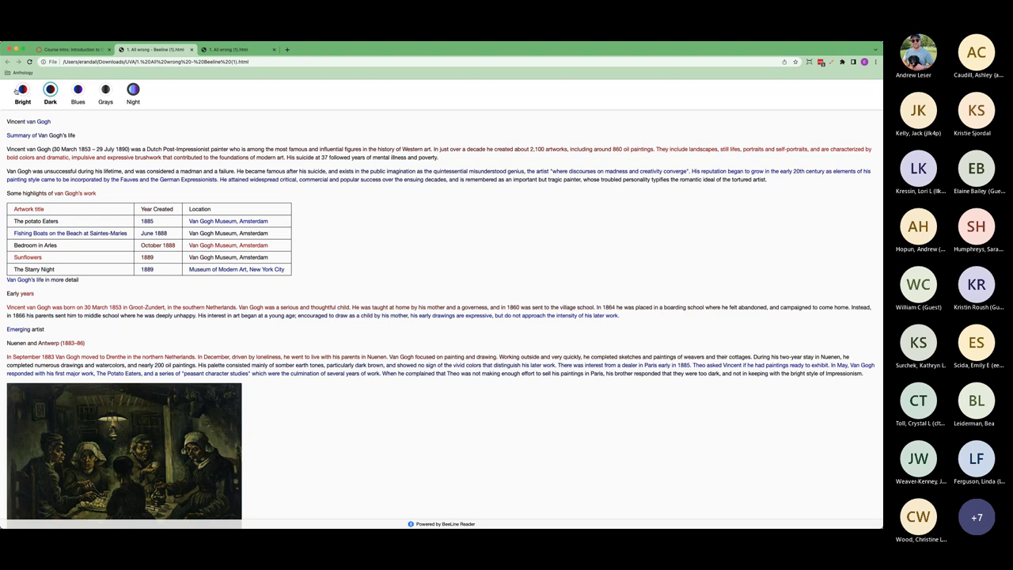
pyautogui.click(79, 90)
pyautogui.click(105, 90)
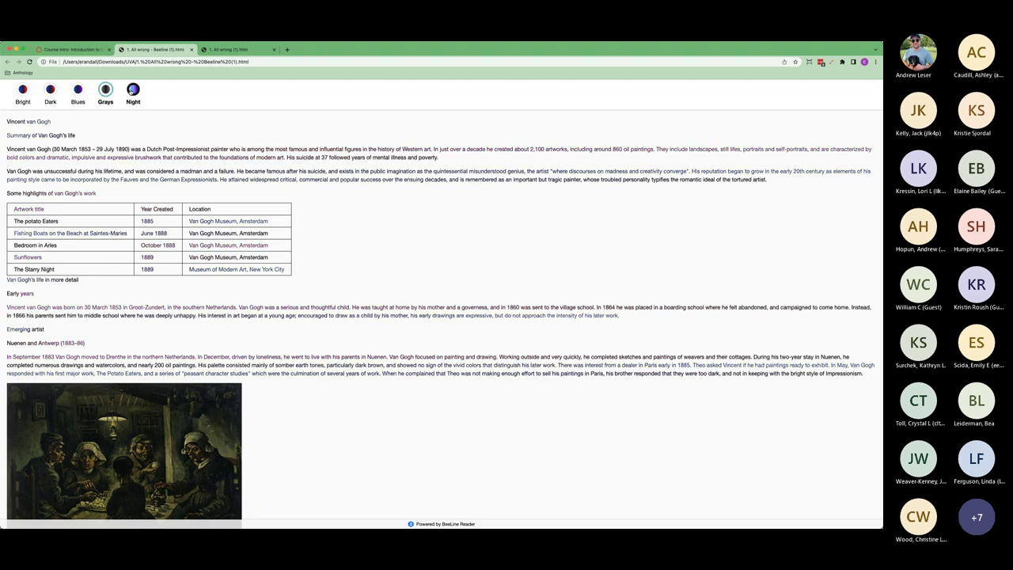
pyautogui.click(132, 91)
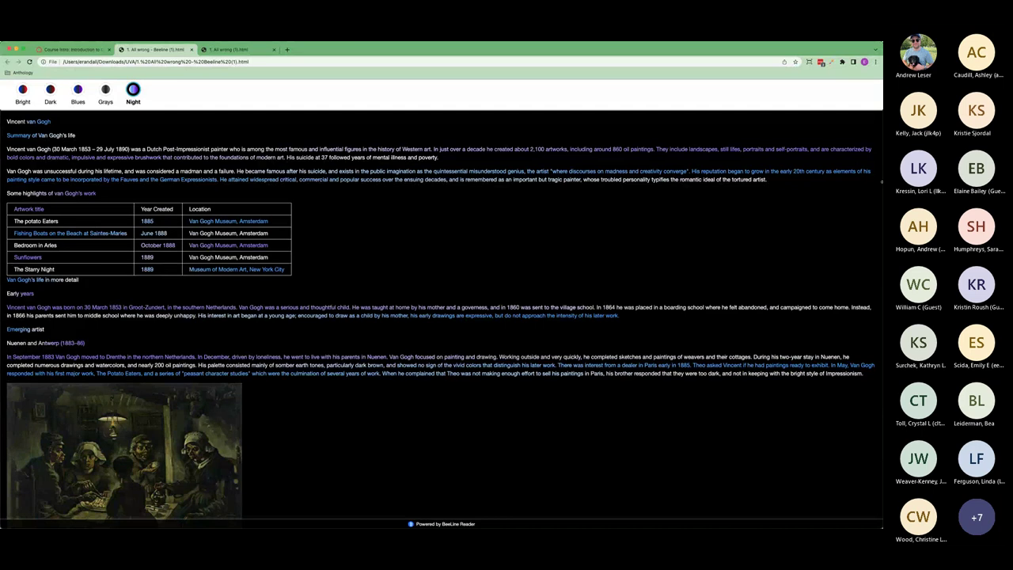
# Narrow the browser window, widen it to nearly full size, and return to the course tab.
pyautogui.moveTo(881, 181); pyautogui.dragTo(750, 167)
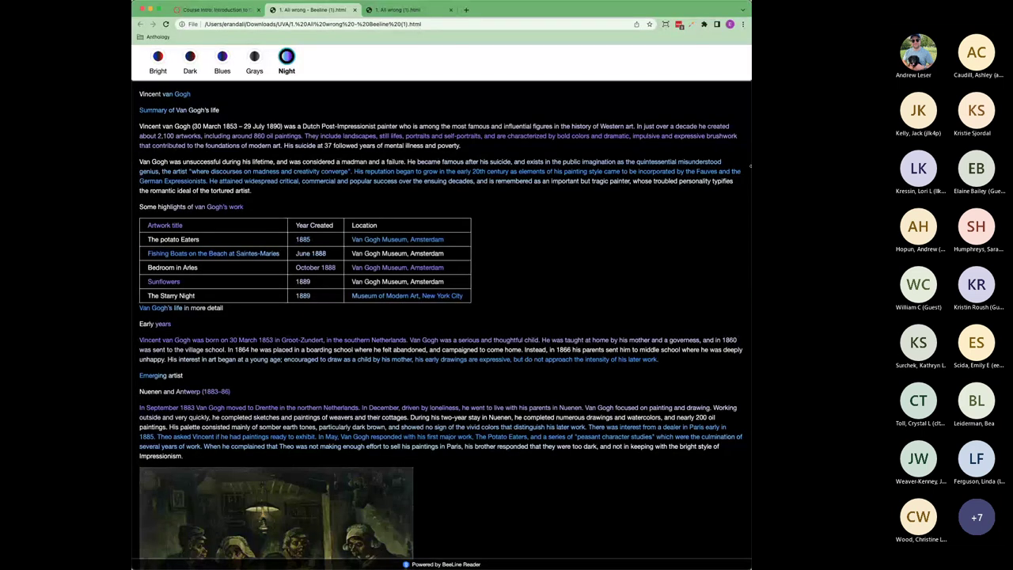
pyautogui.moveTo(749, 167); pyautogui.dragTo(671, 156)
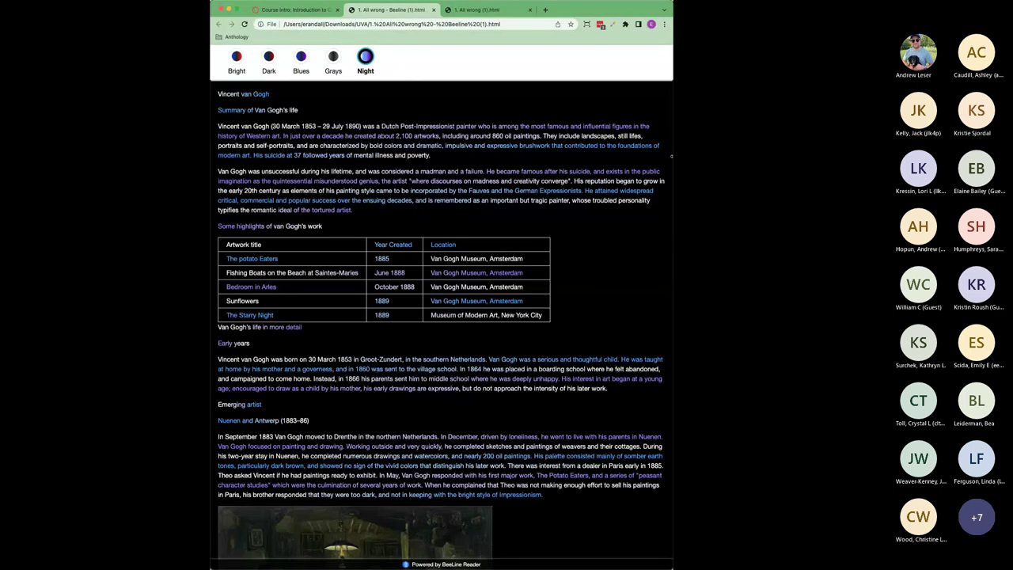
pyautogui.click(235, 10)
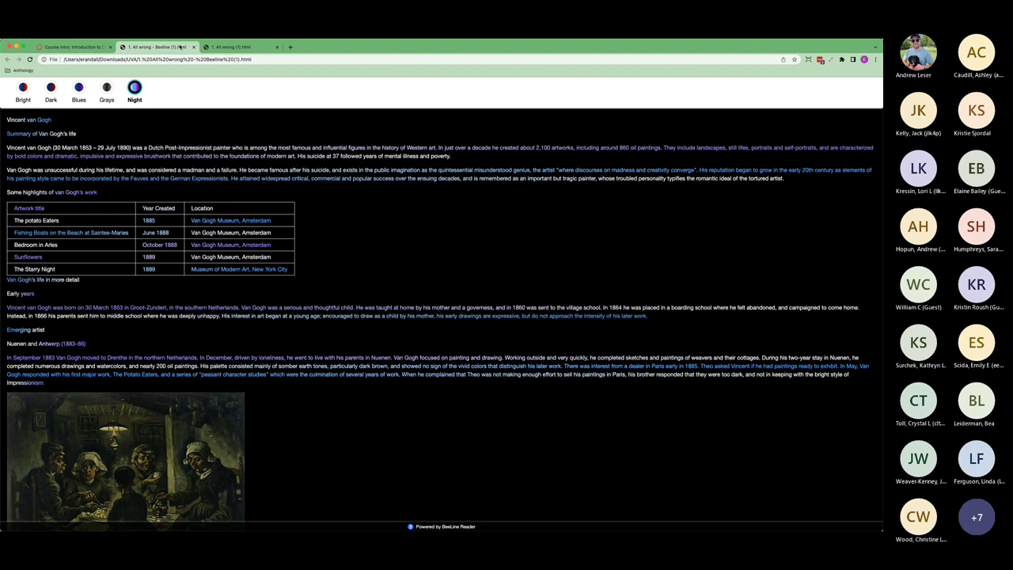
pyautogui.click(80, 48)
# Request a Português (Portuguese) translated version of 1. All wrong.docx for download.
pyautogui.click(703, 98)
pyautogui.scroll(-2, 527, 276)
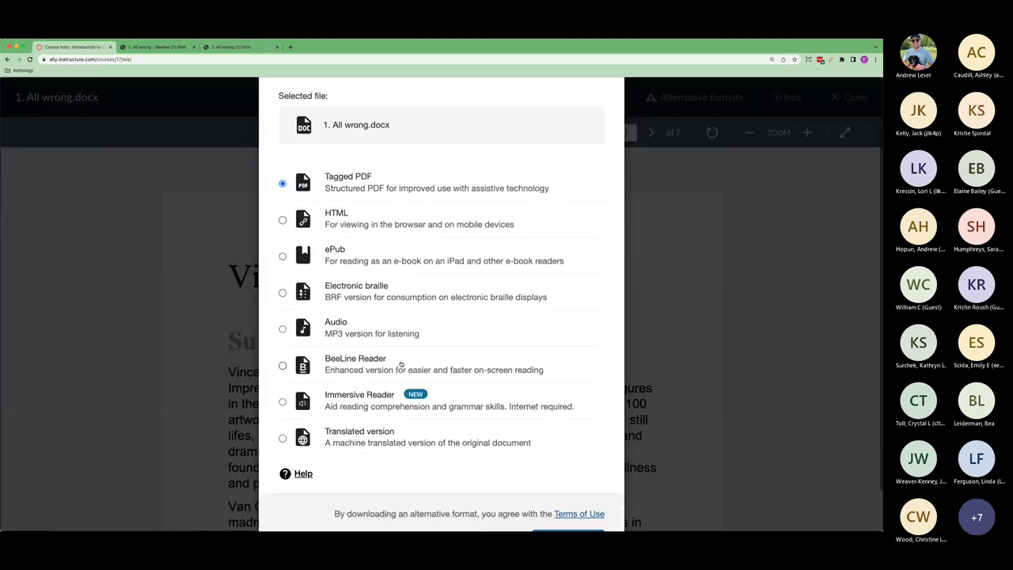
pyautogui.scroll(-1, 368, 391)
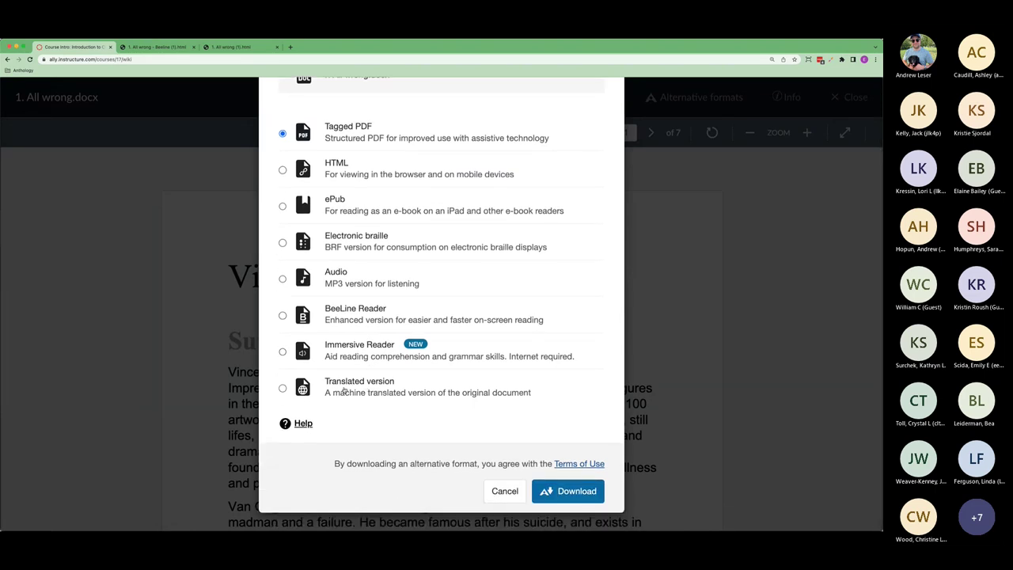
pyautogui.click(352, 382)
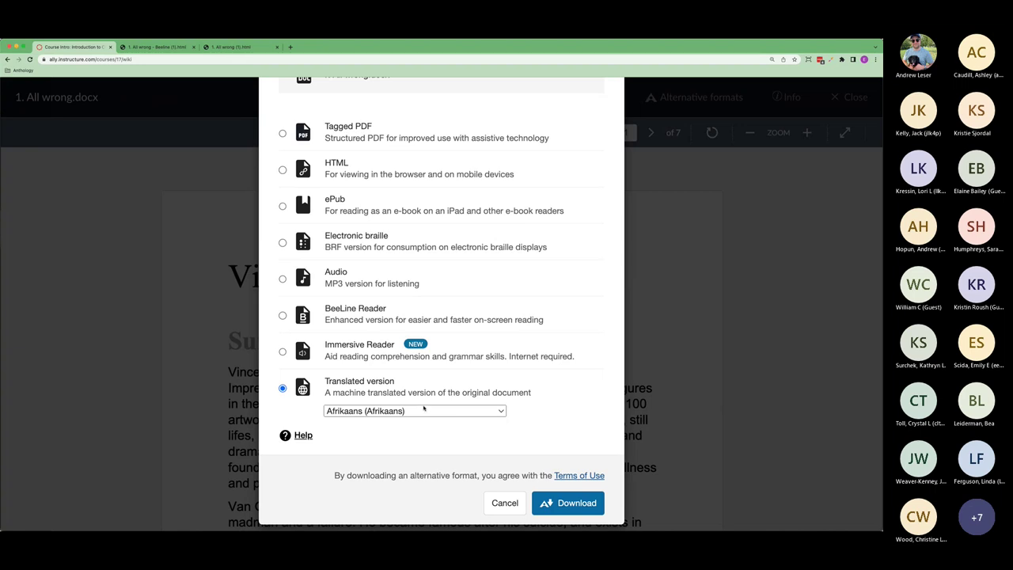
pyautogui.click(475, 406)
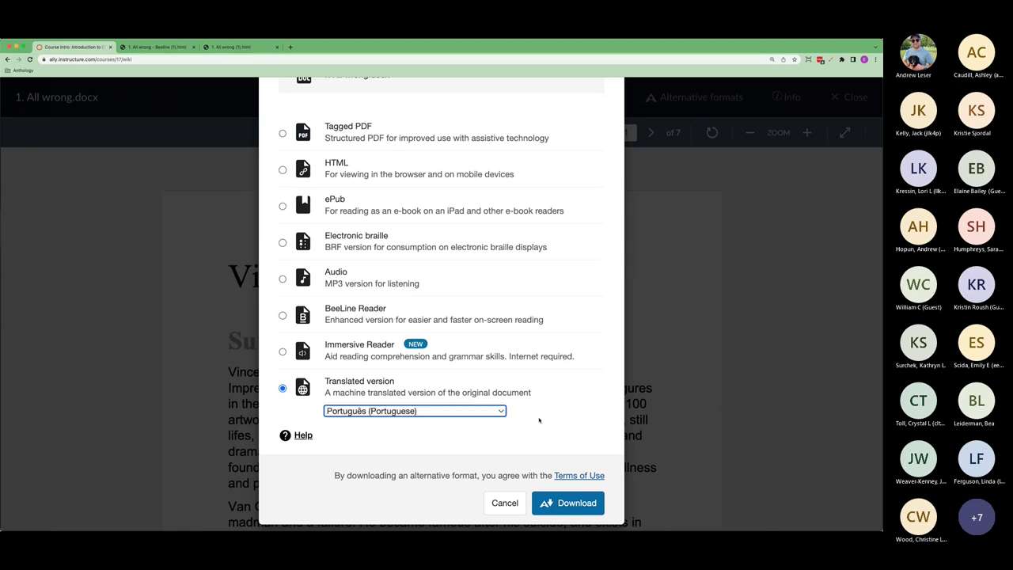
pyautogui.click(568, 490)
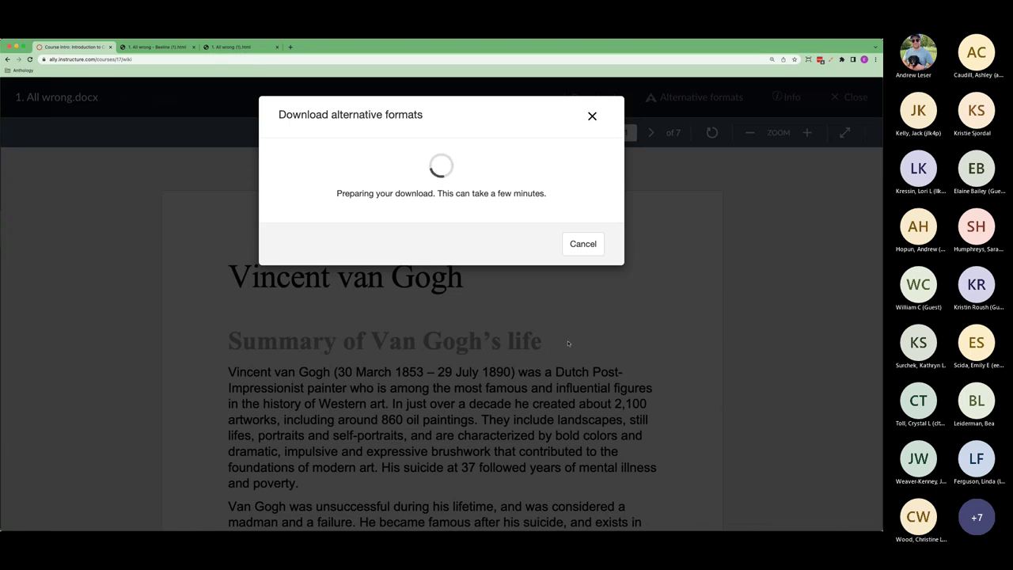
# Cancel the preparing translation and close the alternative formats dialog.
pyautogui.click(582, 244)
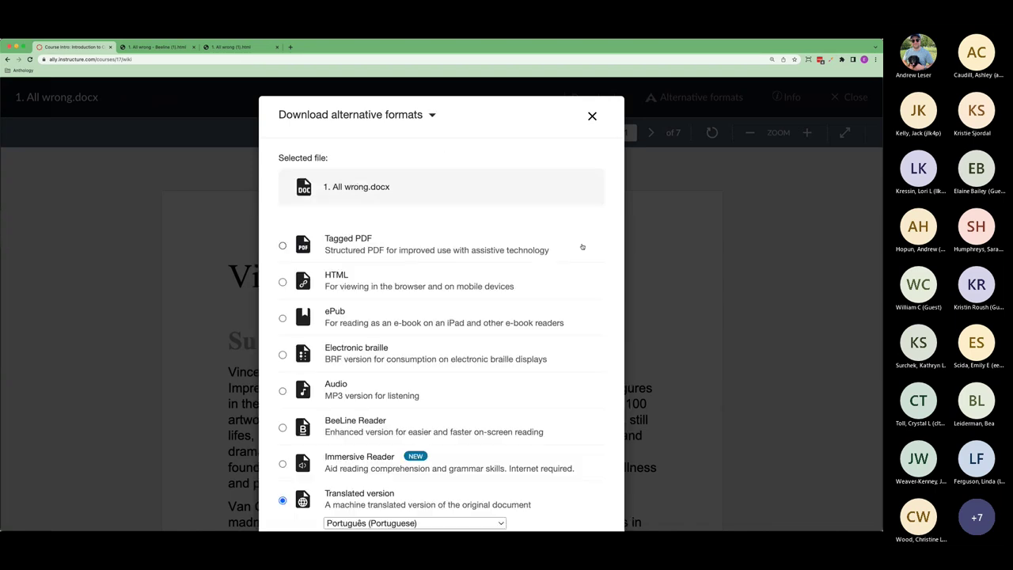
pyautogui.scroll(-3, 582, 247)
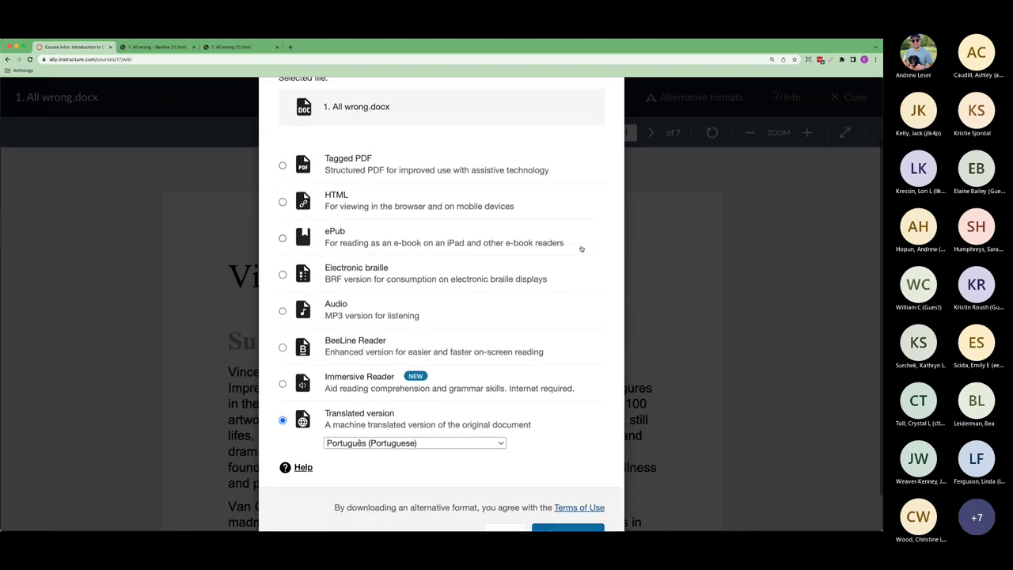
pyautogui.scroll(-2, 581, 248)
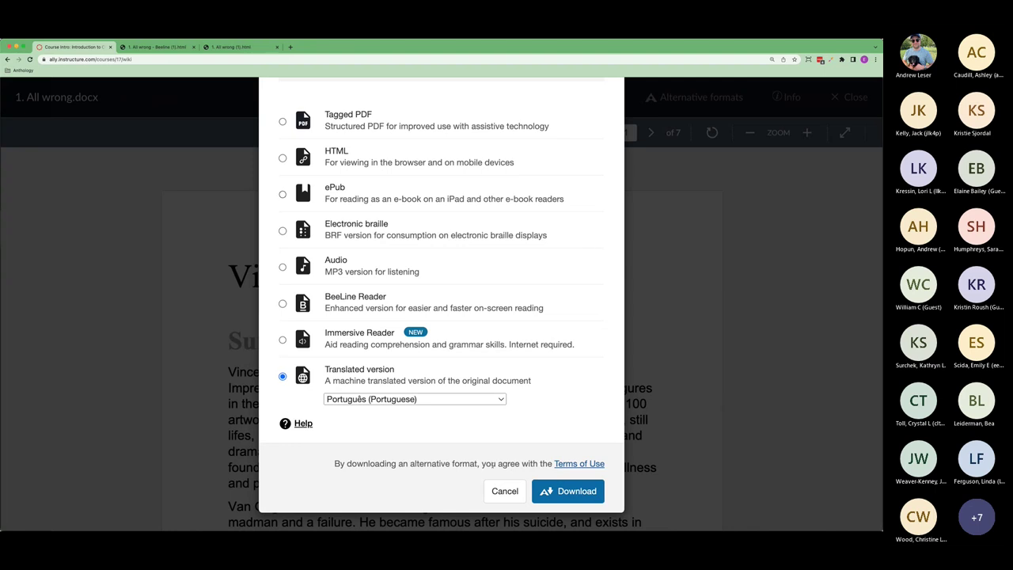
pyautogui.click(504, 491)
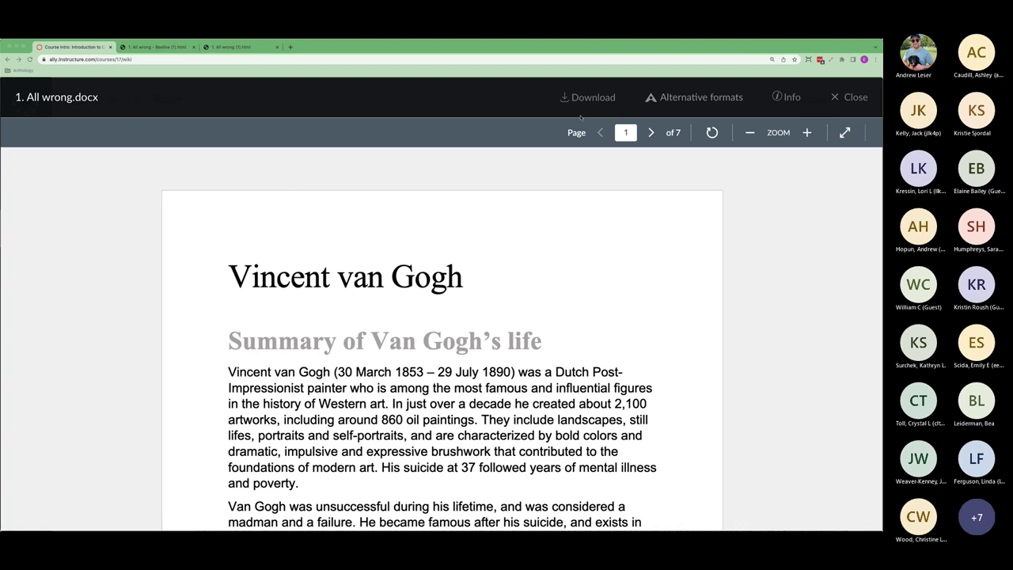
# Reopen the Alternative formats dialog for 1. All wrong.docx.
pyautogui.click(696, 97)
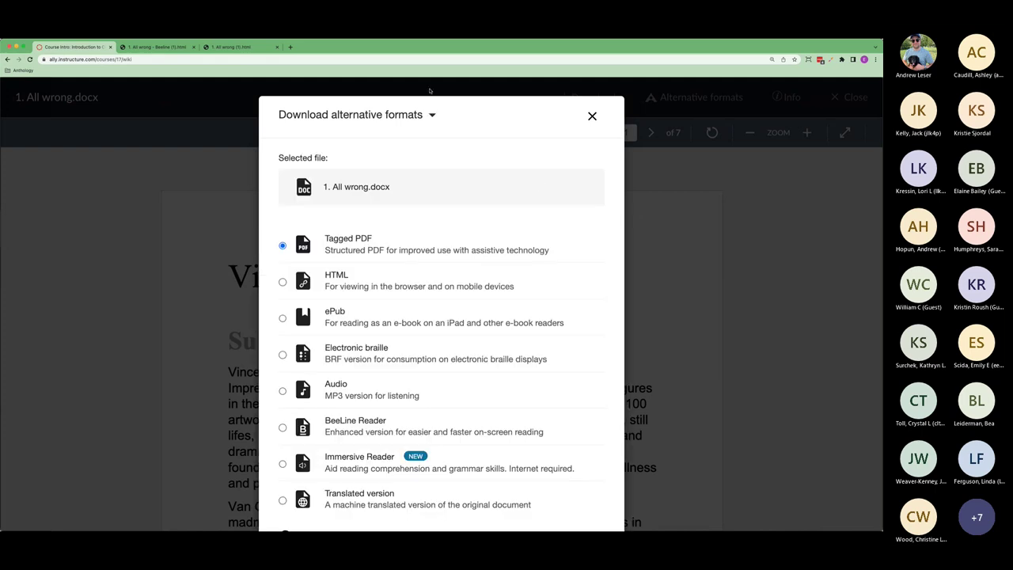
# Choose Disable alternative formats for this file from the dialog title's caret menu.
pyautogui.click(432, 115)
pyautogui.click(457, 139)
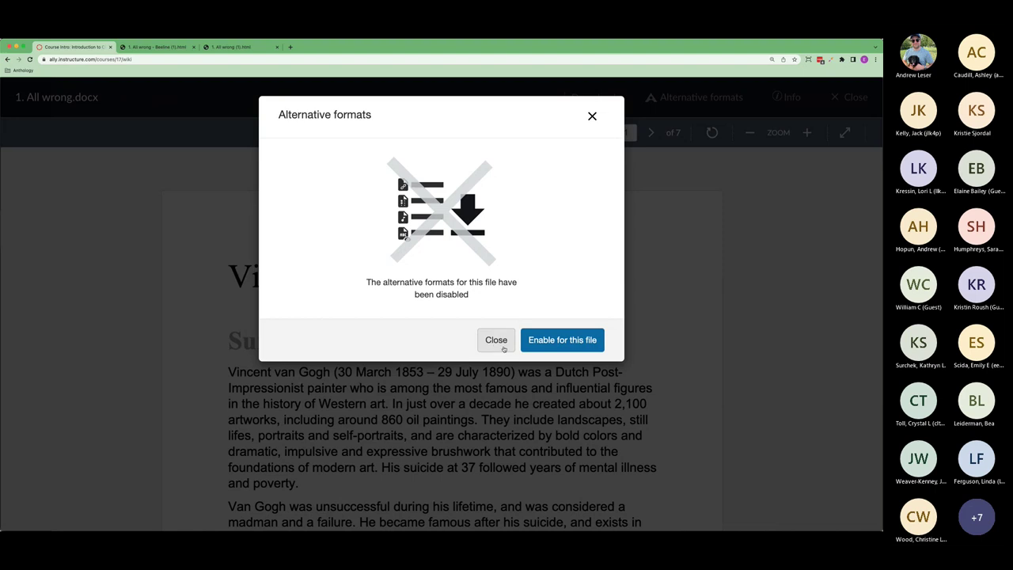
# Enable alternative formats for 1. All wrong.docx, then reopen them and select Immersive Reader.
pyautogui.click(540, 339)
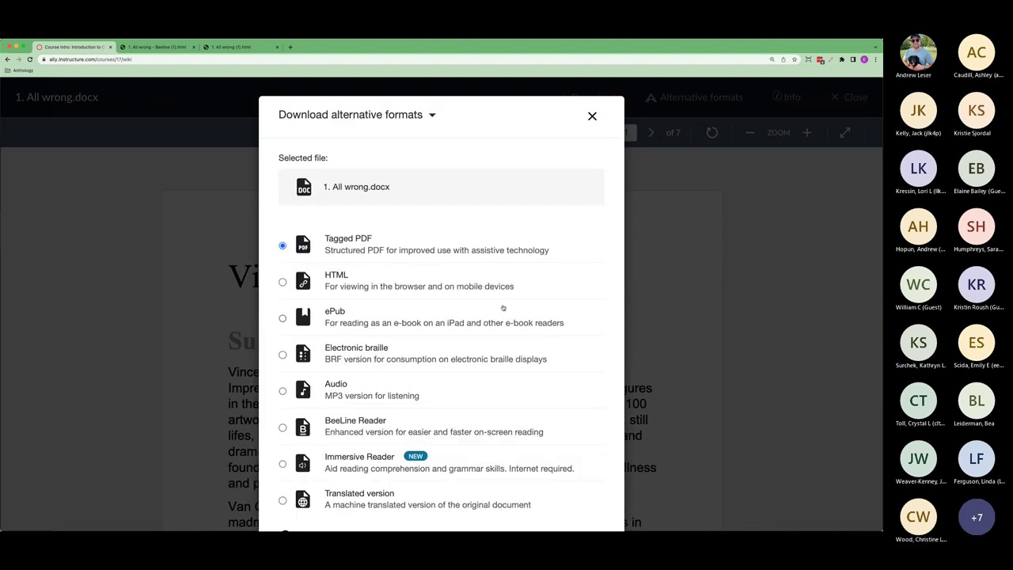
pyautogui.scroll(-3, 502, 308)
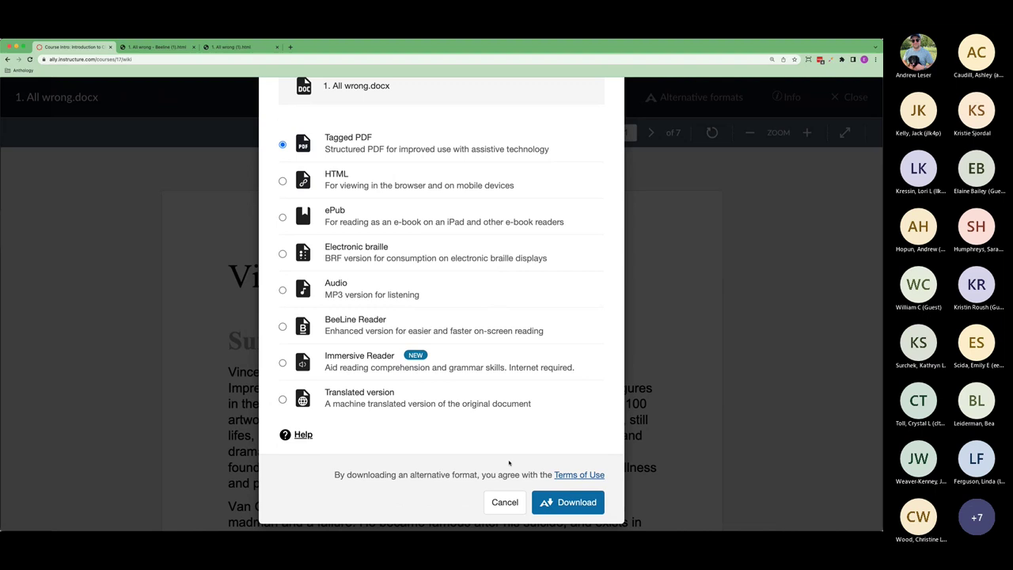
pyautogui.click(504, 503)
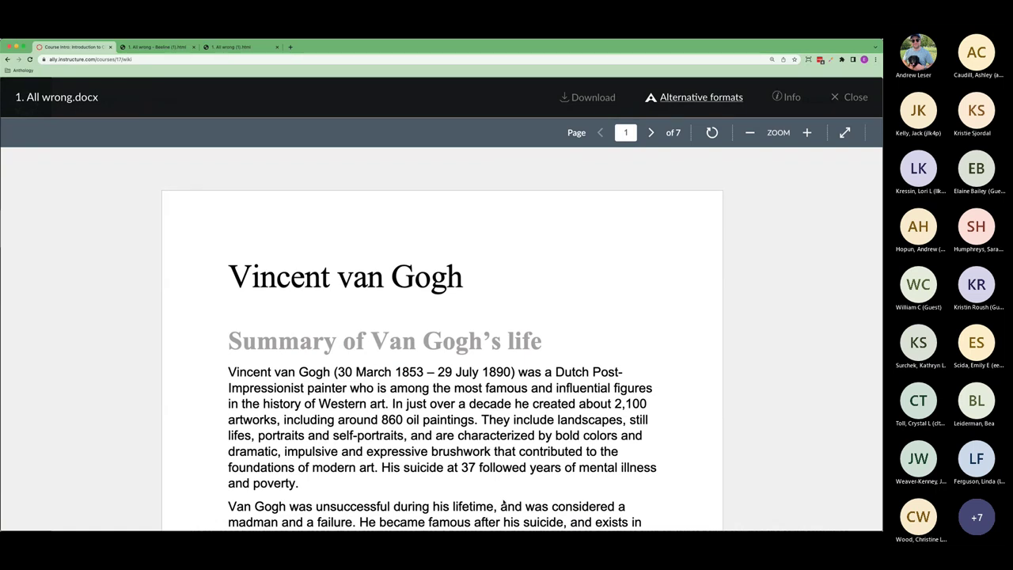
pyautogui.click(705, 98)
pyautogui.scroll(-3, 525, 394)
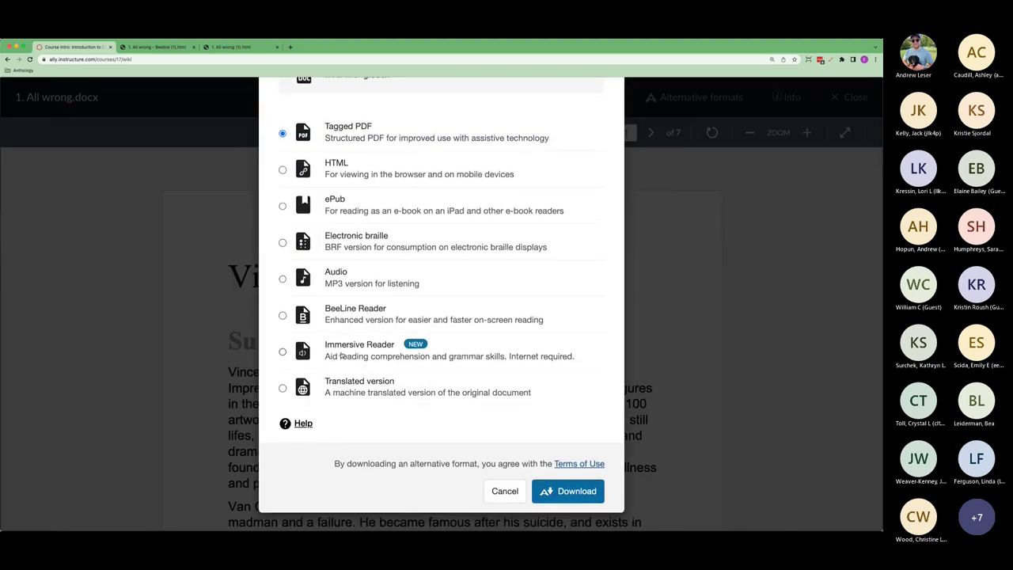
pyautogui.click(341, 357)
# Open 1. All wrong.docx in Immersive Reader and play, then pause, the read-aloud.
pyautogui.click(563, 493)
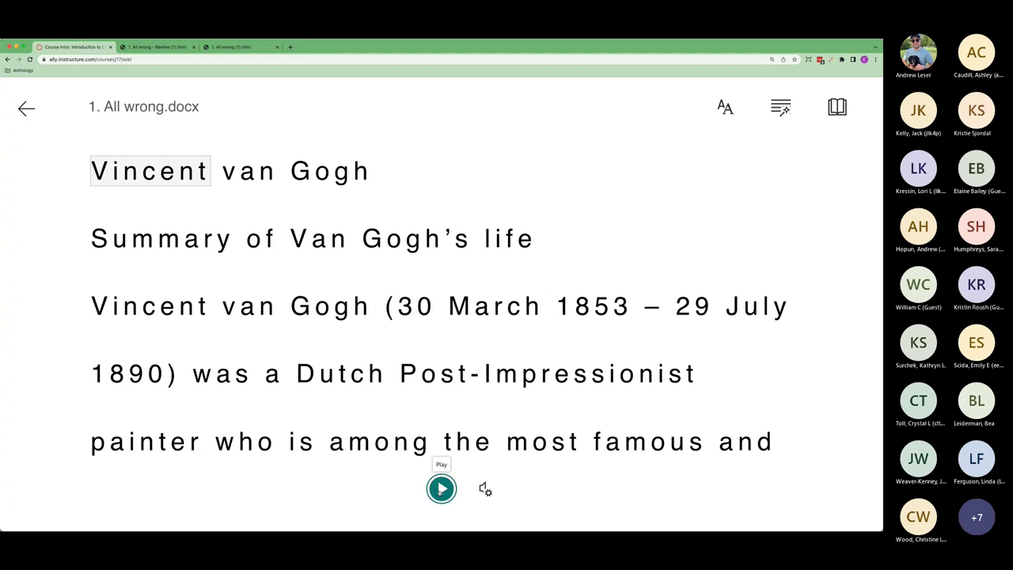
pyautogui.click(441, 488)
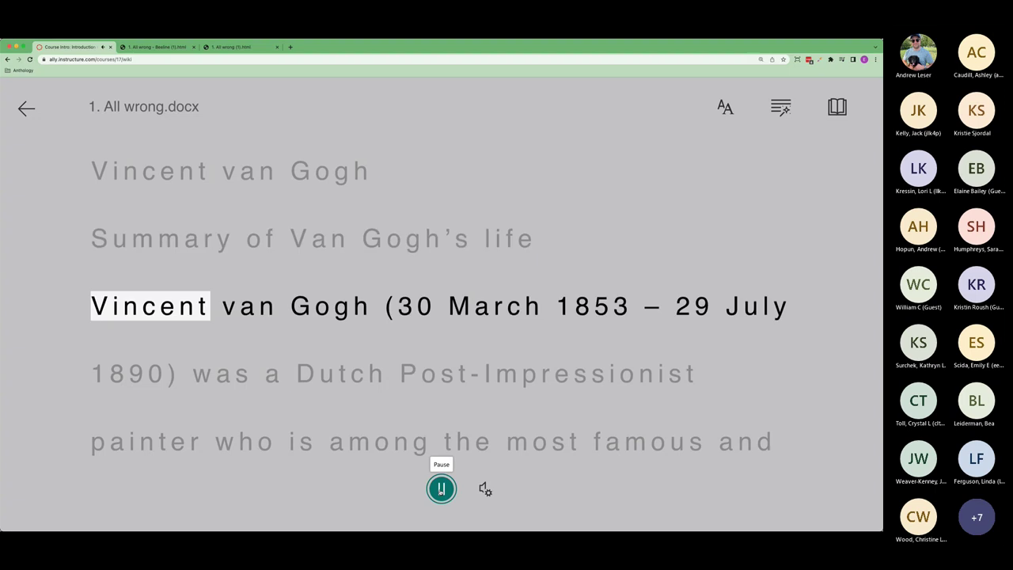
pyautogui.click(440, 489)
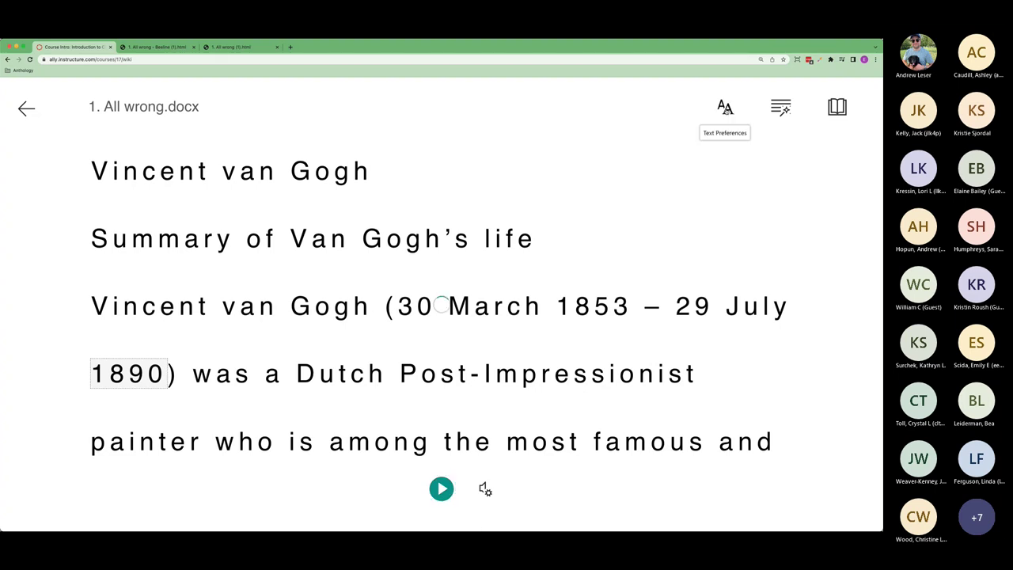
pyautogui.click(726, 110)
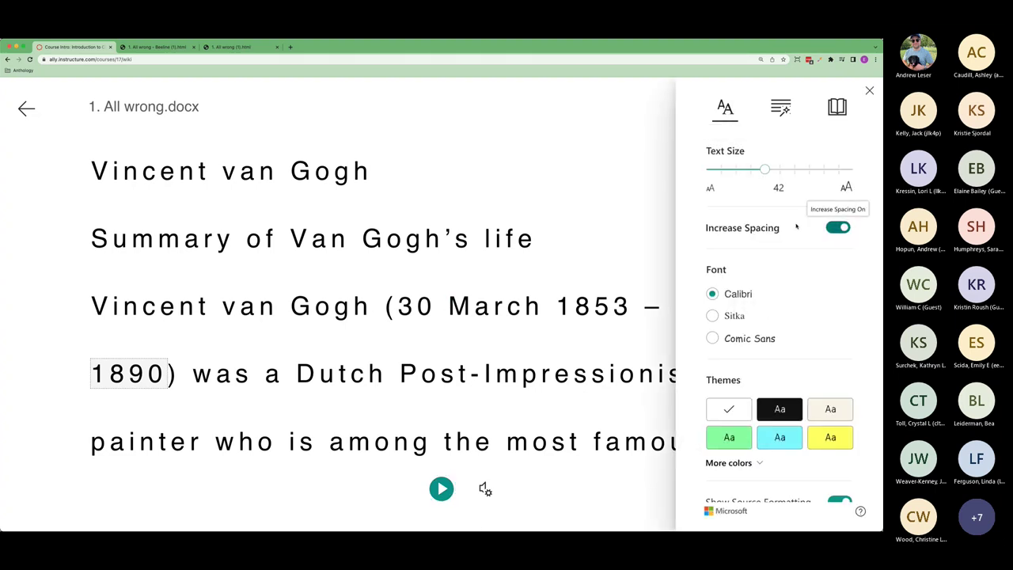
# Set Immersive Reader text size to 48, keep increased spacing on, and browse more colour themes.
pyautogui.moveTo(764, 169)
pyautogui.mouseDown()
pyautogui.moveTo(736, 170)
pyautogui.moveTo(793, 169)
pyautogui.moveTo(779, 169)
pyautogui.mouseUp()
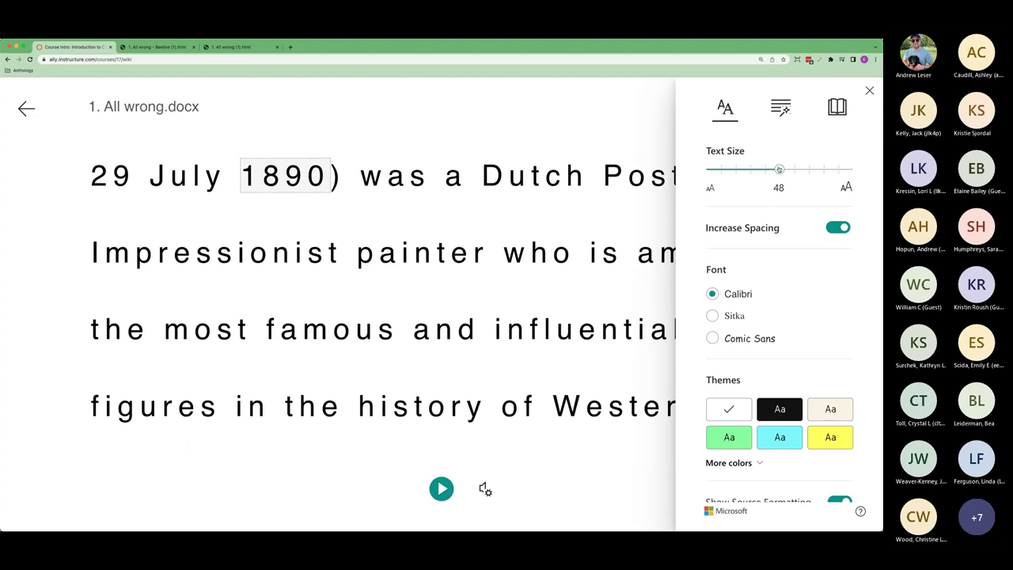
pyautogui.click(834, 227)
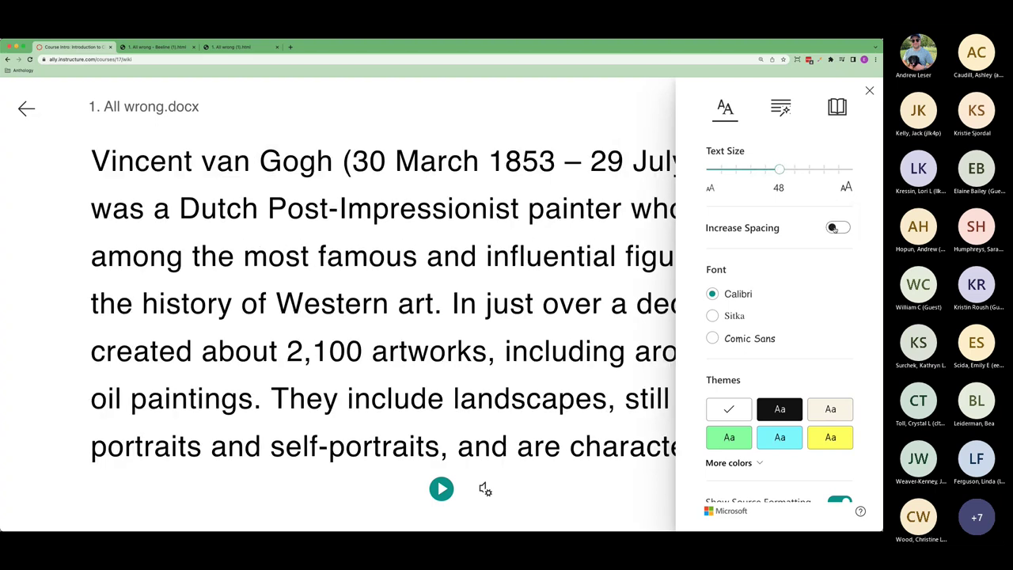
pyautogui.click(835, 227)
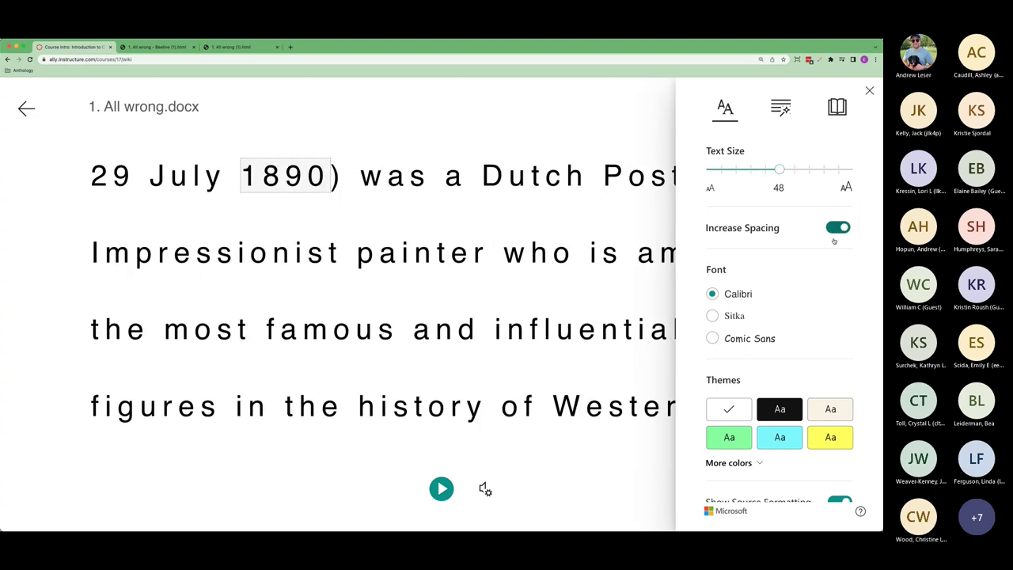
pyautogui.scroll(-1, 709, 293)
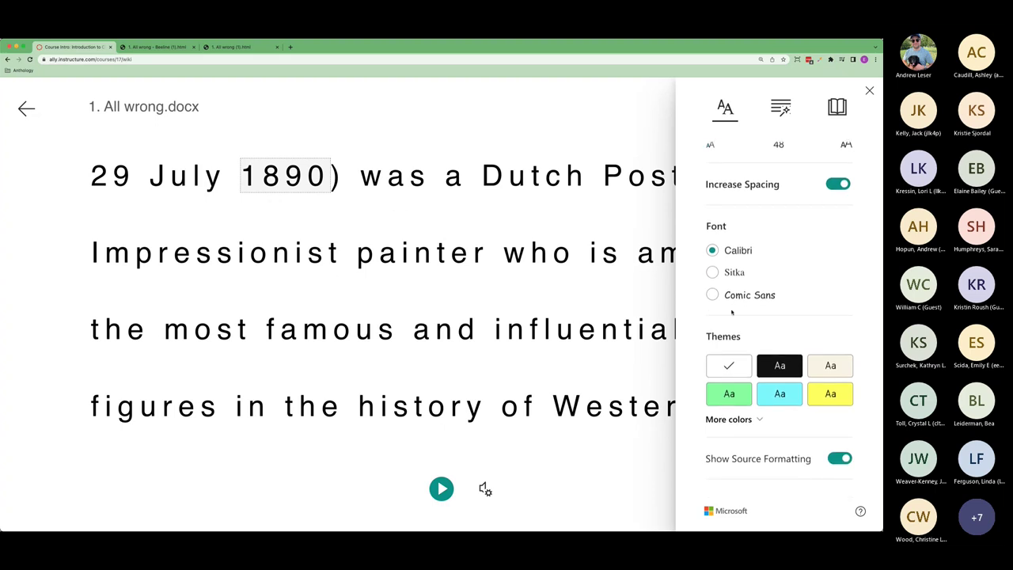
pyautogui.click(759, 424)
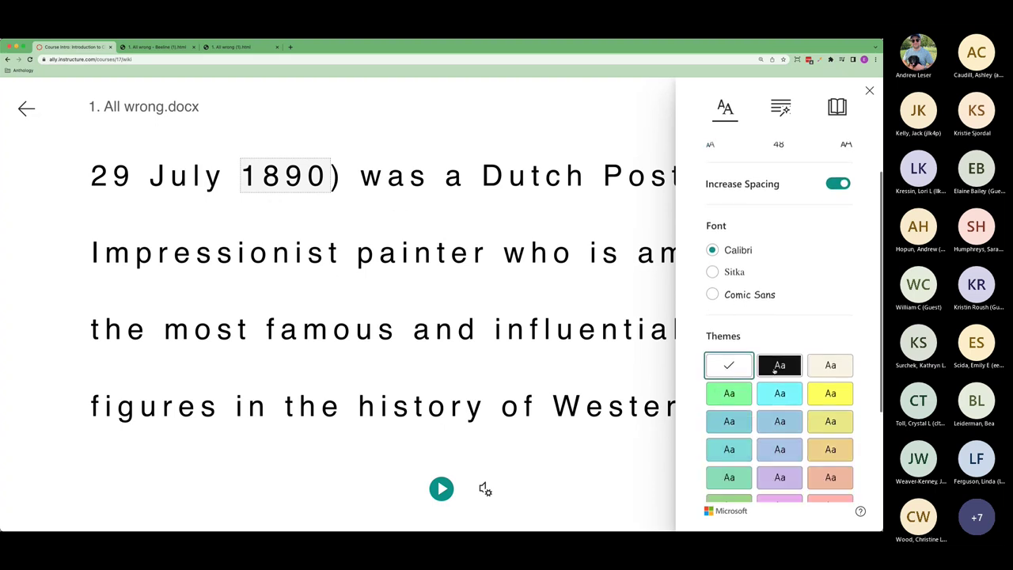
pyautogui.scroll(-3, 780, 364)
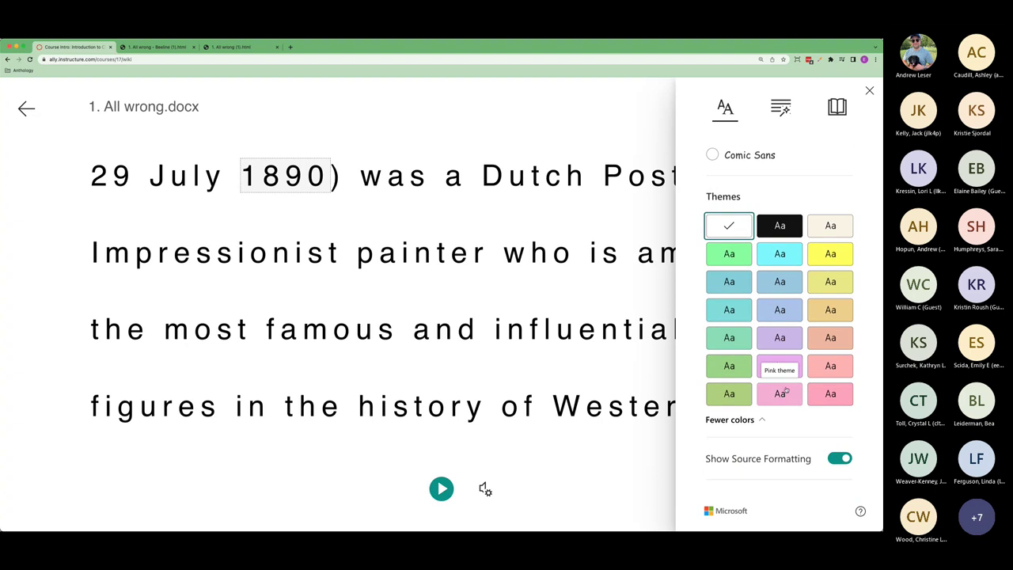
pyautogui.scroll(5, 782, 364)
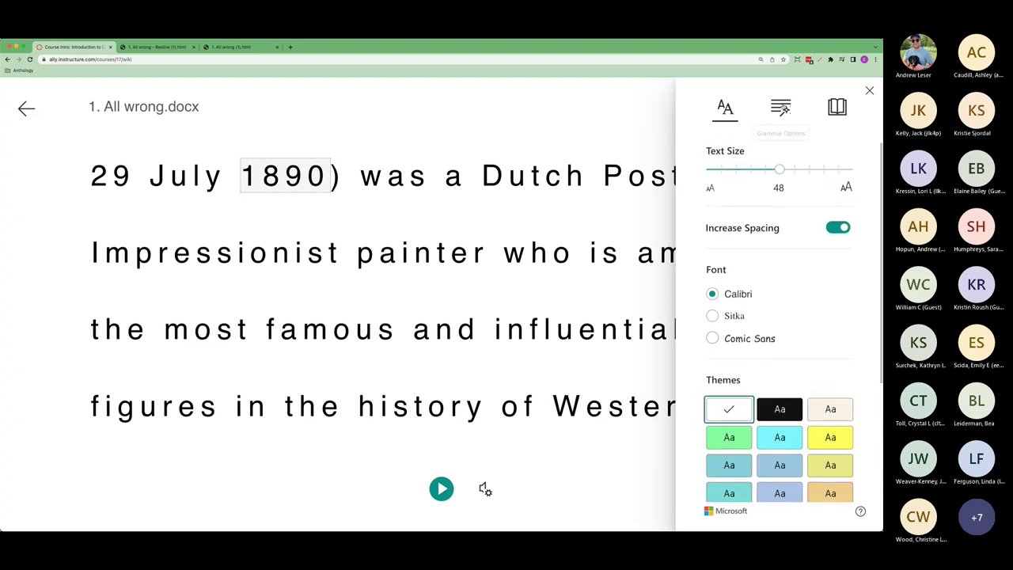
pyautogui.click(782, 108)
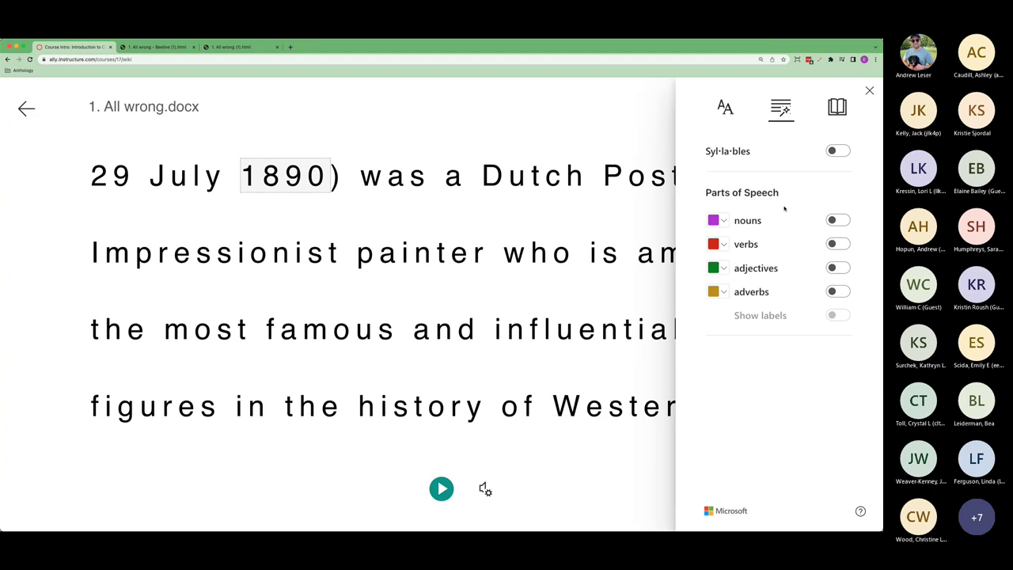
# Turn on Syllables, Nouns, Verbs, Adjectives, Adverbs and Show labels in Grammar Options.
pyautogui.click(842, 150)
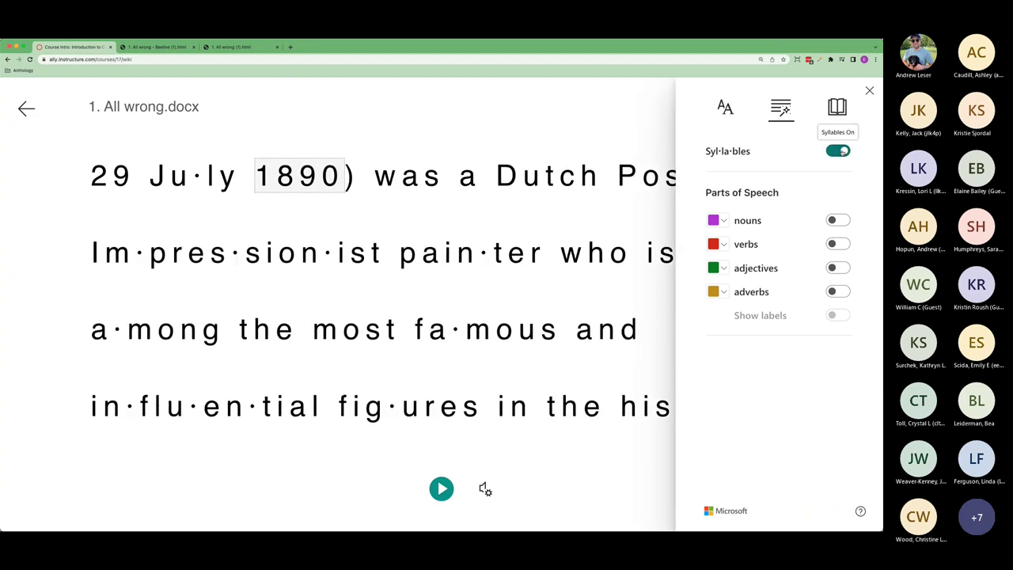
pyautogui.click(832, 220)
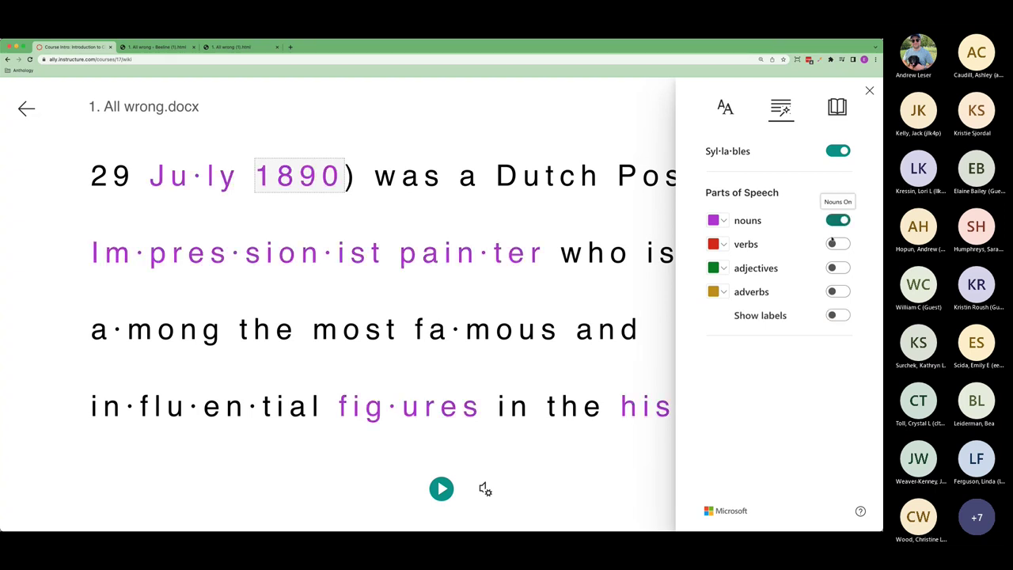
pyautogui.click(837, 244)
pyautogui.click(841, 269)
pyautogui.click(841, 292)
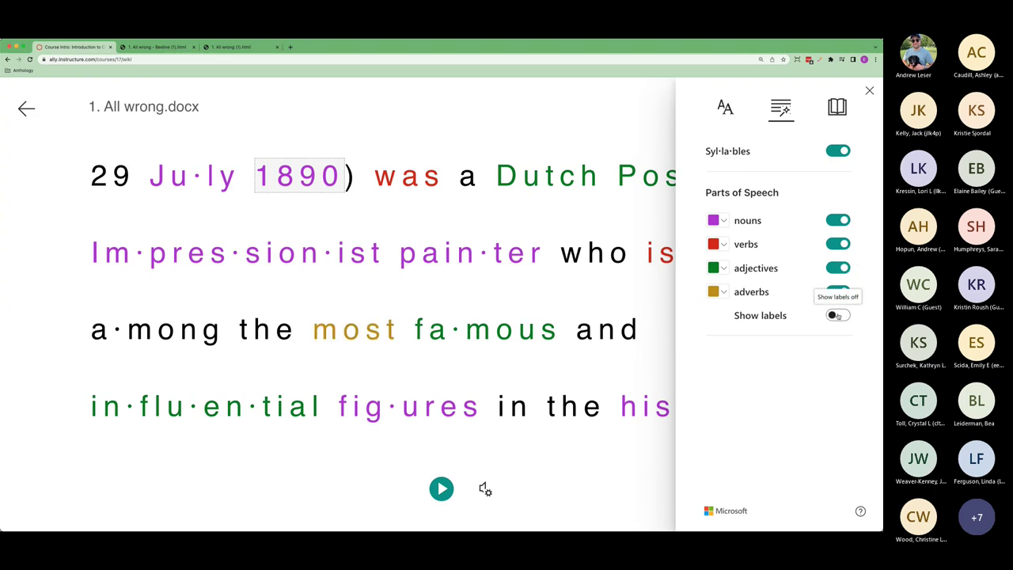
pyautogui.click(836, 315)
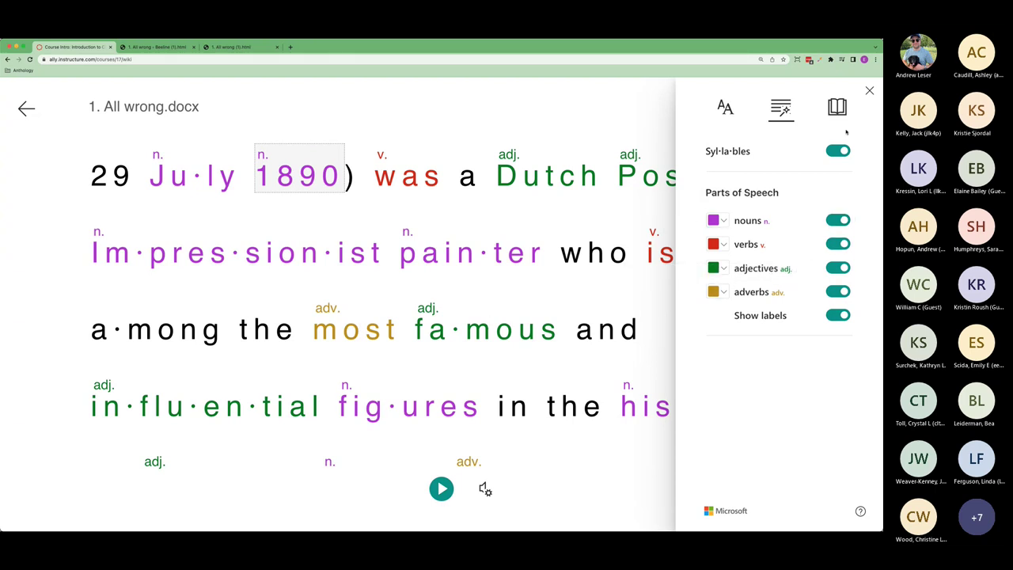
pyautogui.click(838, 108)
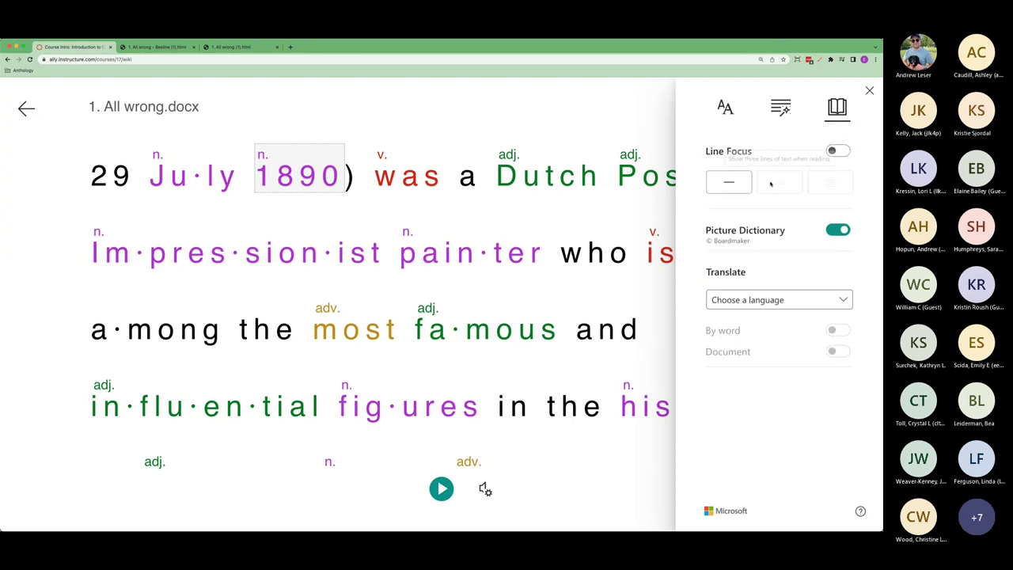
pyautogui.click(839, 152)
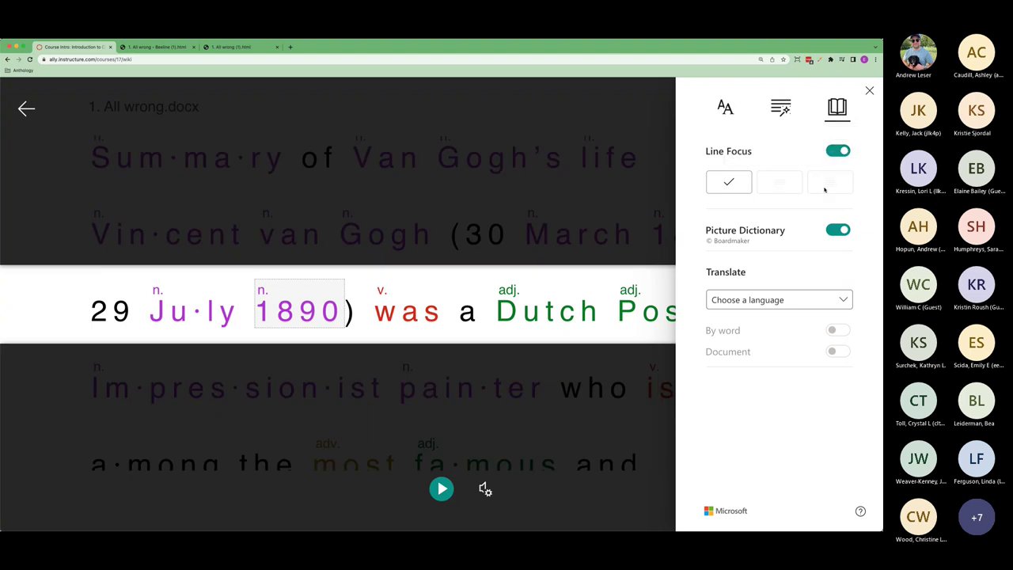
pyautogui.click(842, 151)
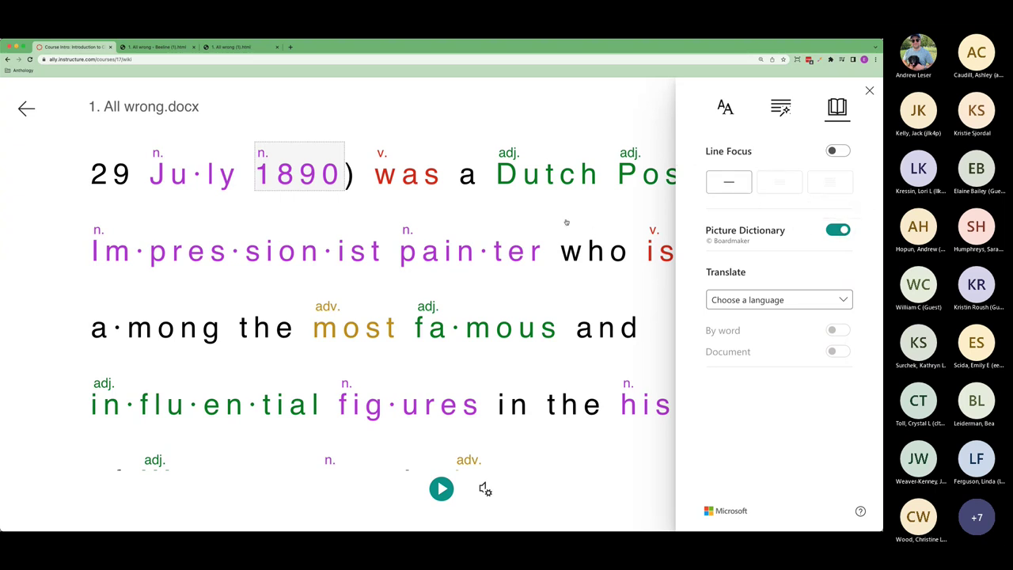
# Look up Impressionist, painter, who, and, the, and view Picture Dictionary images for history.
pyautogui.click(217, 250)
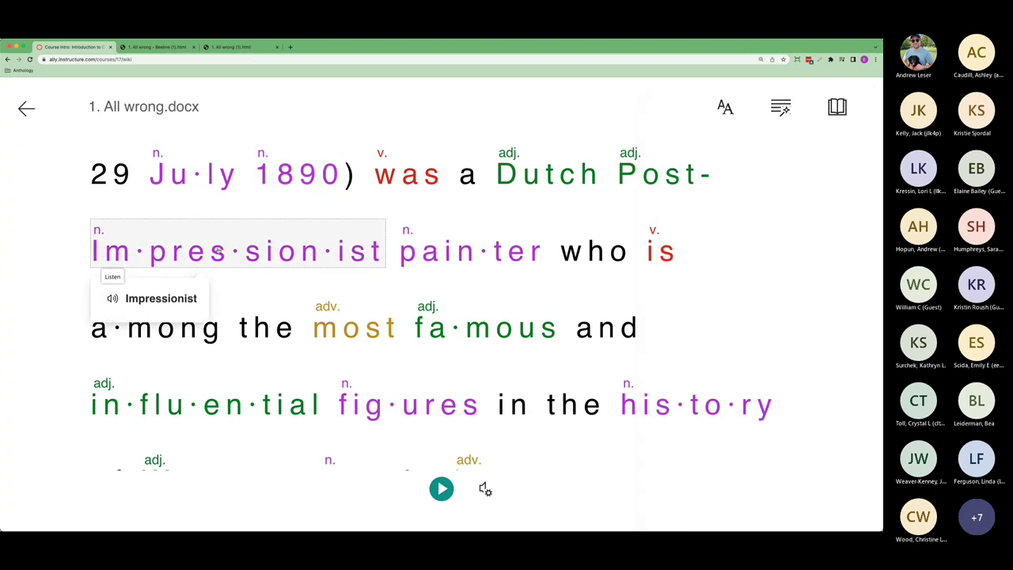
pyautogui.click(425, 258)
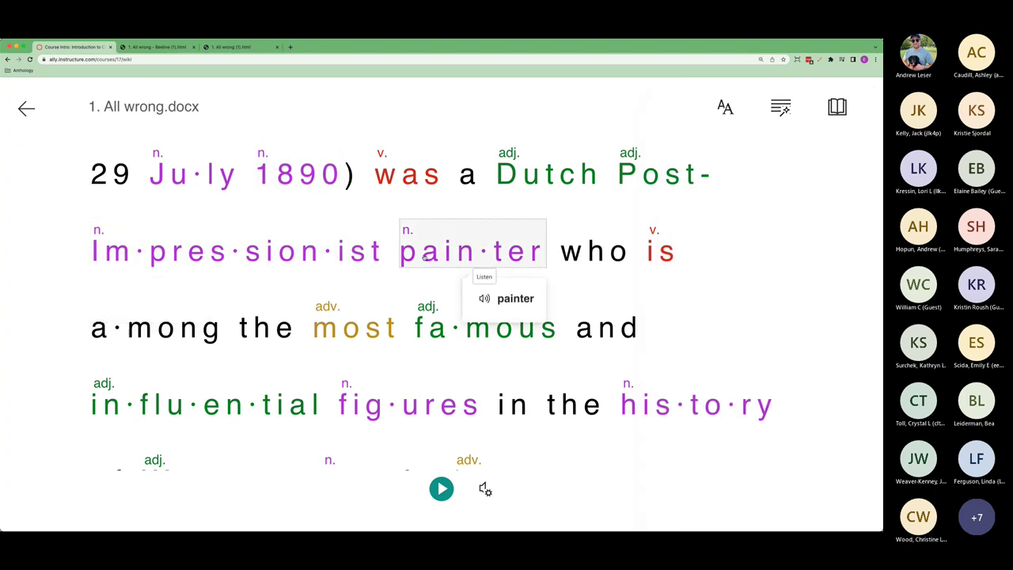
pyautogui.click(592, 254)
pyautogui.click(606, 342)
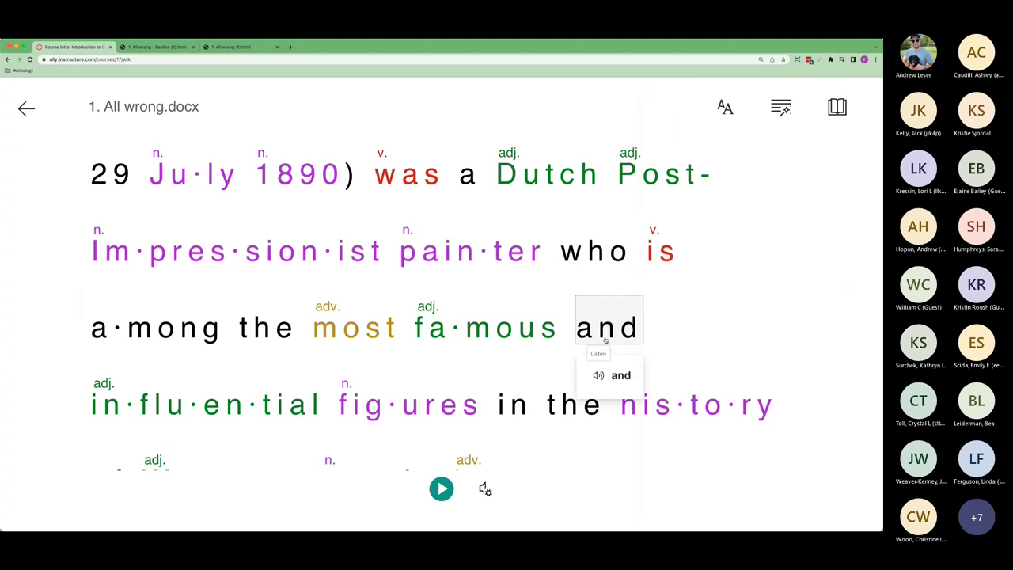
pyautogui.click(568, 404)
pyautogui.click(644, 408)
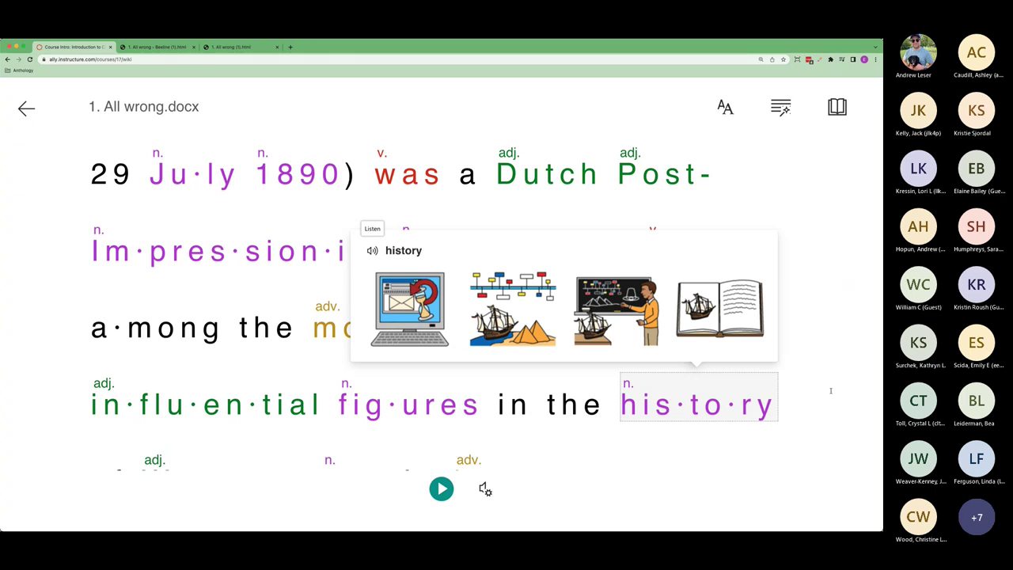
pyautogui.click(835, 109)
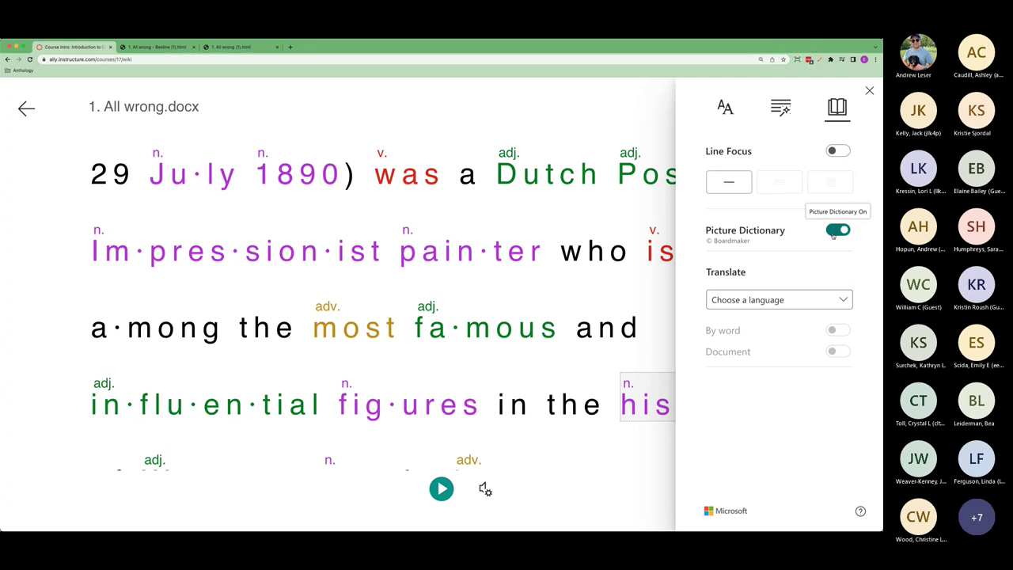
# Choose Catalan as the translation language and switch on whole-document translation.
pyautogui.click(820, 301)
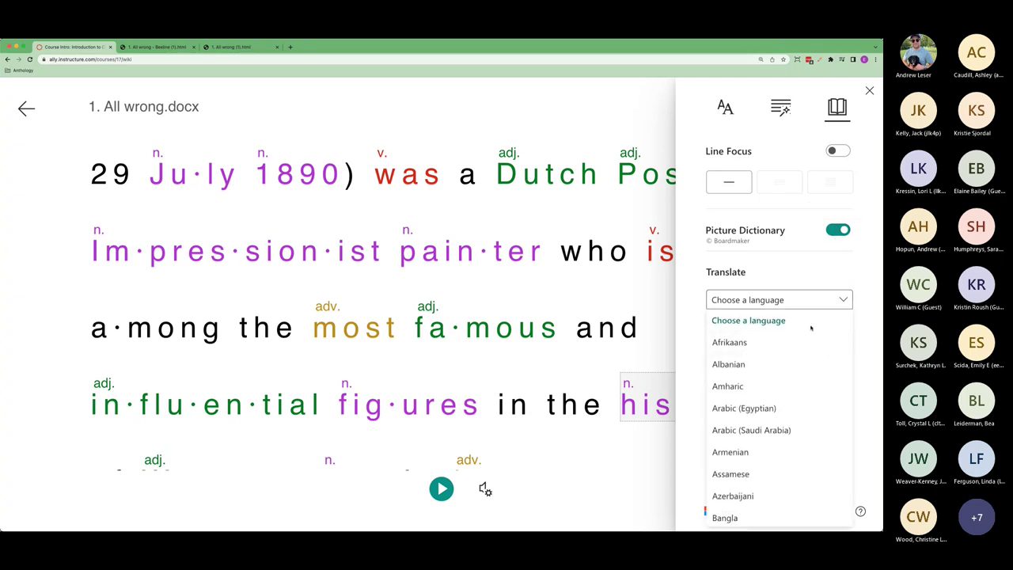
pyautogui.scroll(-3, 805, 377)
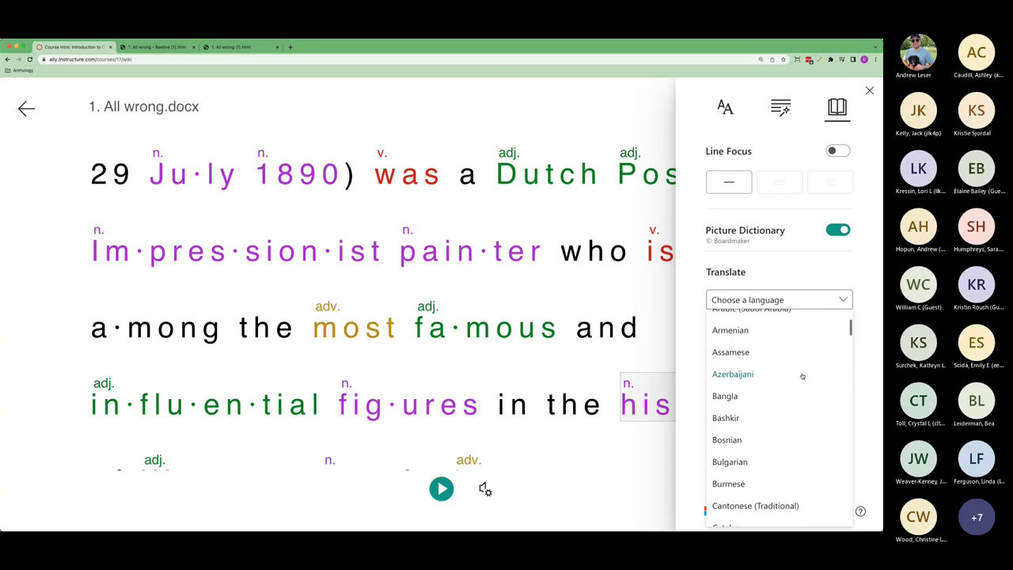
pyautogui.scroll(-3, 798, 378)
pyautogui.scroll(-2, 768, 402)
pyautogui.click(747, 352)
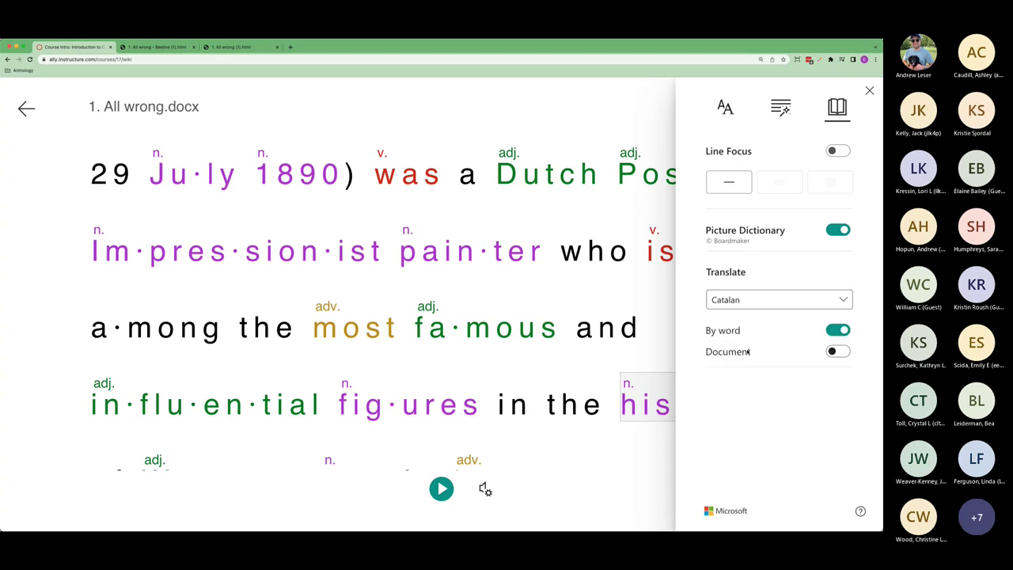
pyautogui.click(837, 351)
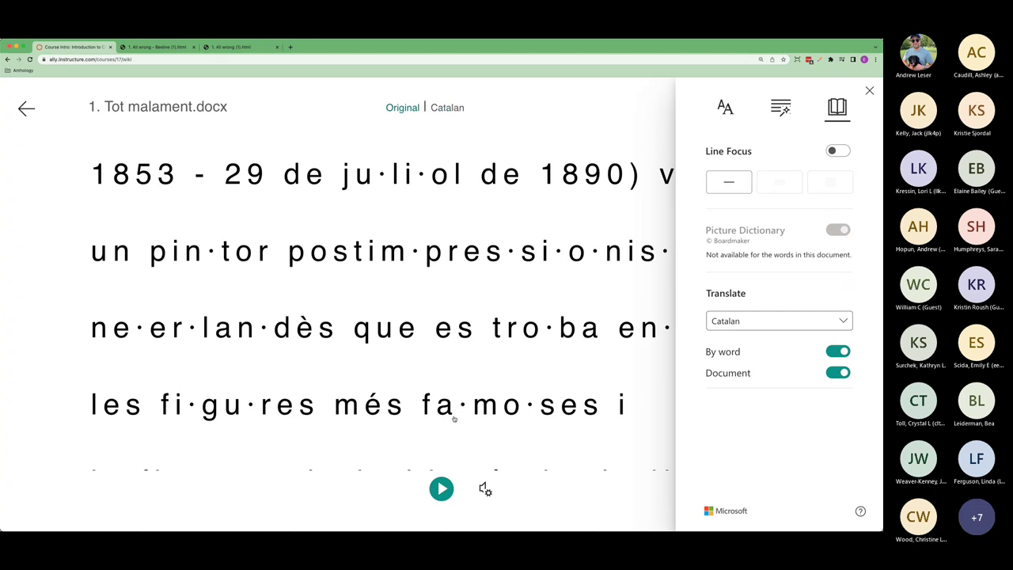
# Play and pause the Catalan read-aloud, then view the original English text.
pyautogui.click(441, 488)
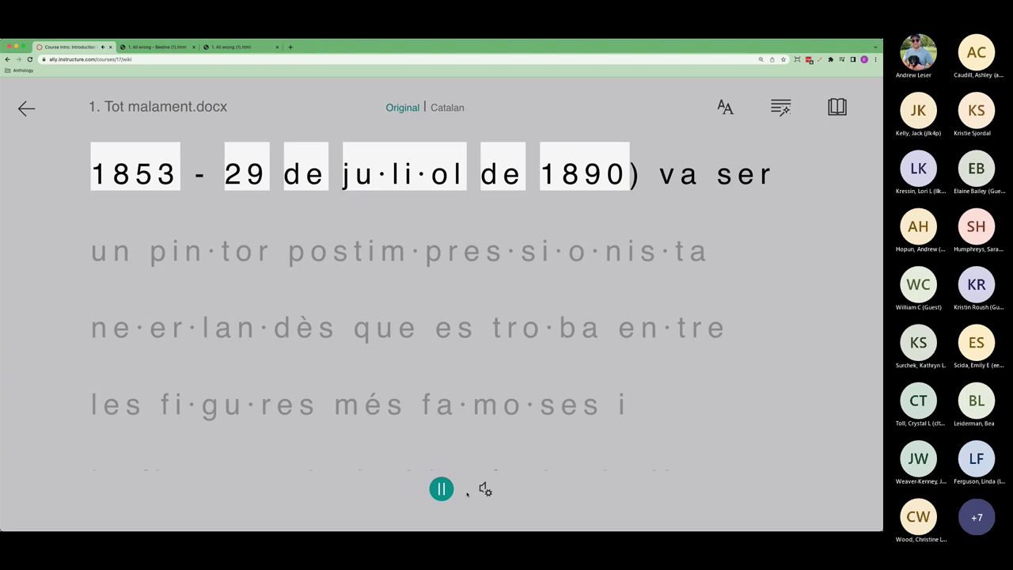
pyautogui.click(441, 488)
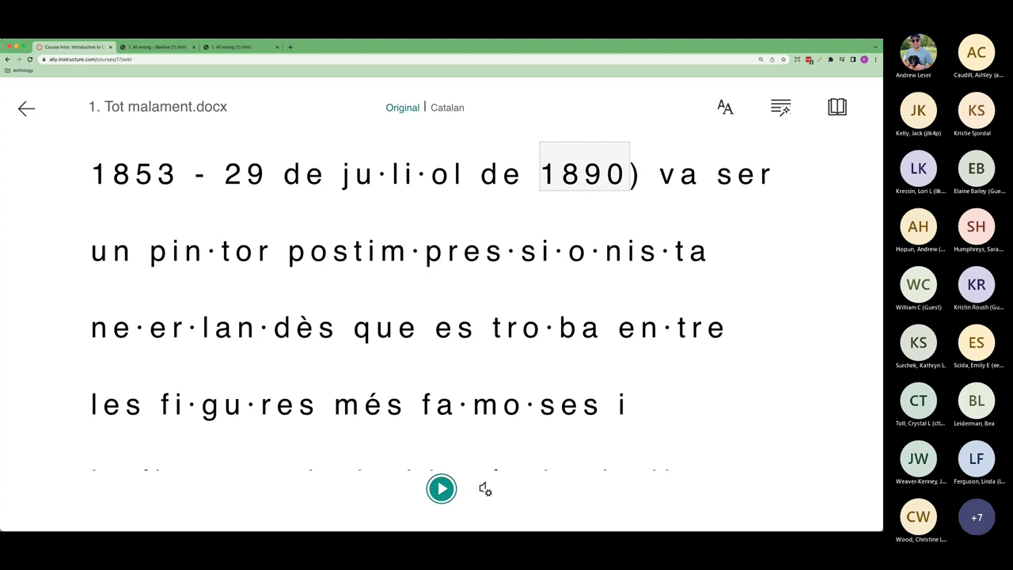
pyautogui.click(402, 108)
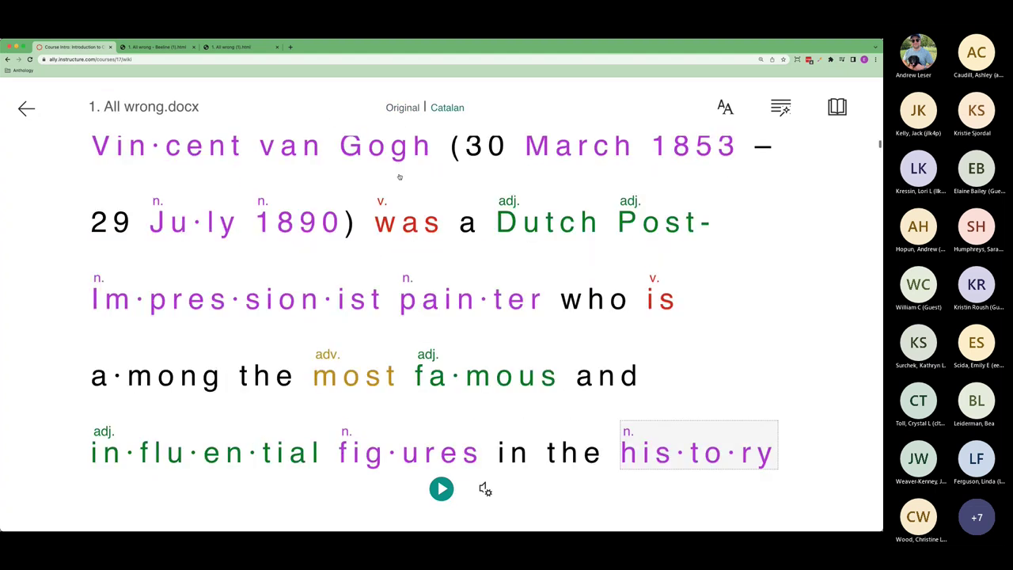
pyautogui.scroll(2, 399, 178)
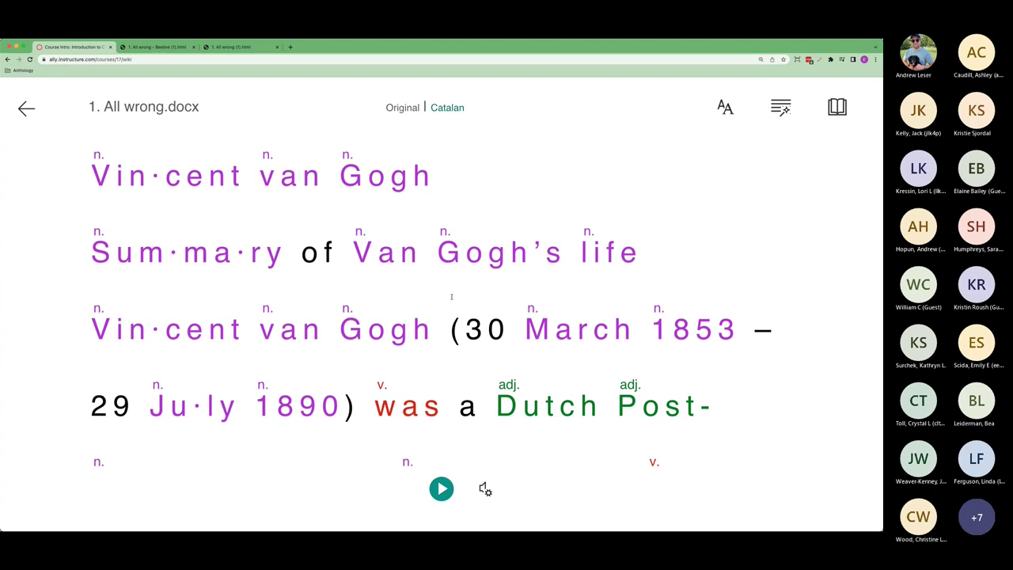
pyautogui.scroll(-2, 444, 301)
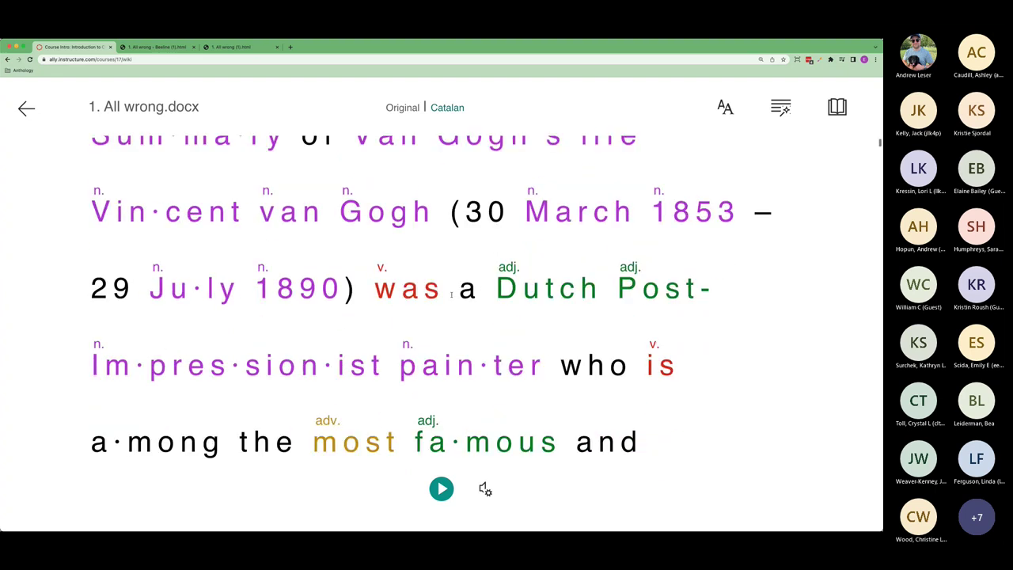
# Compare the Catalan and English versions, ending on the Catalan translation.
pyautogui.click(448, 110)
pyautogui.scroll(-2, 444, 320)
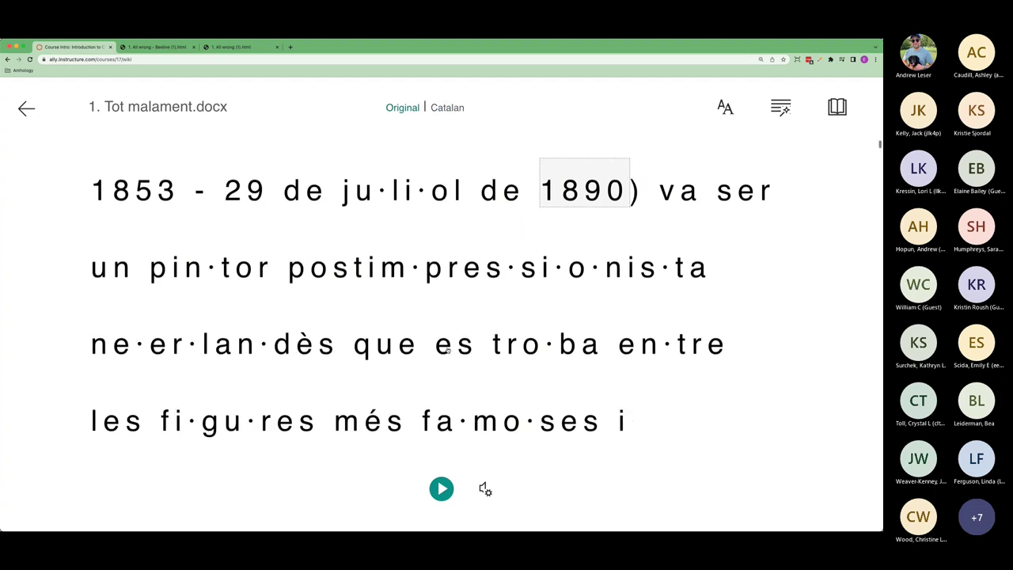
pyautogui.scroll(-1, 446, 349)
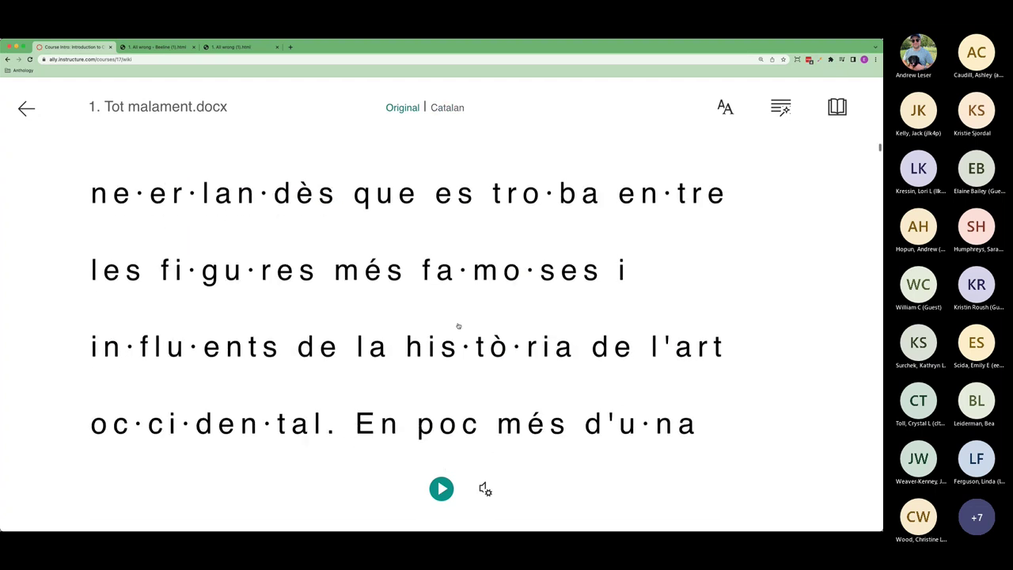
pyautogui.click(403, 107)
pyautogui.scroll(-2, 478, 289)
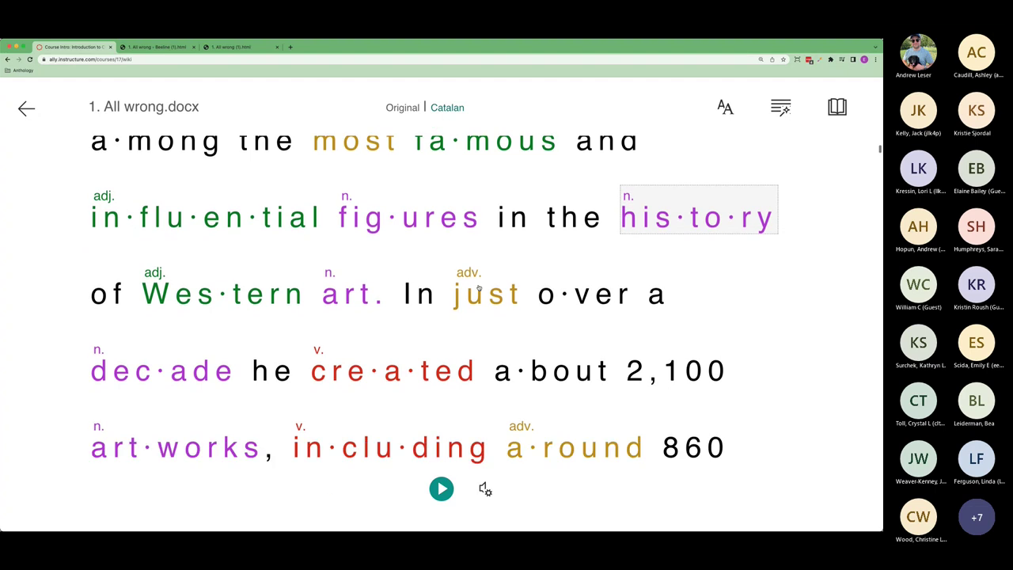
pyautogui.scroll(-1, 478, 289)
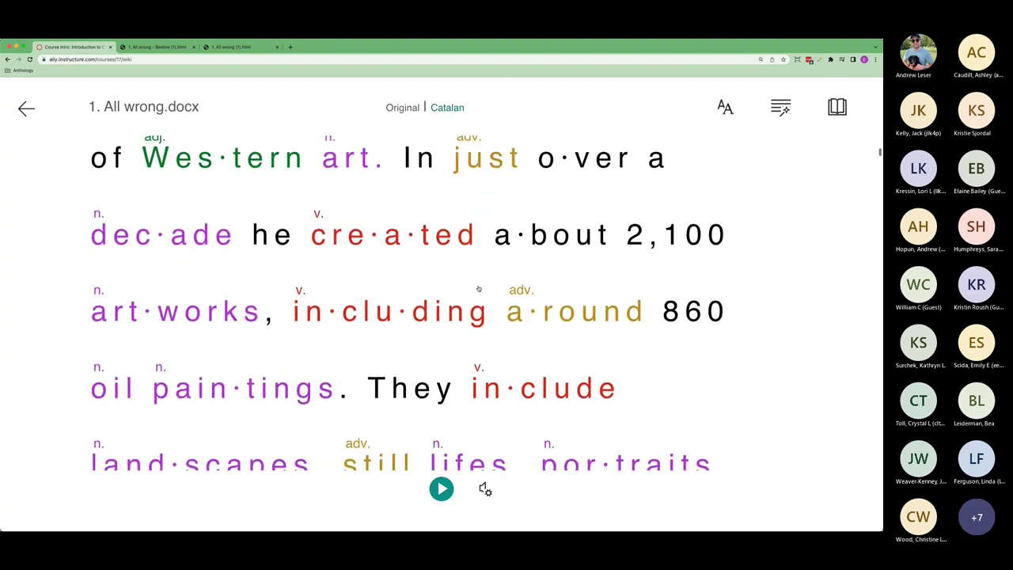
pyautogui.scroll(-2, 478, 289)
pyautogui.scroll(-1, 475, 290)
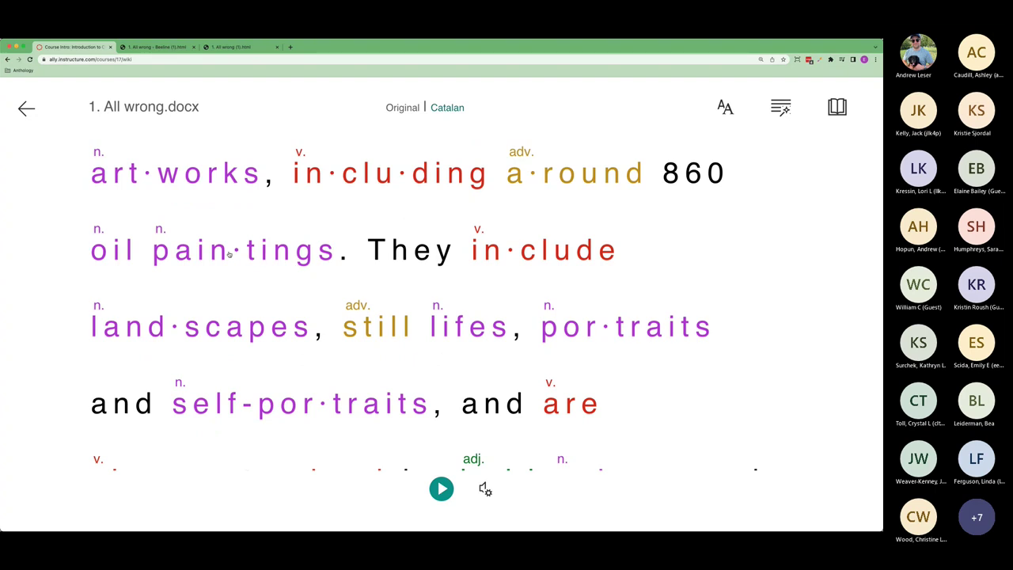
pyautogui.click(443, 110)
pyautogui.scroll(-3, 385, 340)
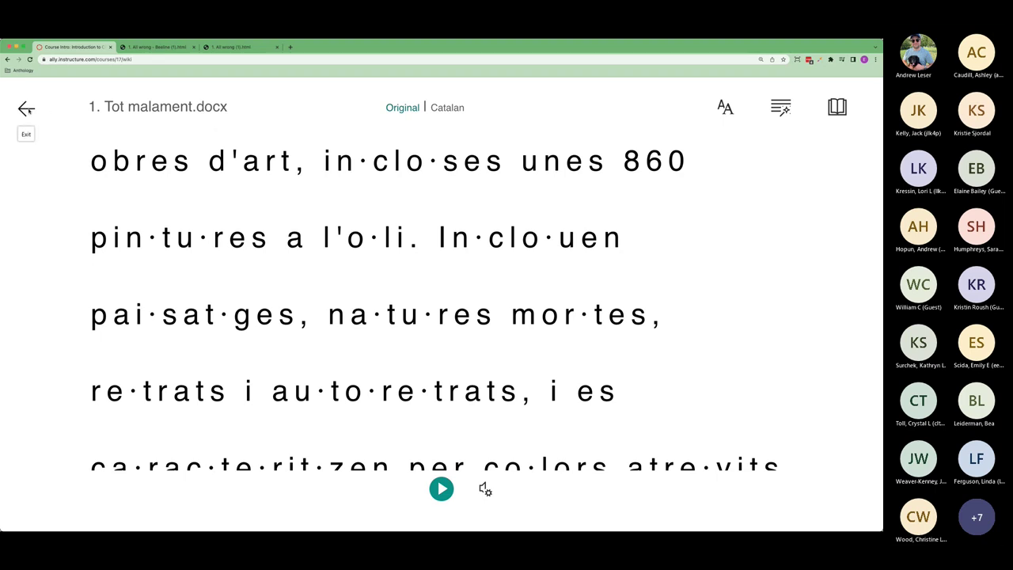
pyautogui.click(26, 109)
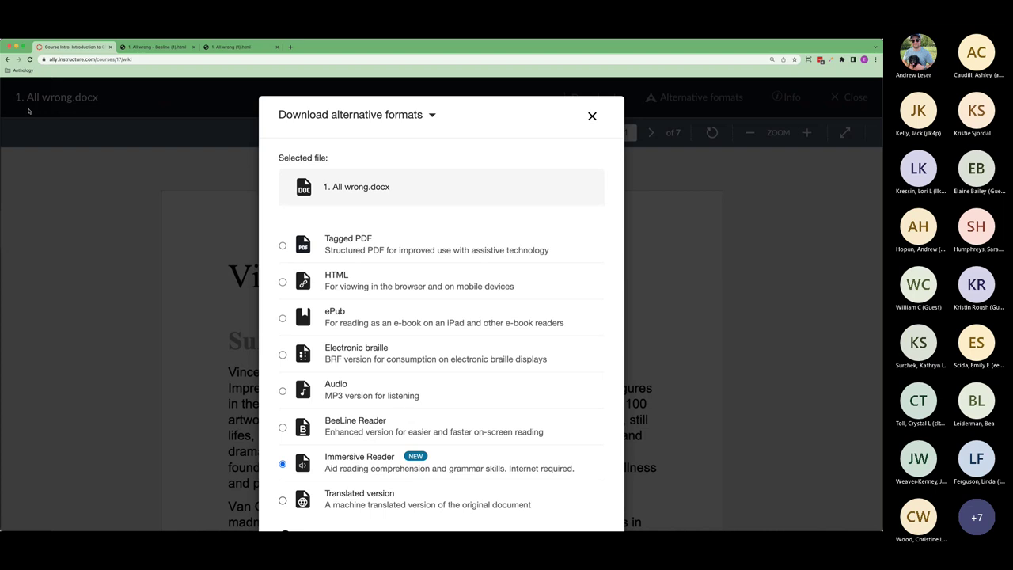
pyautogui.click(592, 116)
pyautogui.scroll(-2, 653, 300)
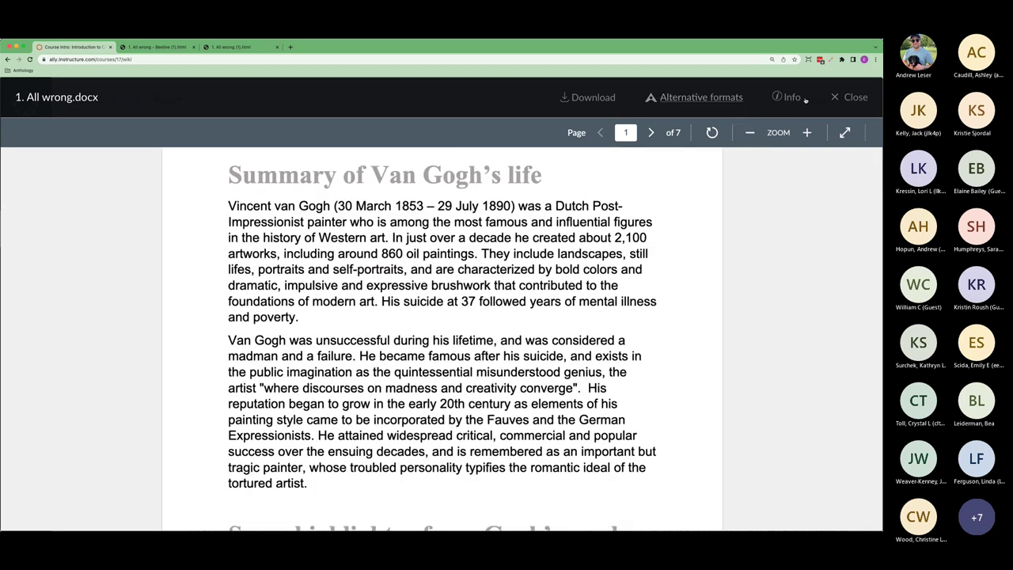
pyautogui.click(855, 97)
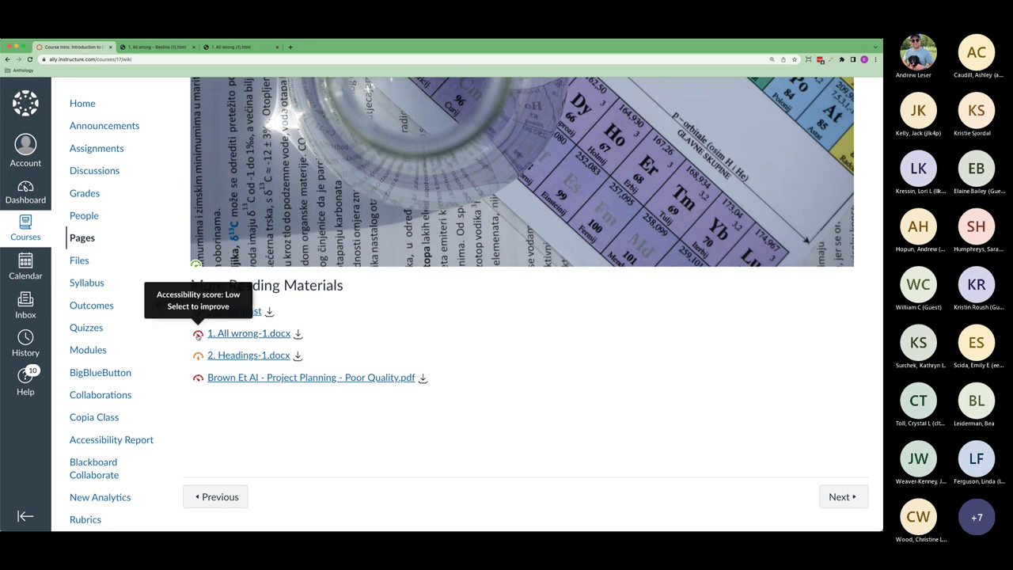
pyautogui.moveTo(200, 315)
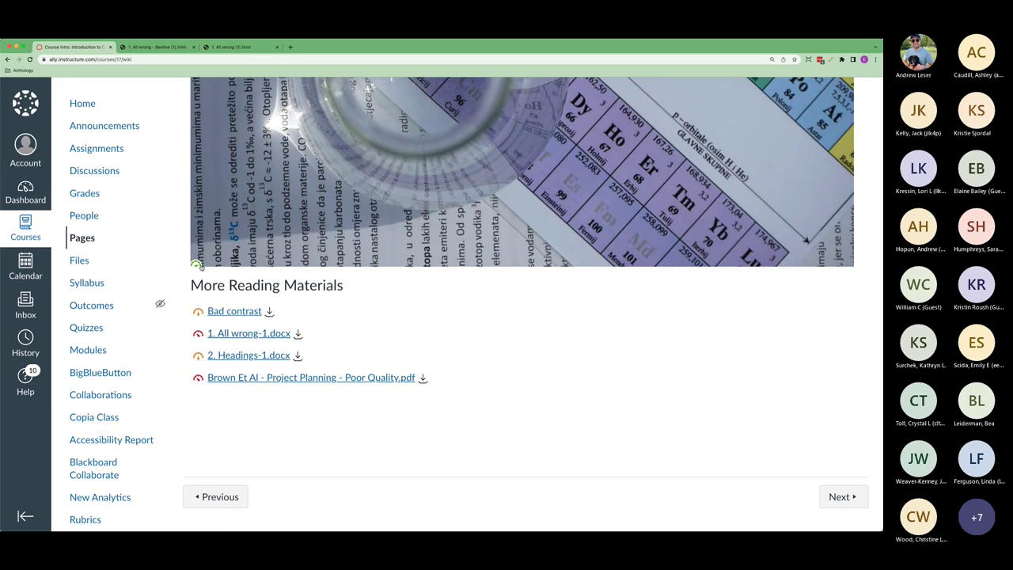
pyautogui.moveTo(201, 266)
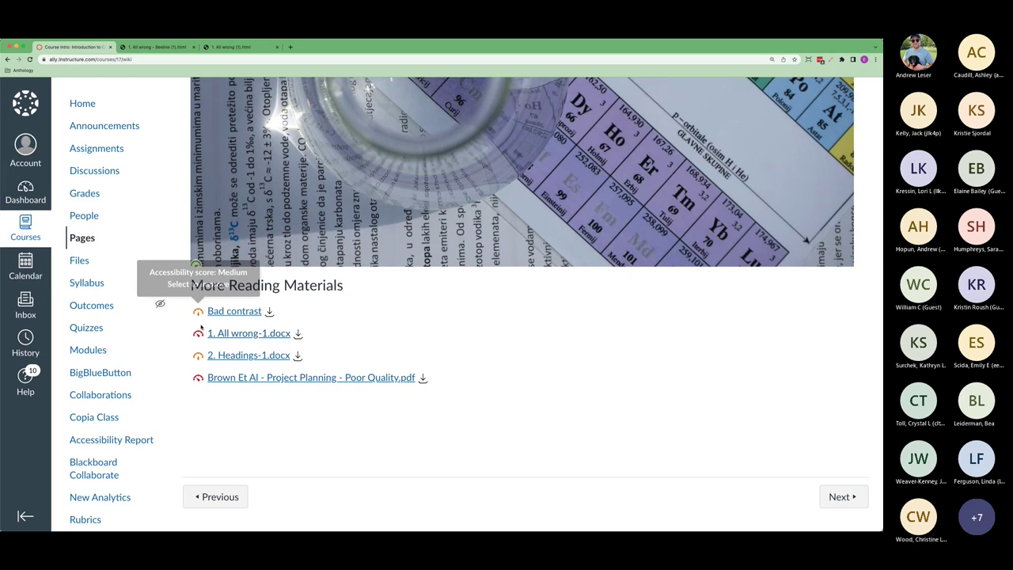
pyautogui.moveTo(199, 335)
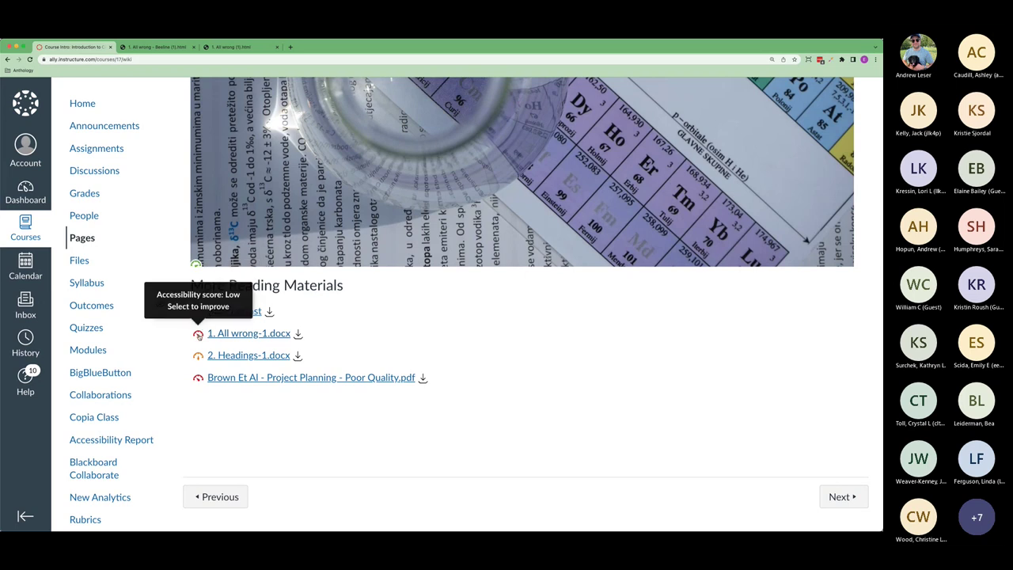
pyautogui.click(199, 335)
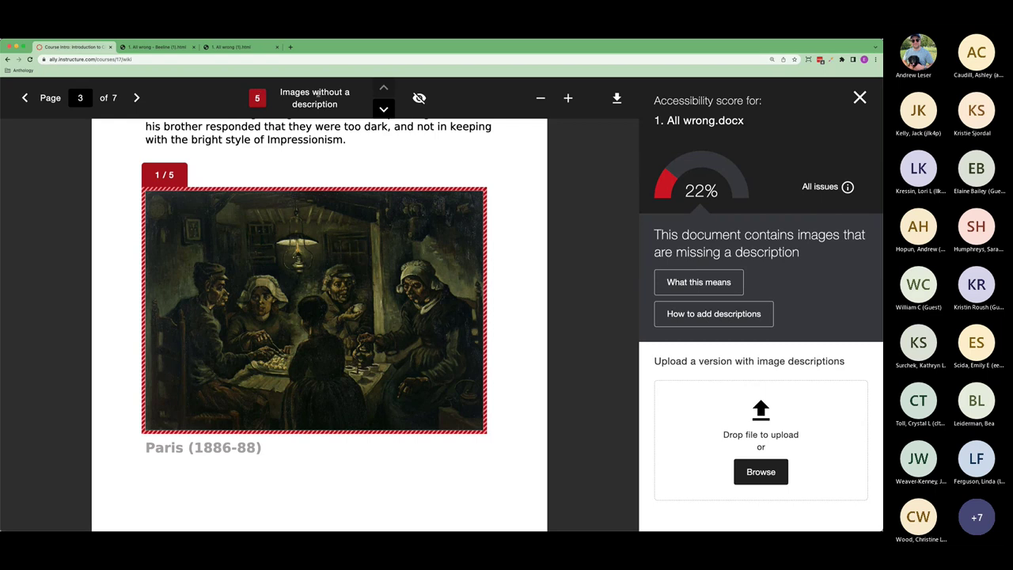
# Step to the third undescribed image, toggle the issue outlines, and open the image-description explanation.
pyautogui.click(384, 110)
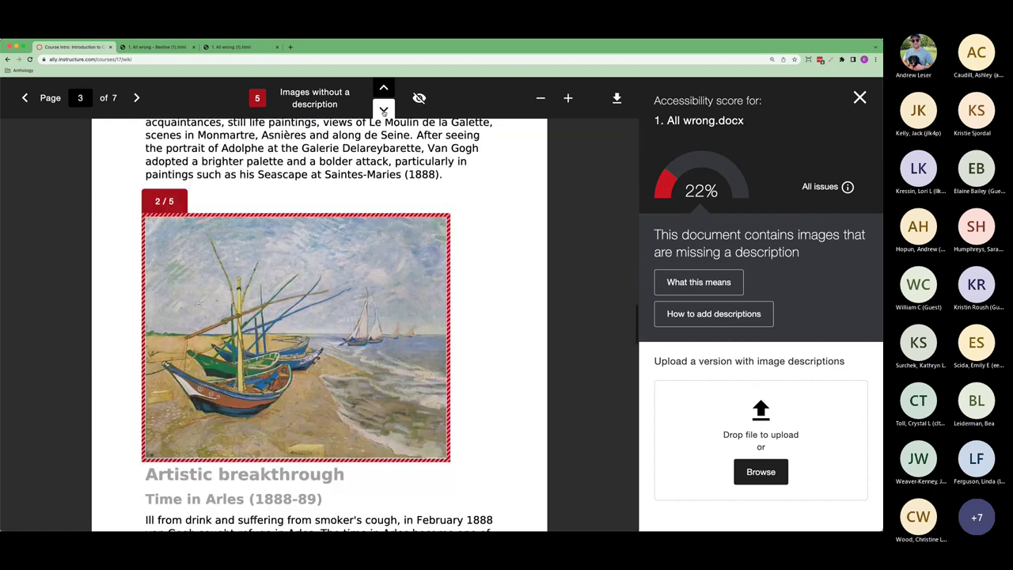
pyautogui.click(384, 110)
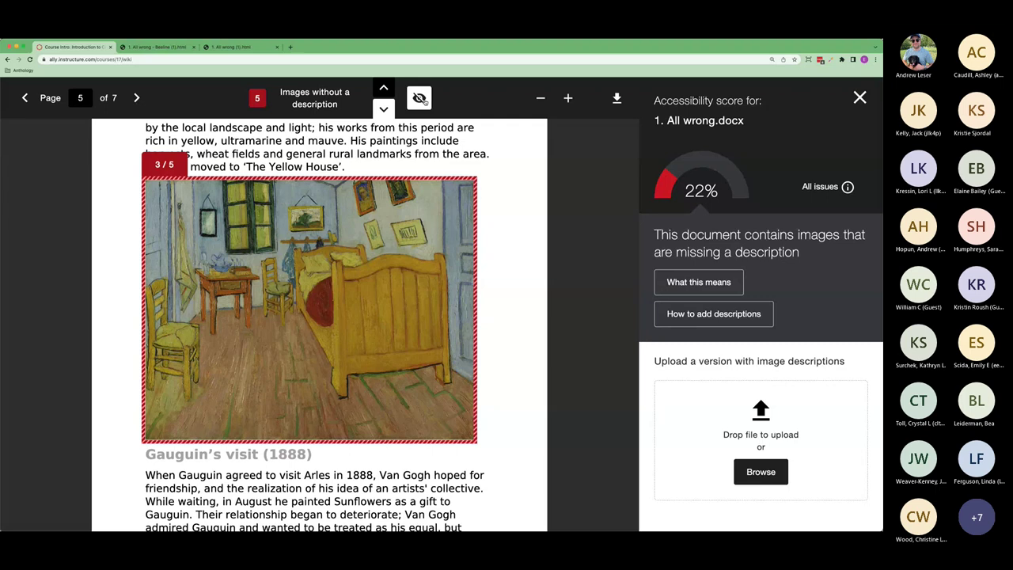
pyautogui.click(419, 97)
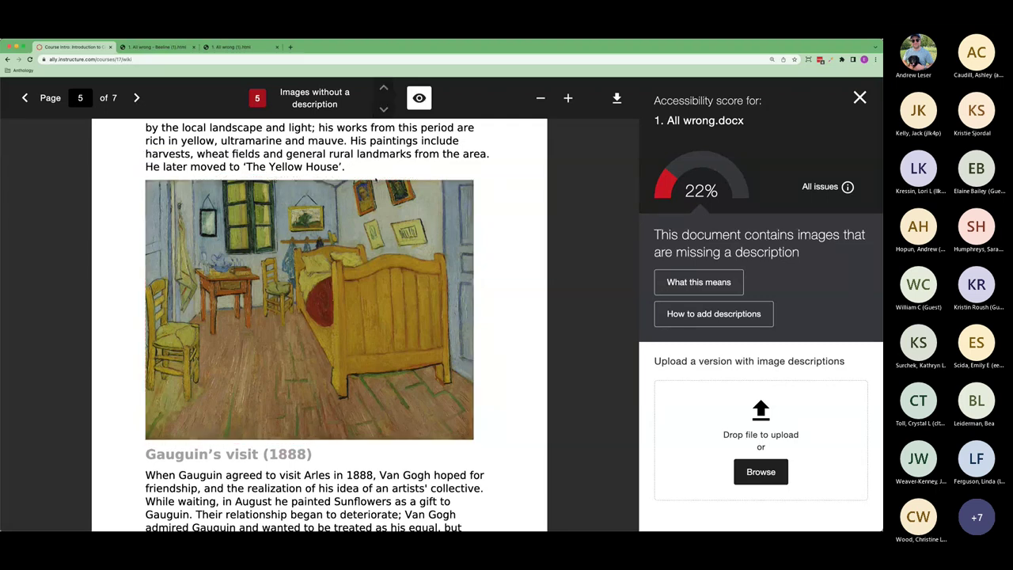
pyautogui.click(420, 99)
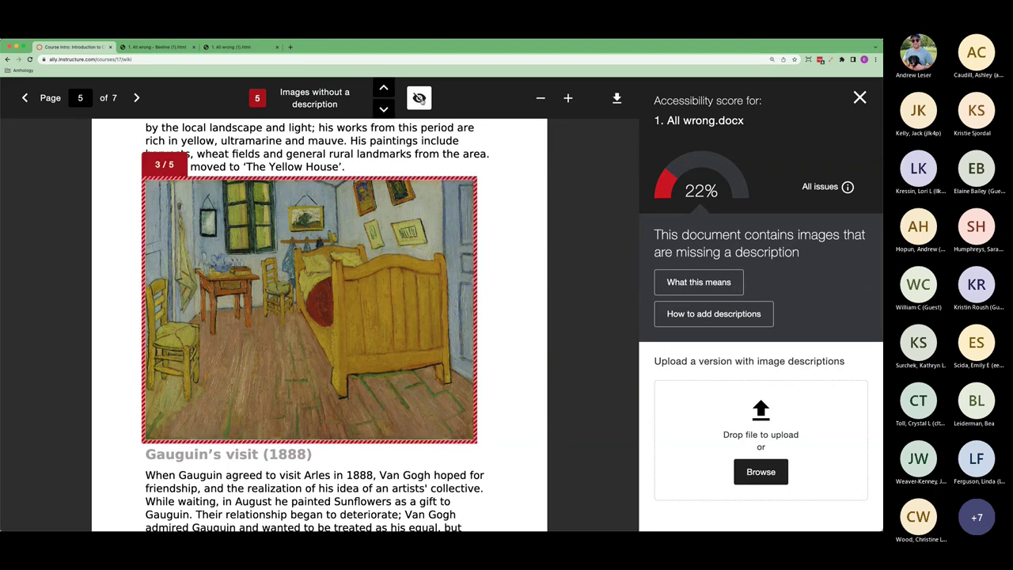
pyautogui.click(421, 99)
pyautogui.click(421, 98)
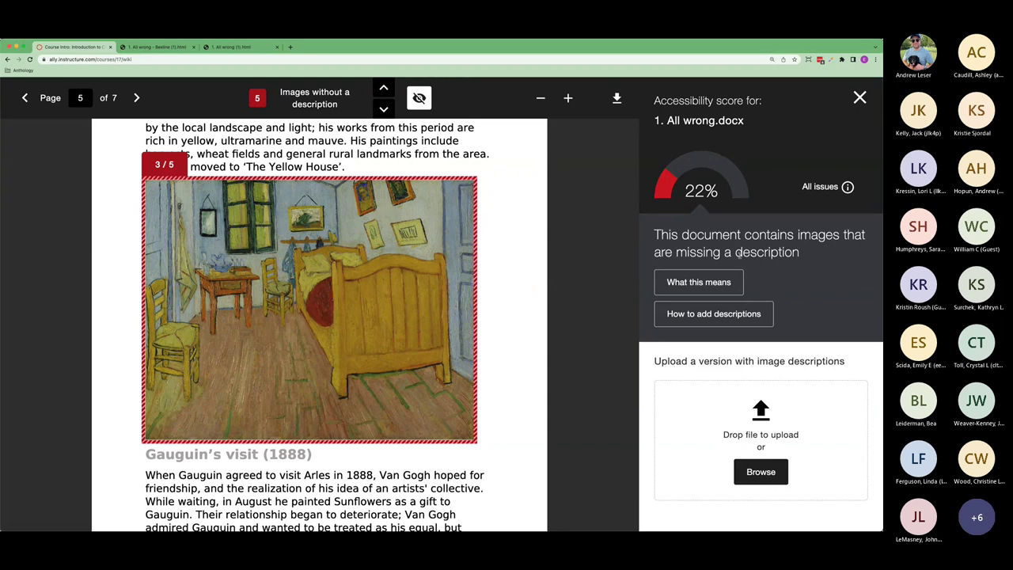
pyautogui.click(700, 282)
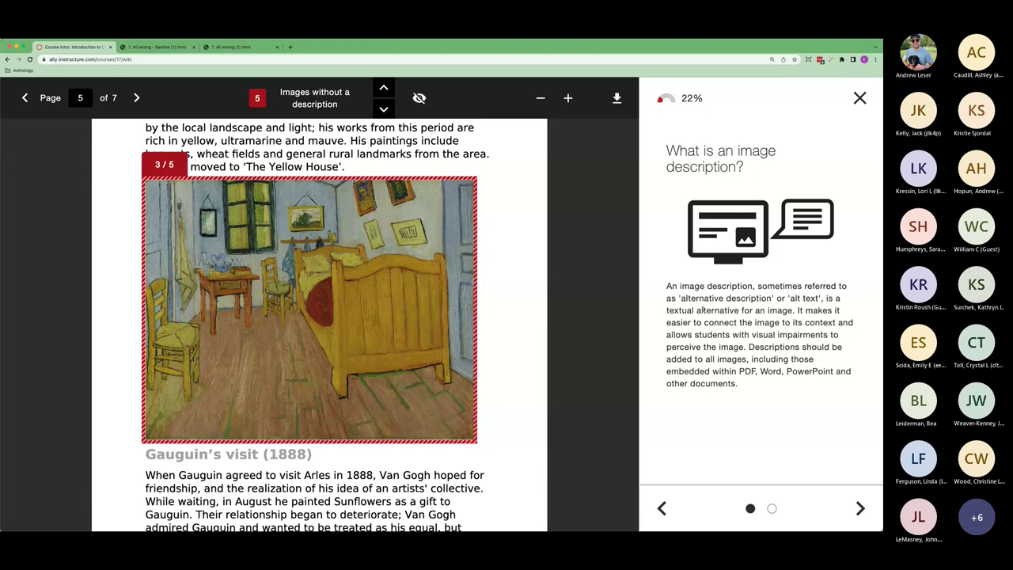
# Read 'Why use image descriptions', then close the tutorial to return to the 22% score.
pyautogui.click(860, 509)
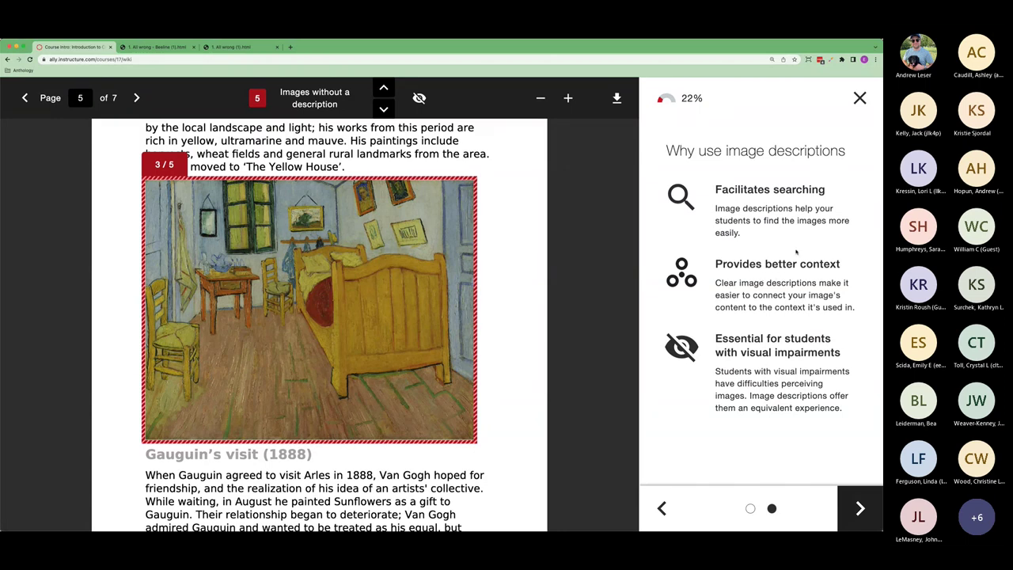
pyautogui.click(860, 97)
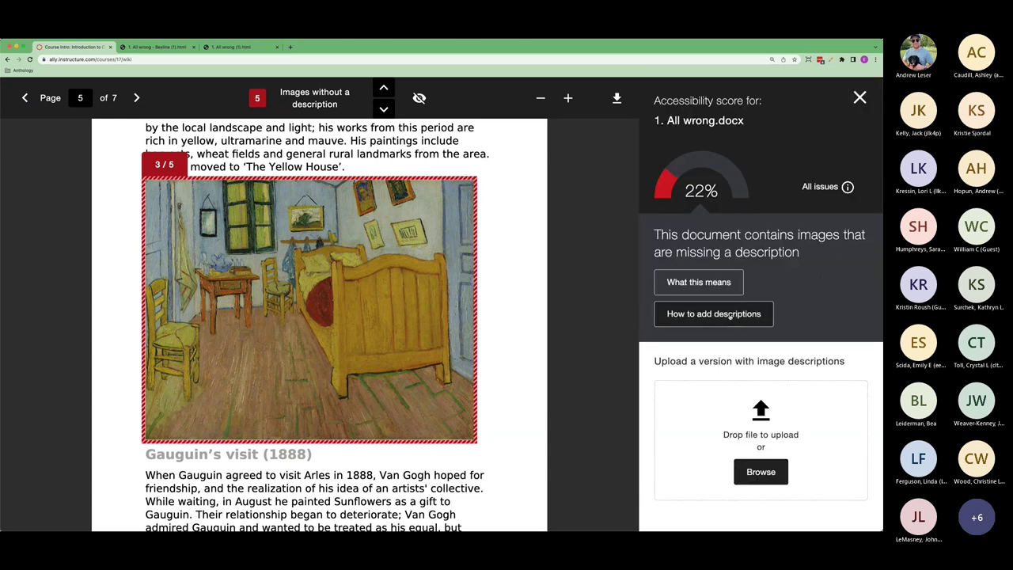
# Show the Word for Microsoft Office 365 steps for adding image descriptions and scroll through them.
pyautogui.click(730, 315)
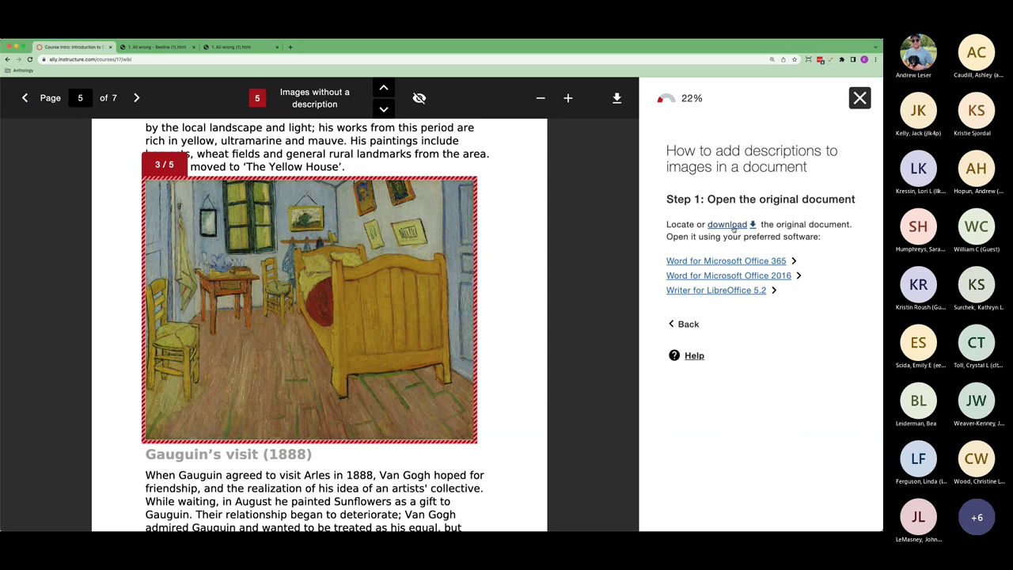
pyautogui.click(758, 262)
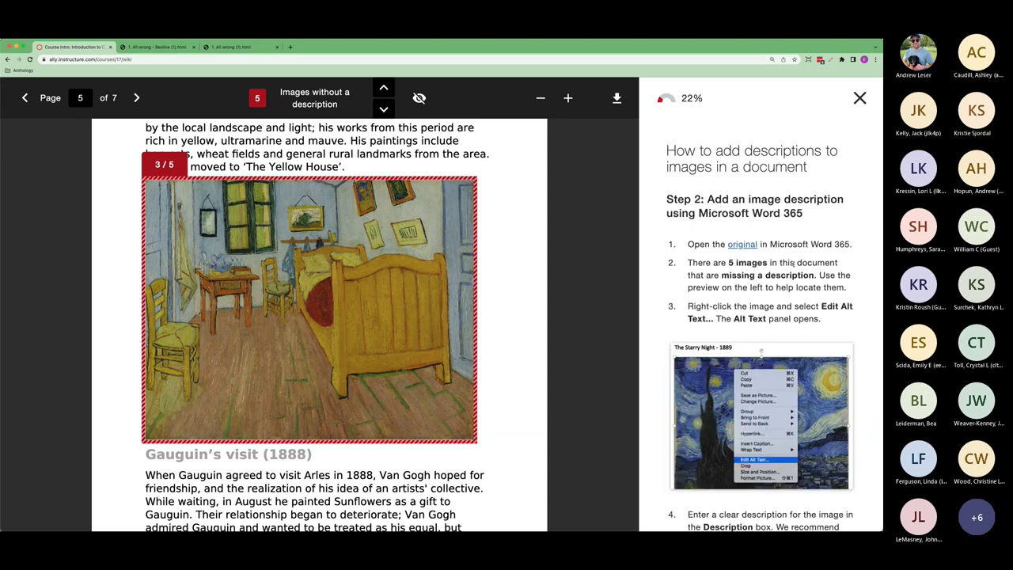
pyautogui.scroll(-5, 795, 261)
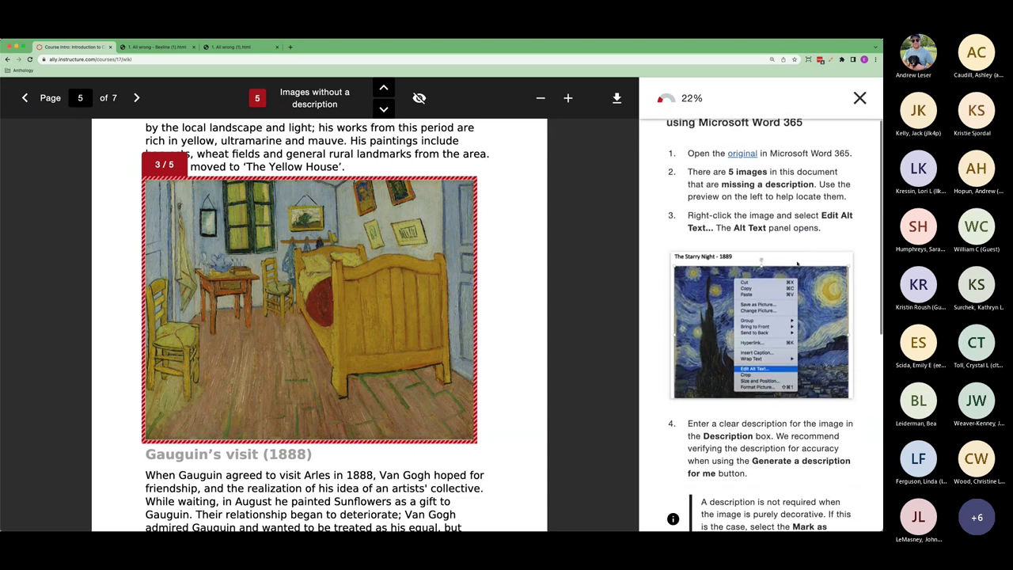
pyautogui.scroll(-4, 797, 264)
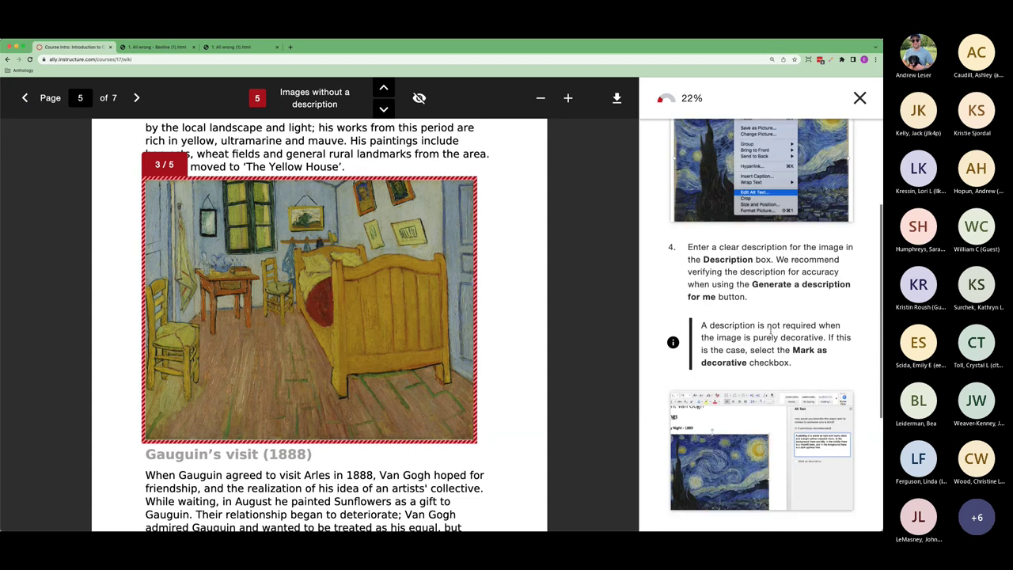
pyautogui.scroll(-3, 770, 333)
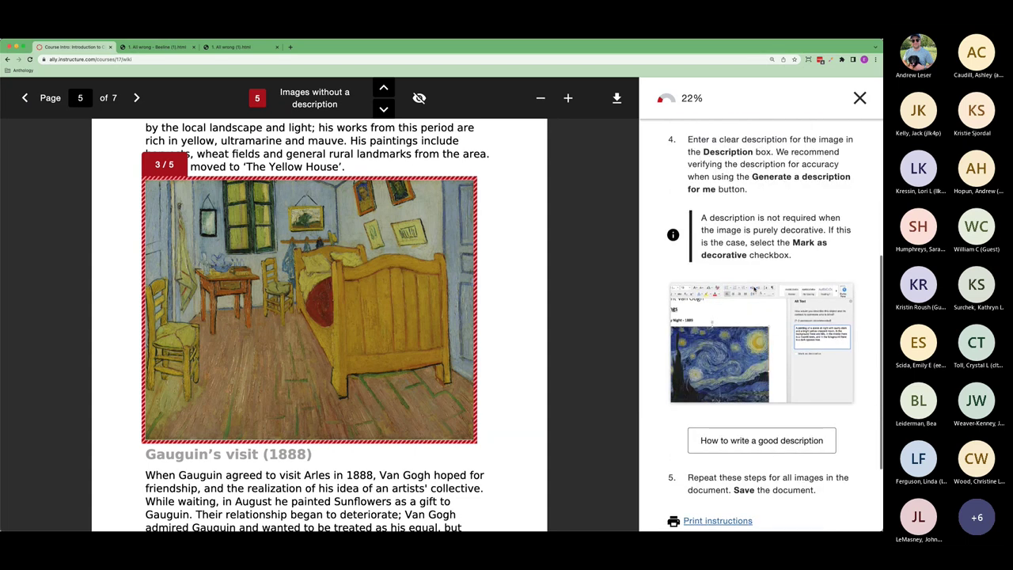
pyautogui.scroll(3, 748, 282)
pyautogui.scroll(1, 748, 282)
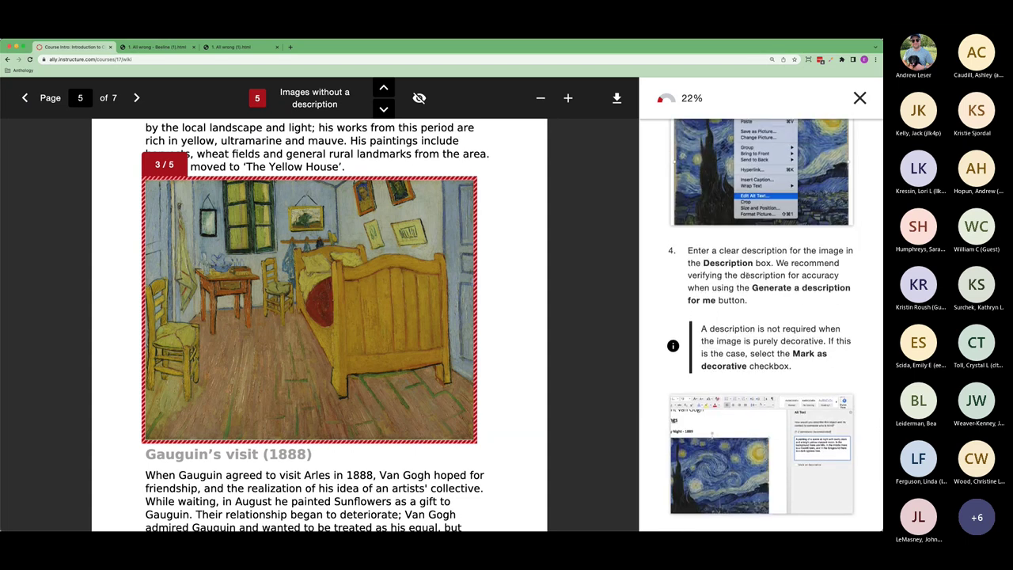
pyautogui.scroll(-3, 745, 273)
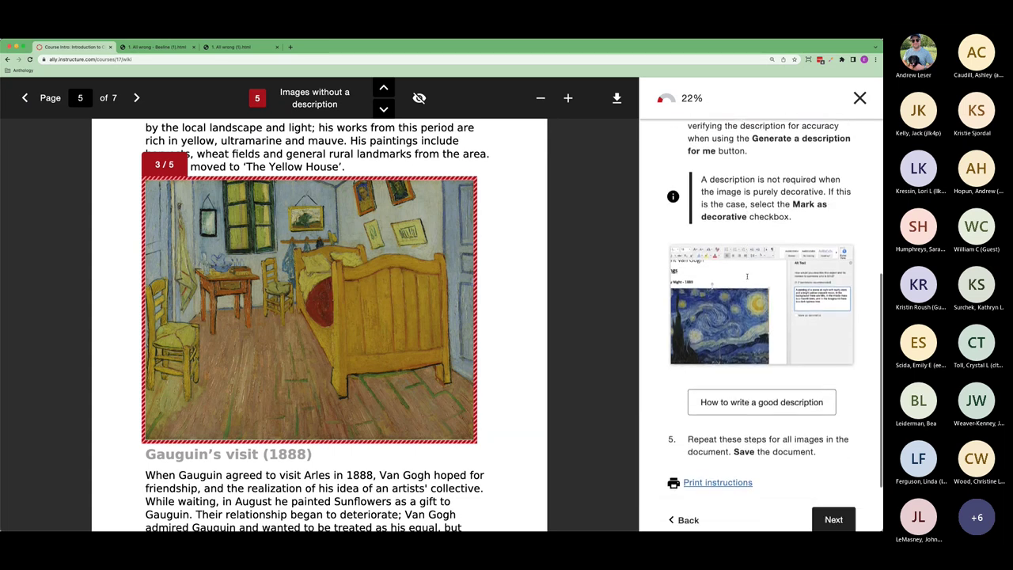
pyautogui.click(765, 389)
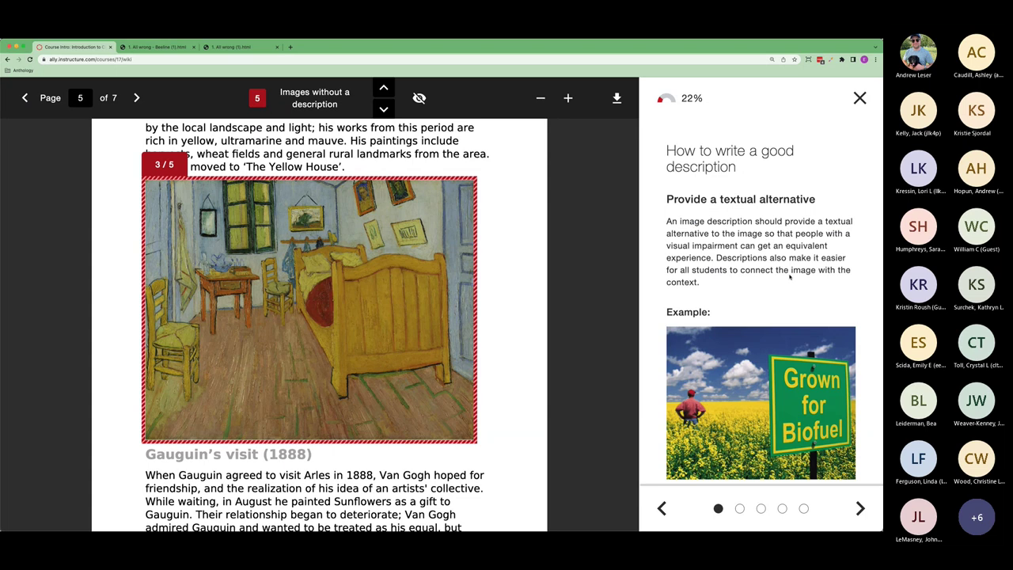
pyautogui.scroll(-2, 789, 277)
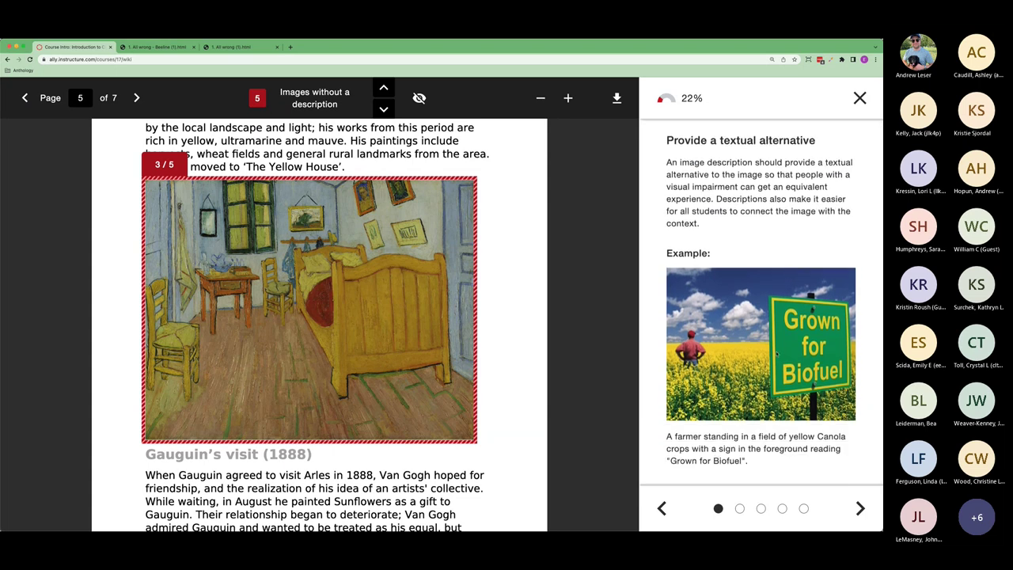
pyautogui.click(853, 508)
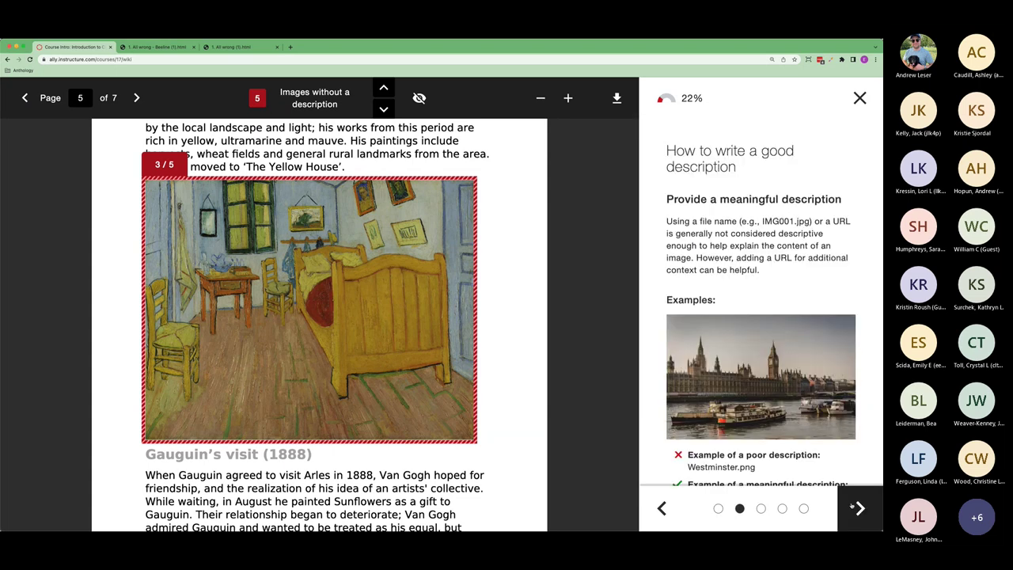
pyautogui.scroll(-5, 824, 419)
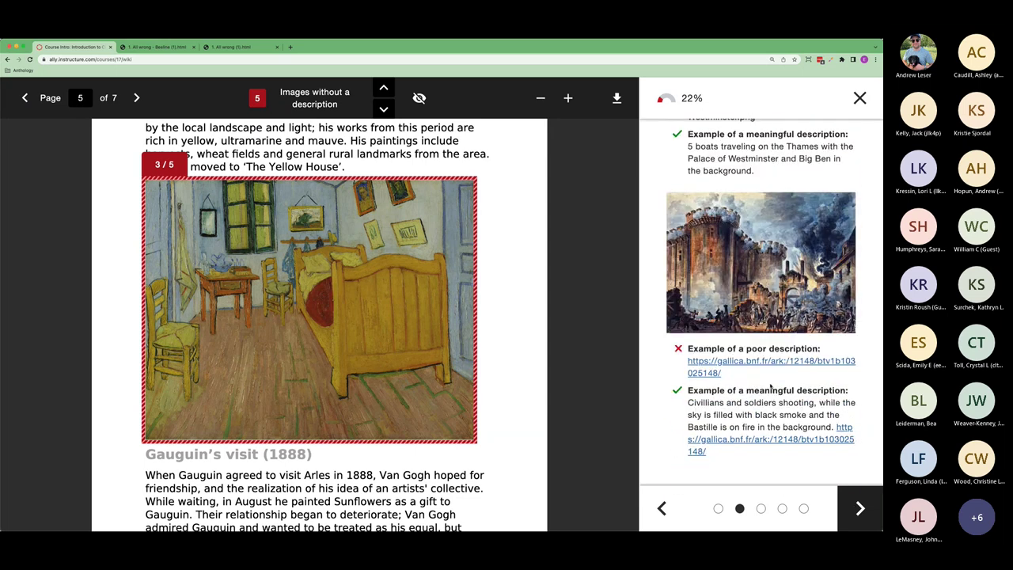
pyautogui.click(858, 506)
pyautogui.scroll(-3, 777, 336)
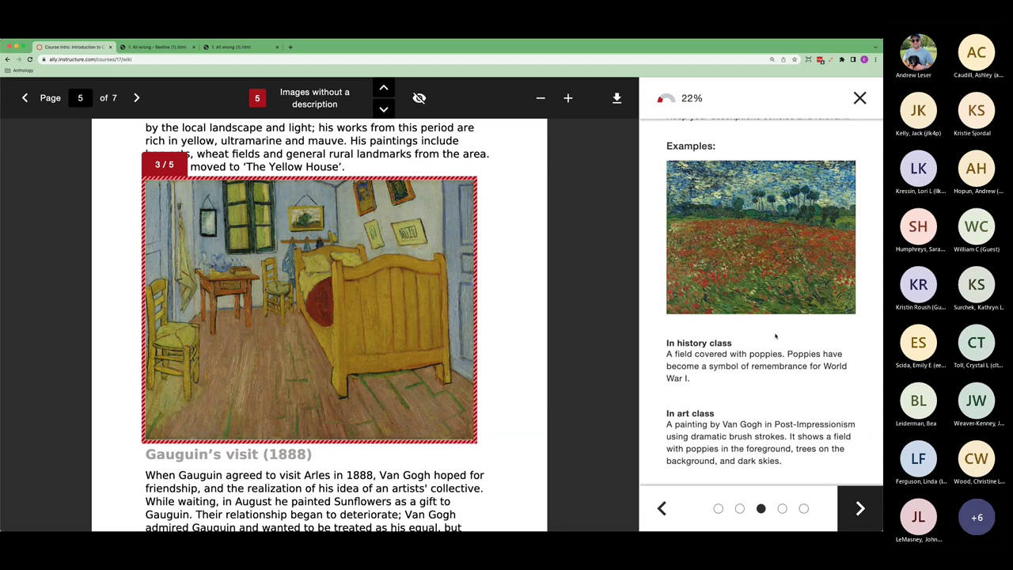
pyautogui.click(860, 509)
pyautogui.scroll(-3, 782, 326)
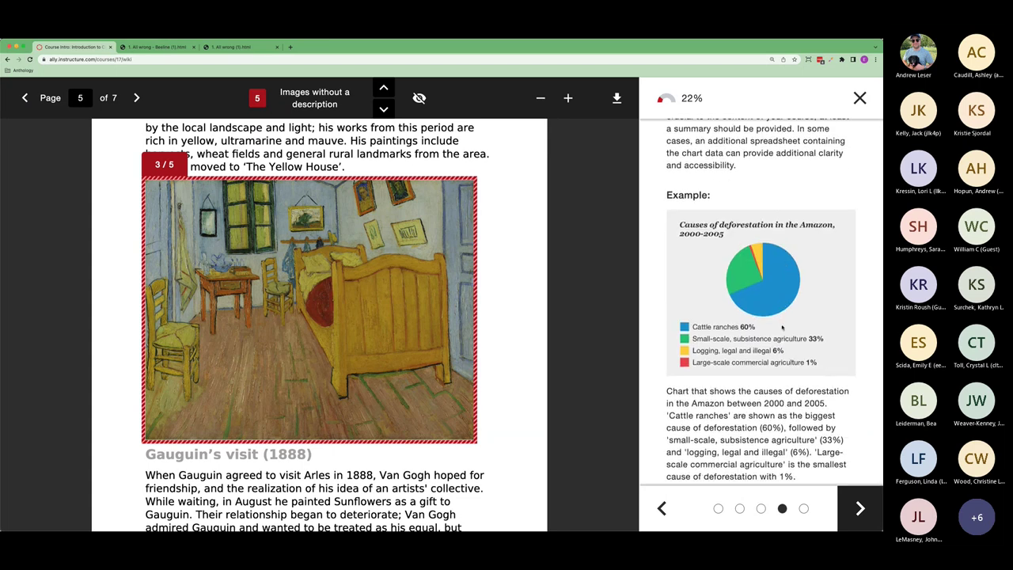
pyautogui.scroll(-1, 733, 402)
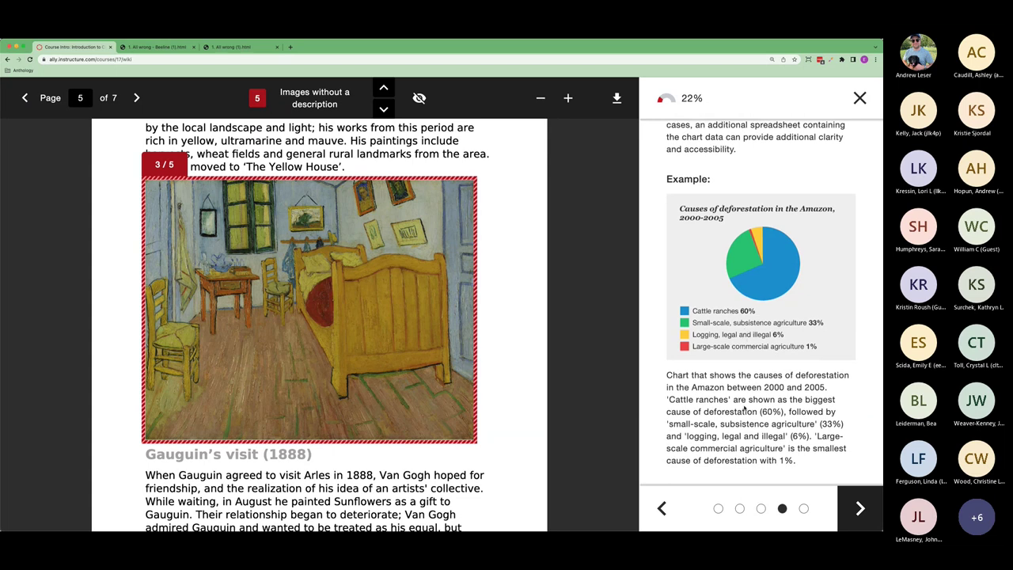
pyautogui.click(861, 509)
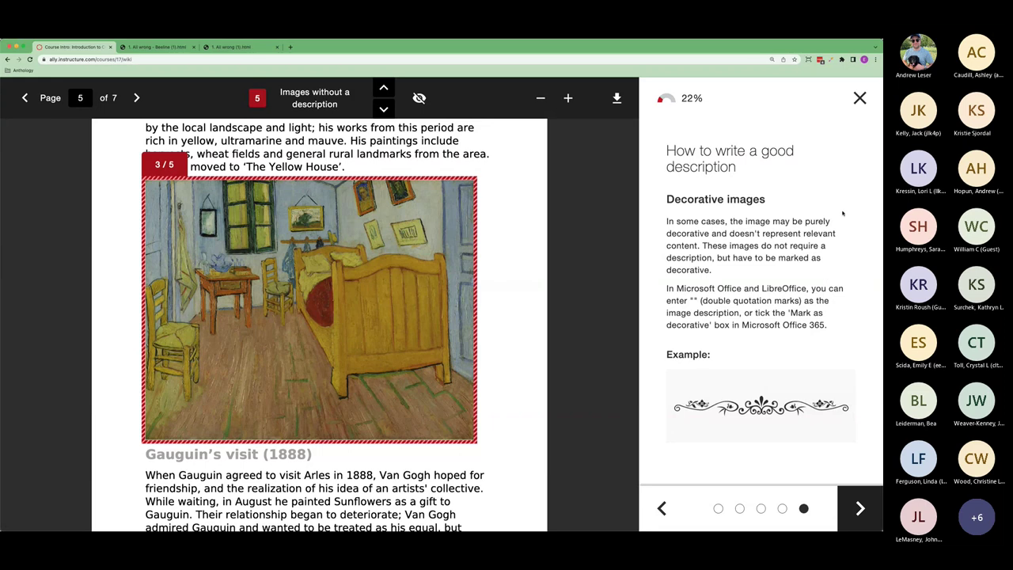
pyautogui.press('Right')
pyautogui.scroll(-1, 839, 215)
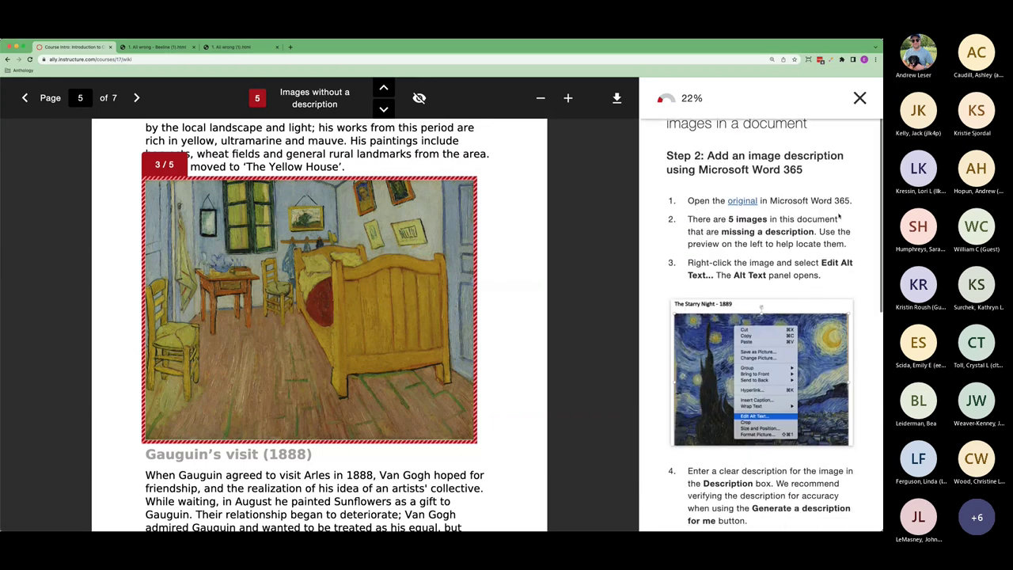
pyautogui.scroll(-6, 840, 216)
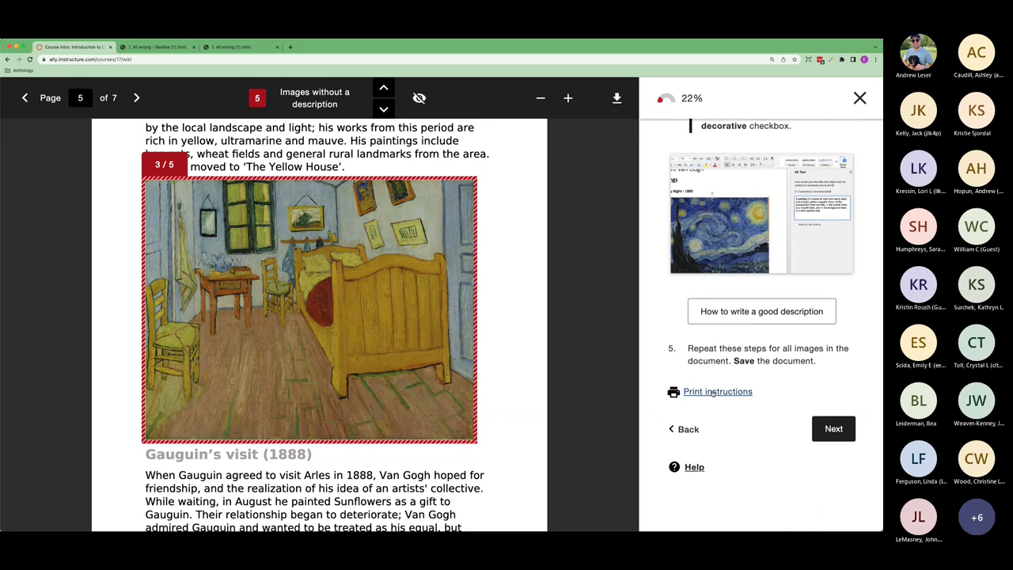
pyautogui.click(694, 467)
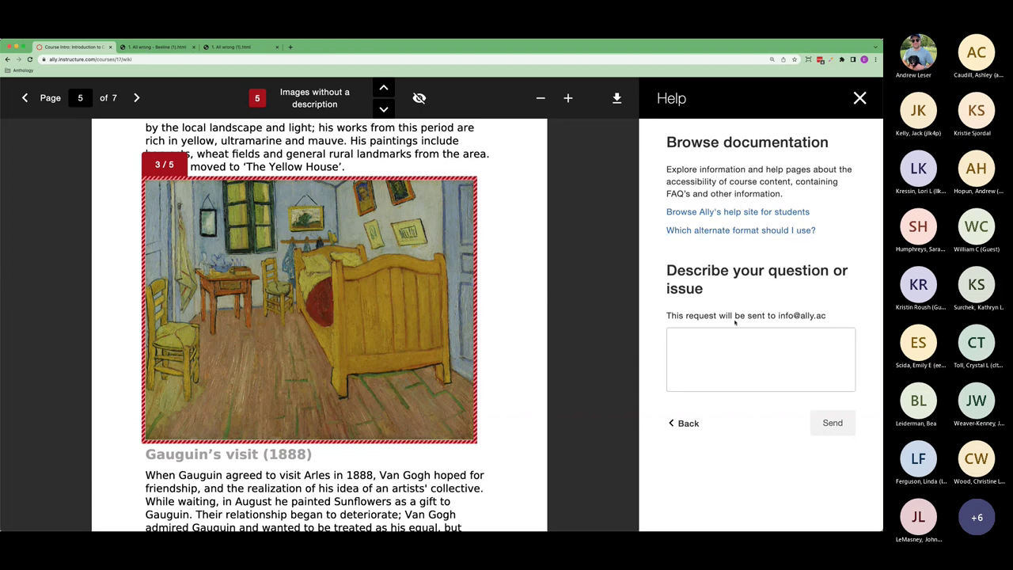
pyautogui.click(688, 423)
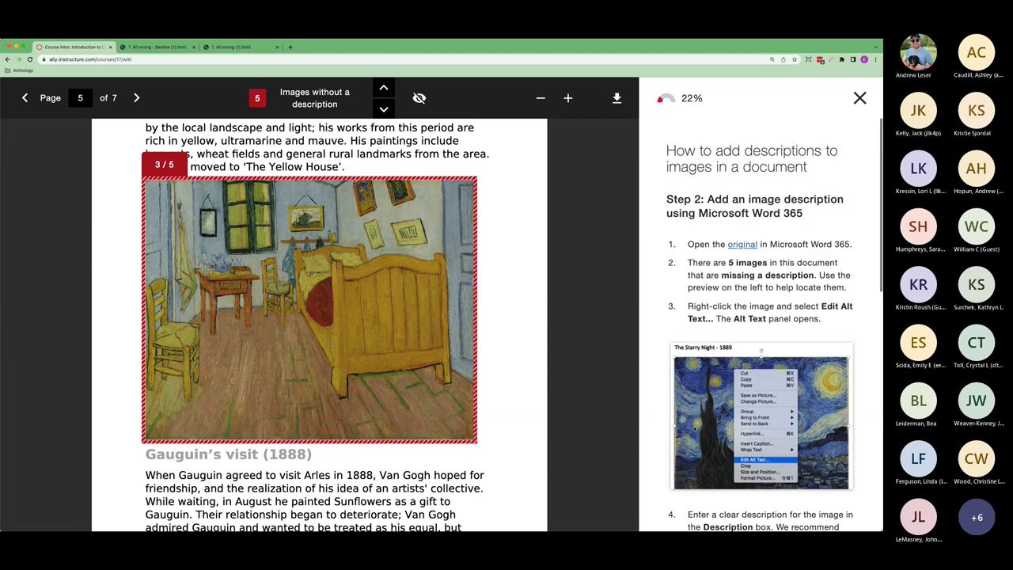
pyautogui.click(859, 99)
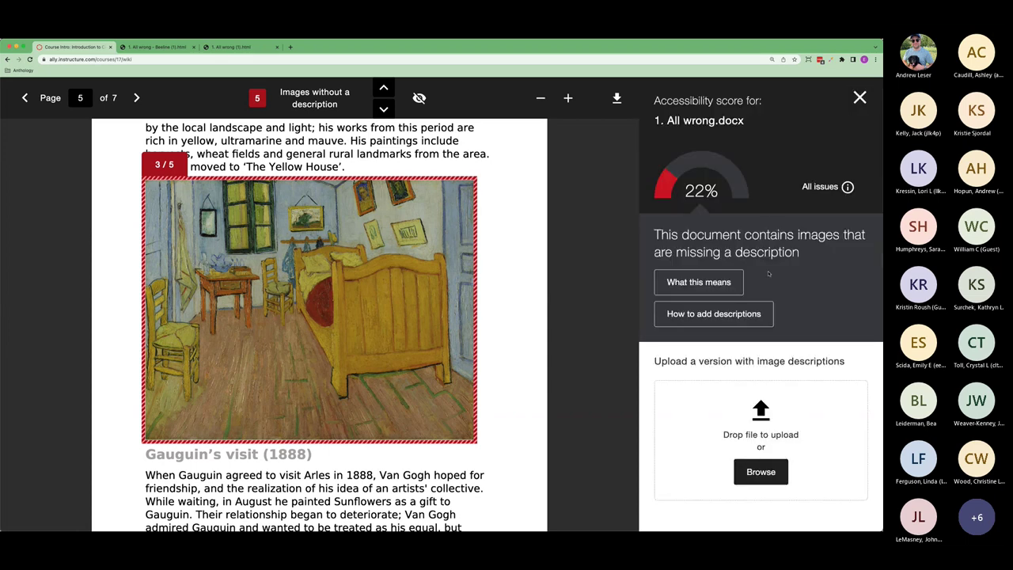
# Open the insufficient-contrast issue with its 15 flagged fragments, then return to the full issue list.
pyautogui.click(806, 186)
pyautogui.scroll(-2, 797, 310)
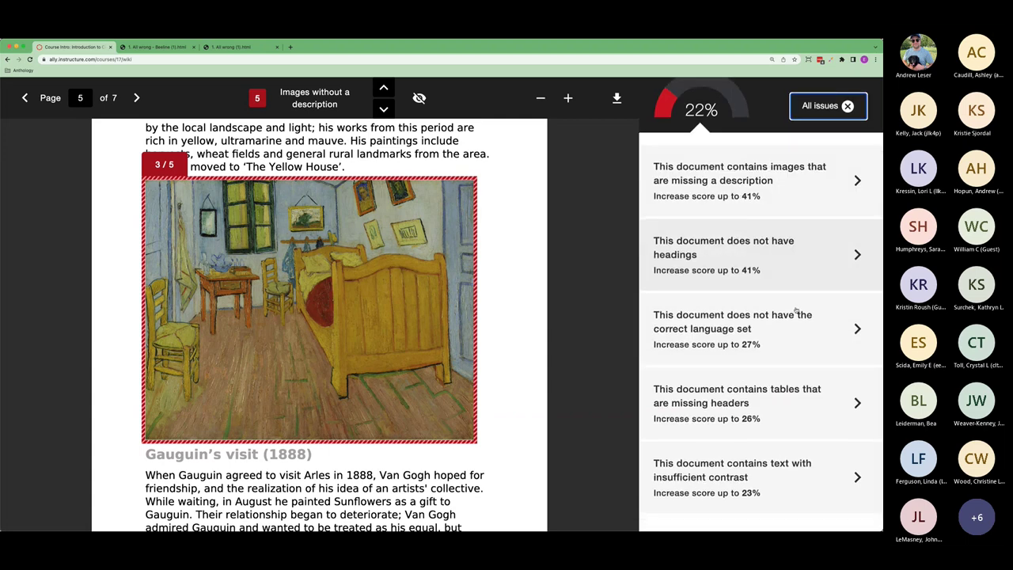
pyautogui.click(726, 477)
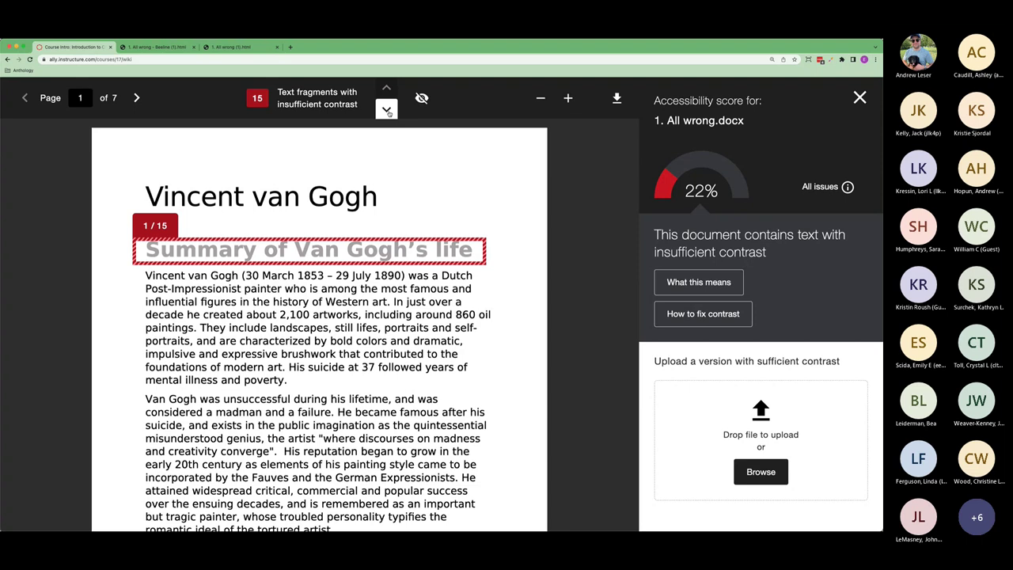
pyautogui.click(824, 187)
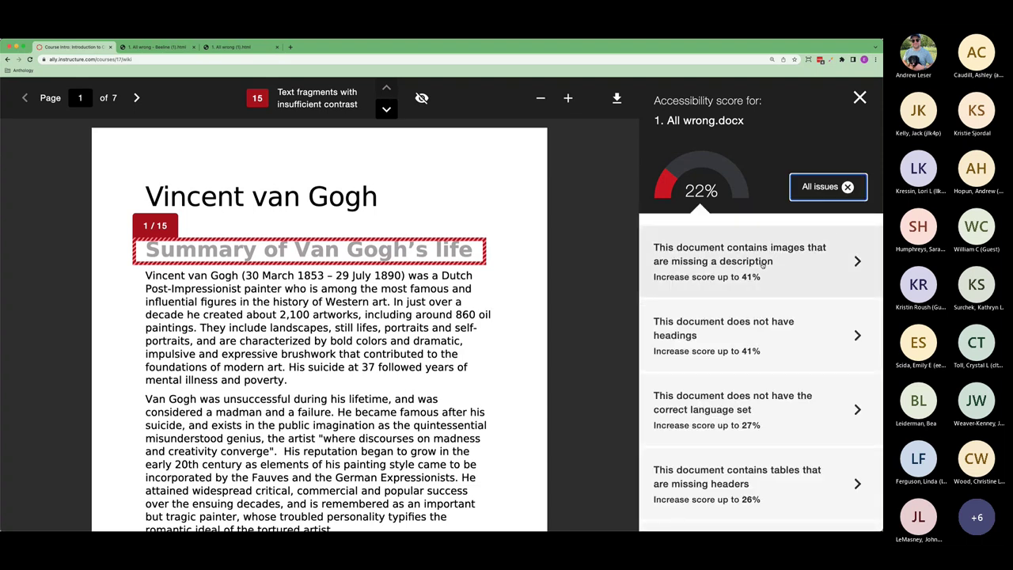
# Open the images-missing-description issue and view the Word 365 steps for adding descriptions.
pyautogui.click(761, 261)
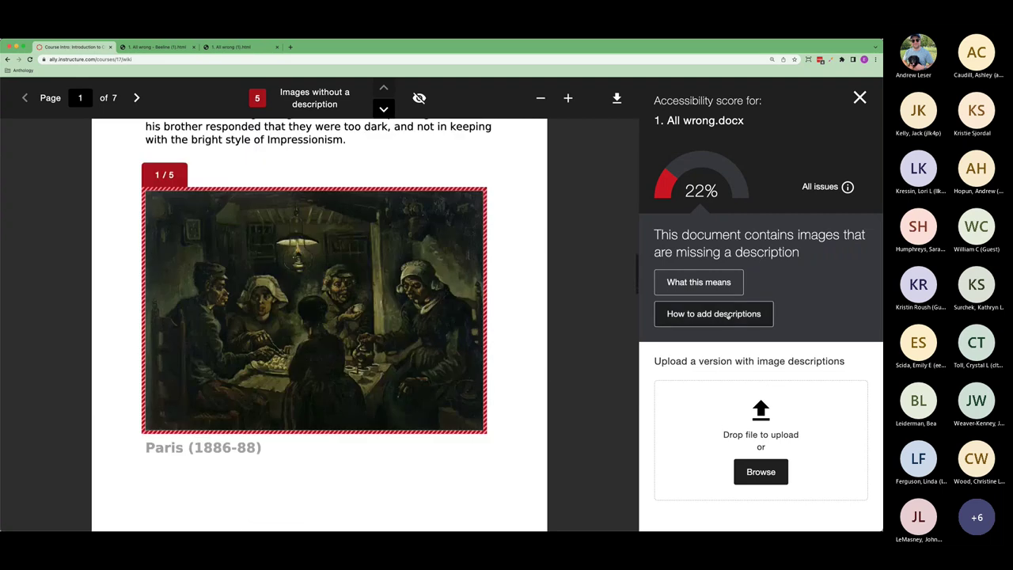
pyautogui.click(724, 314)
pyautogui.click(732, 262)
pyautogui.scroll(-5, 742, 396)
pyautogui.scroll(-2, 741, 395)
# Read the tips on writing a good description, close the guide, and list all issues.
pyautogui.click(756, 313)
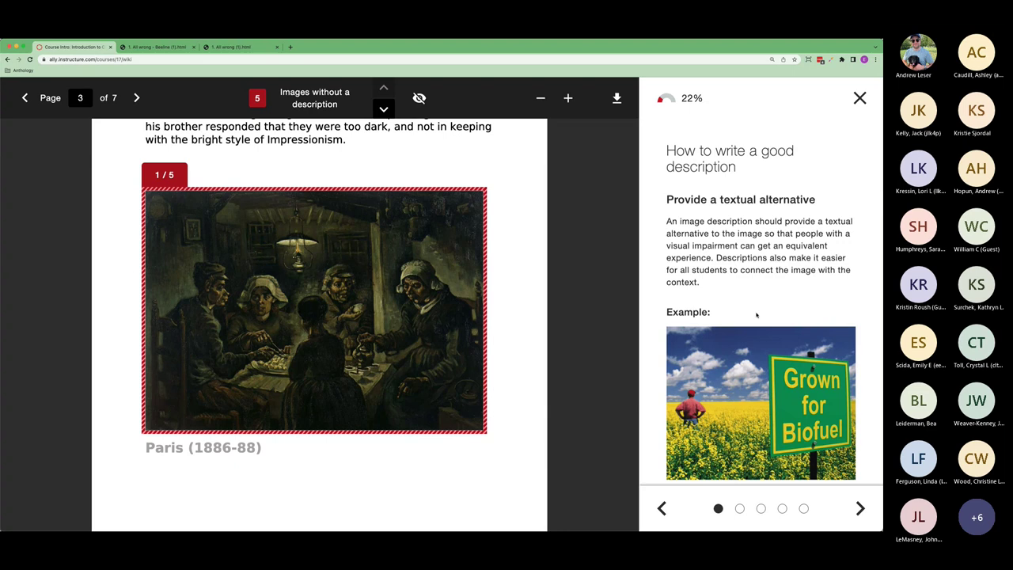
pyautogui.scroll(-1, 783, 396)
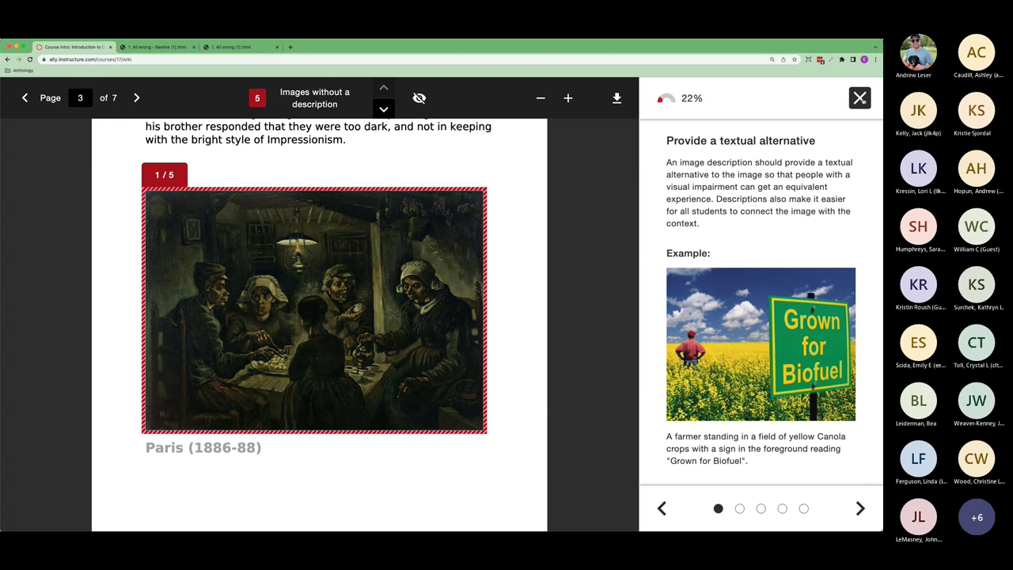
pyautogui.click(860, 97)
pyautogui.click(859, 97)
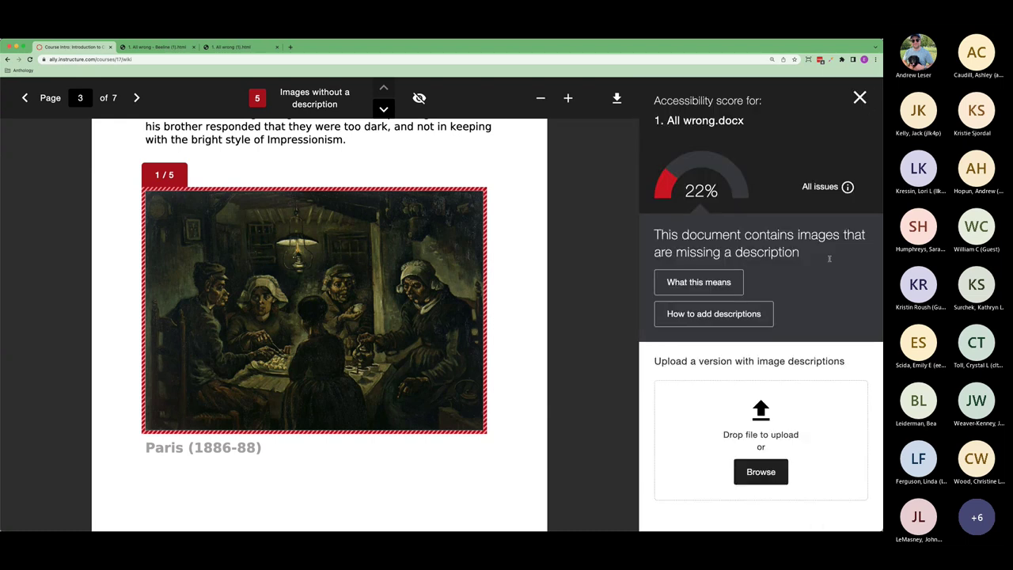
pyautogui.click(827, 186)
# Open the insufficient-contrast issue, step to the third flagged fragment, and show What this means.
pyautogui.scroll(-2, 792, 323)
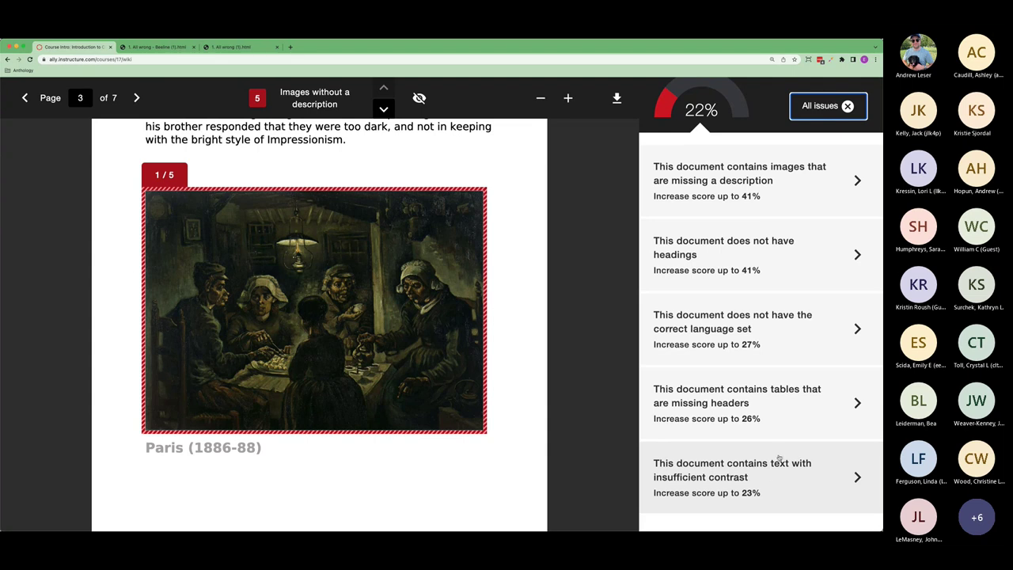
pyautogui.click(765, 476)
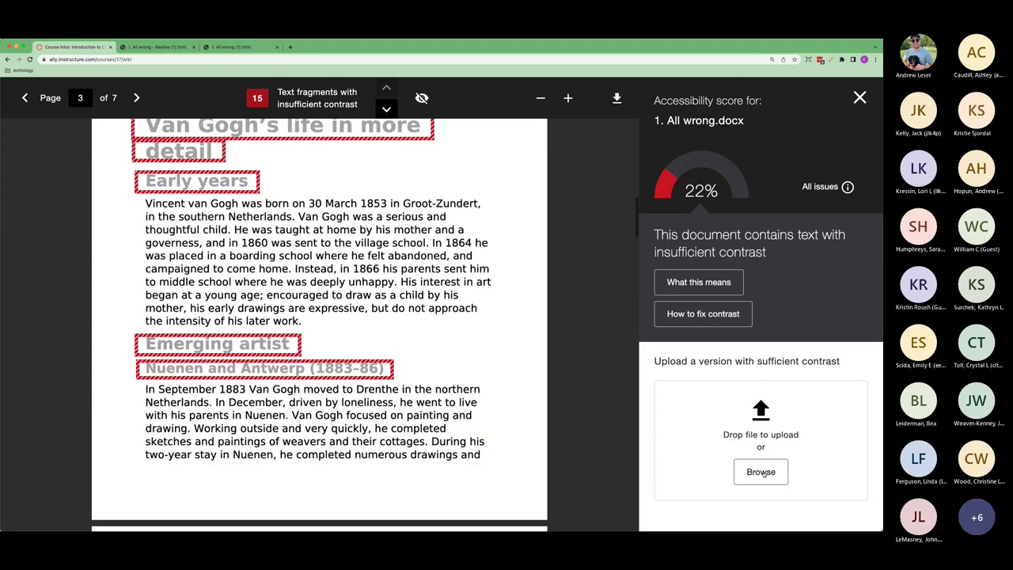
pyautogui.click(387, 110)
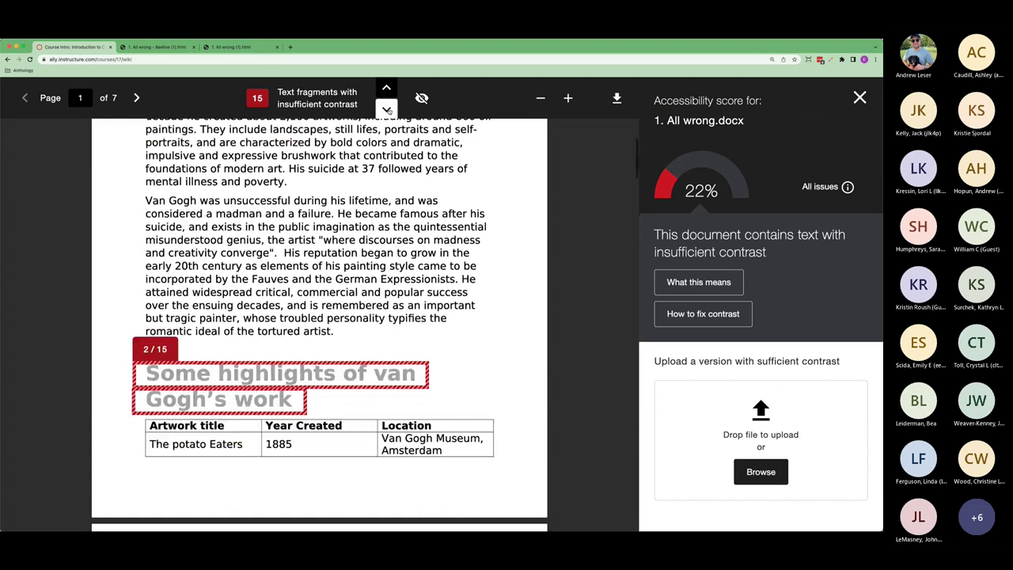
pyautogui.click(421, 98)
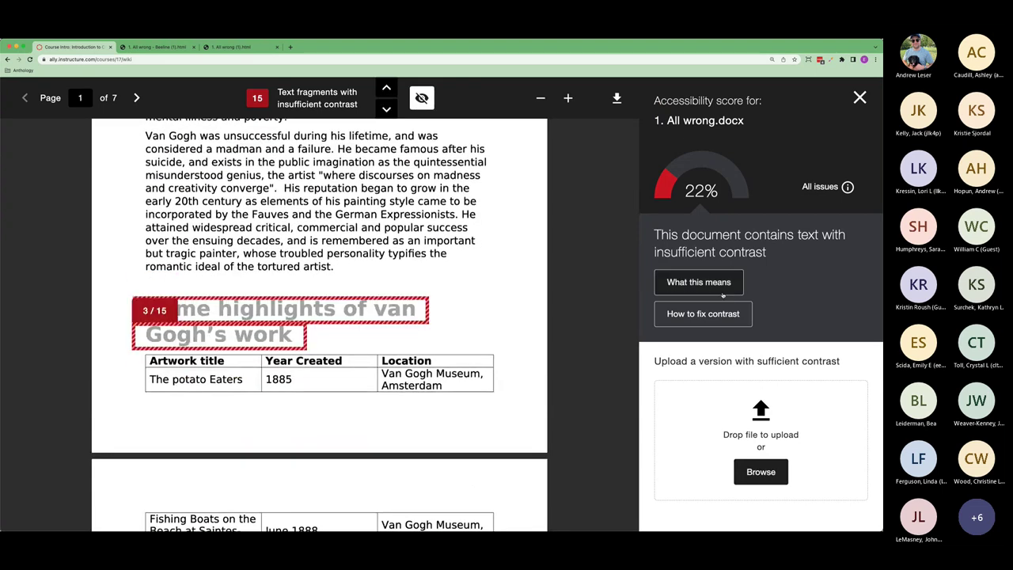
pyautogui.click(699, 283)
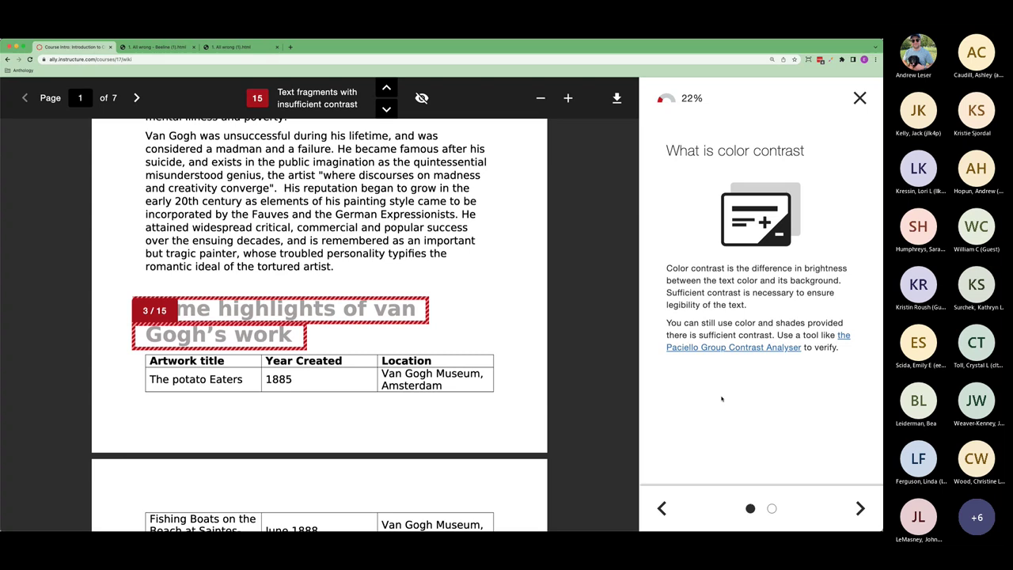
# View 'Why use sufficient contrast', close the explanation, and bring up Step 1 of fixing contrast.
pyautogui.click(860, 507)
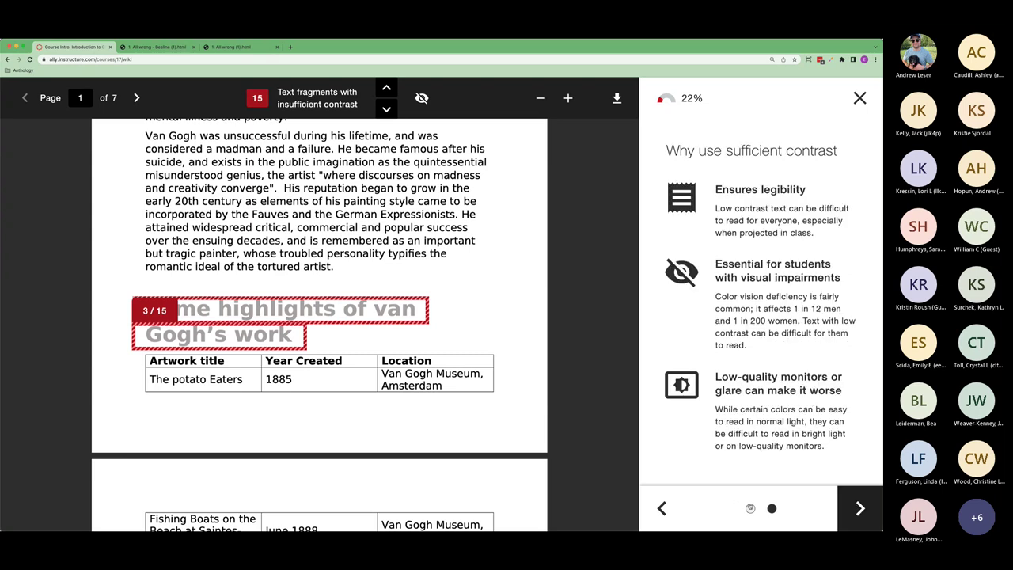
pyautogui.click(750, 508)
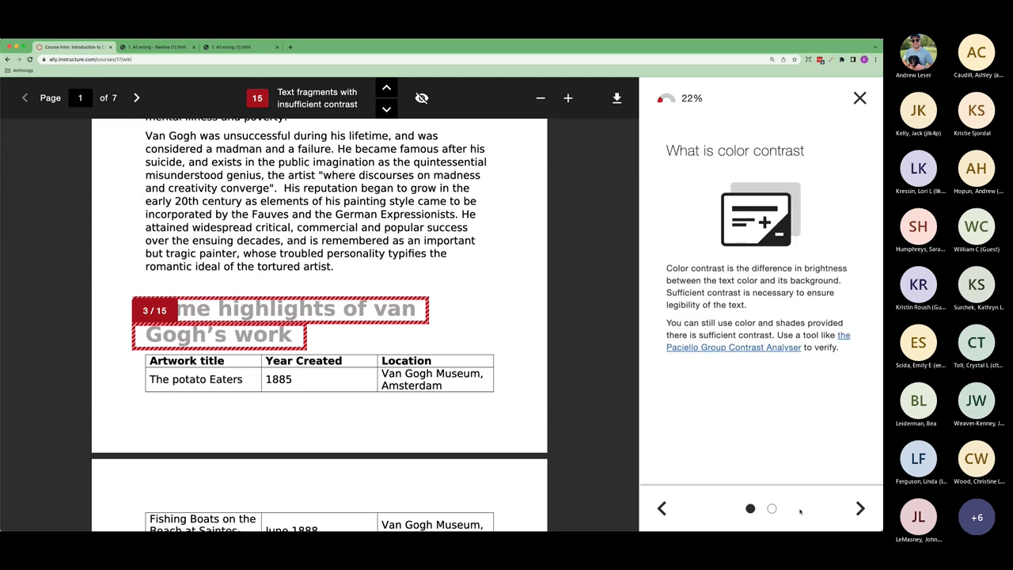
pyautogui.click(772, 509)
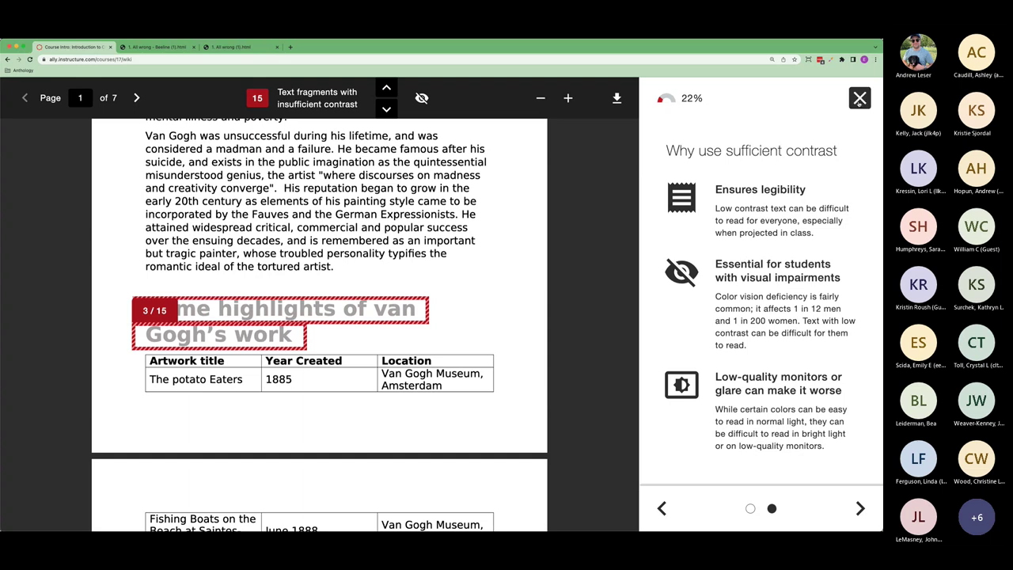
pyautogui.click(860, 99)
pyautogui.click(708, 315)
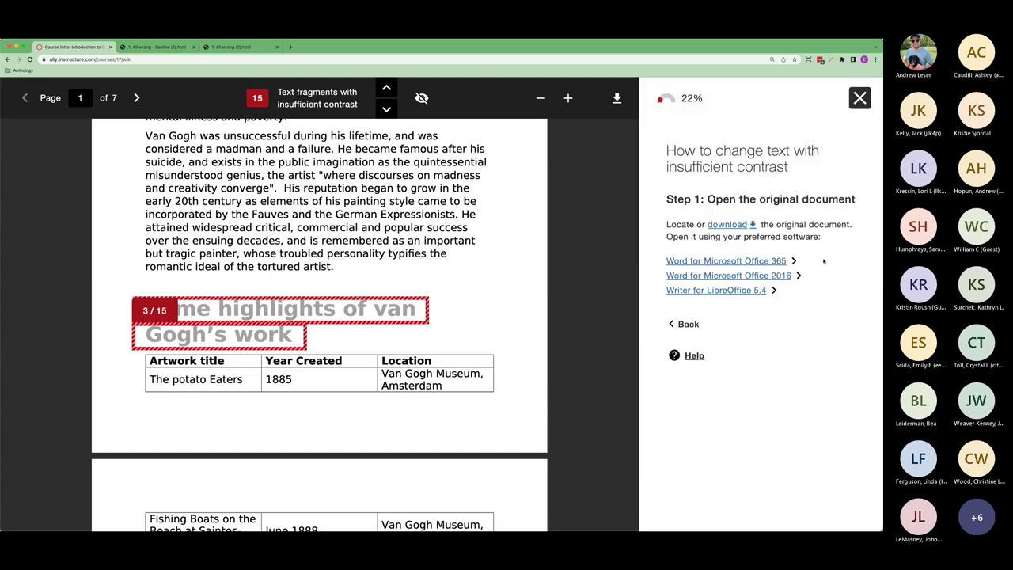
# Review the Word for Microsoft Office 365 steps for fixing insufficient contrast.
pyautogui.click(742, 262)
pyautogui.scroll(-5, 803, 267)
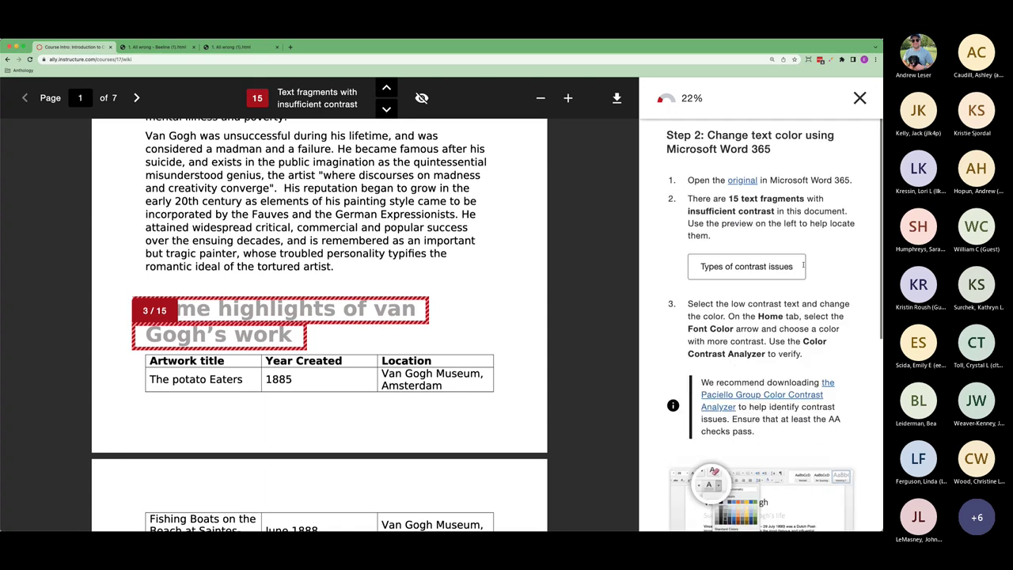
pyautogui.scroll(-3, 804, 266)
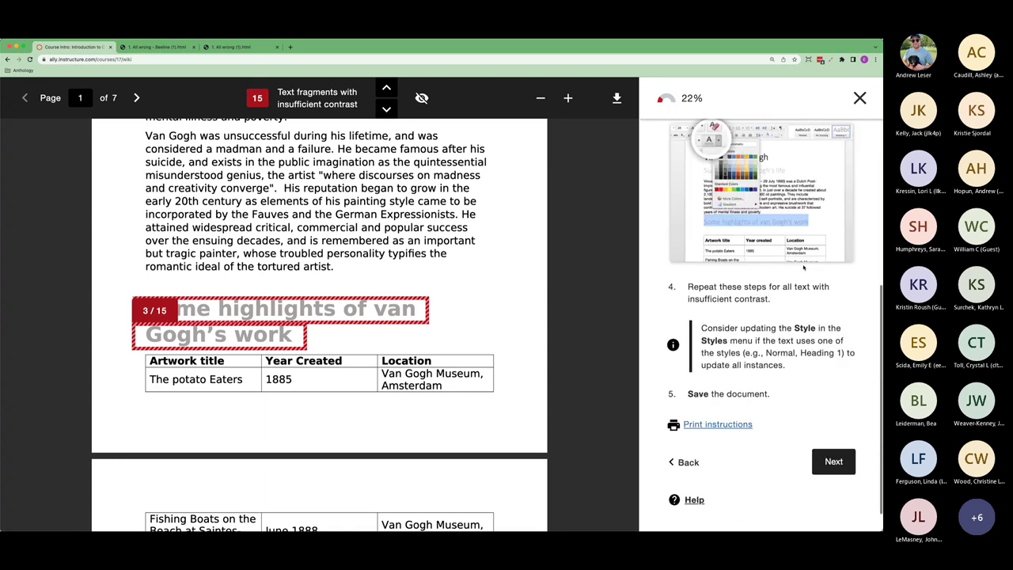
pyautogui.scroll(6, 803, 267)
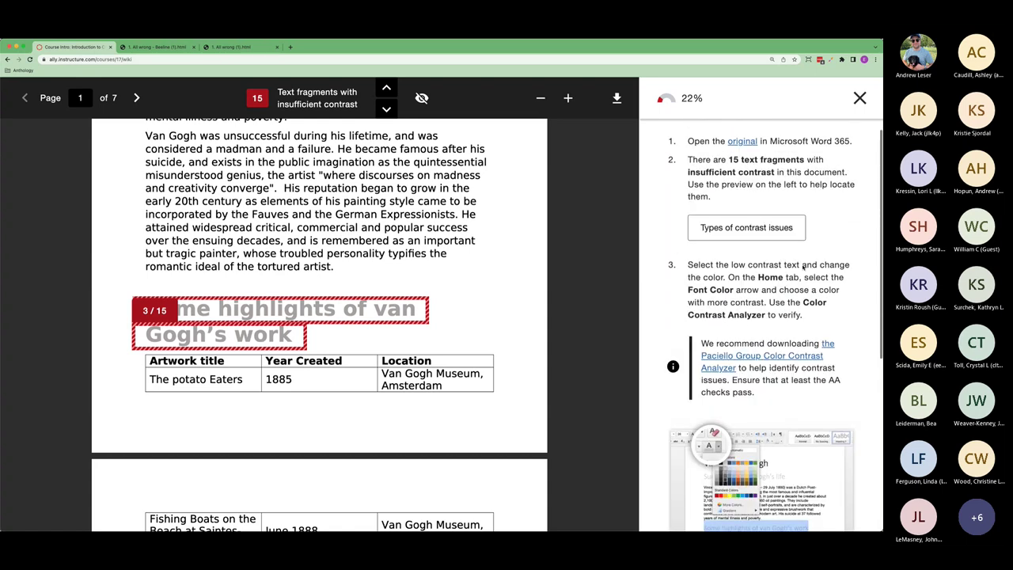
# Page through contrast issue types, colour combinations and thin fonts, then return to the 22% score overview.
pyautogui.click(751, 268)
pyautogui.scroll(-5, 838, 269)
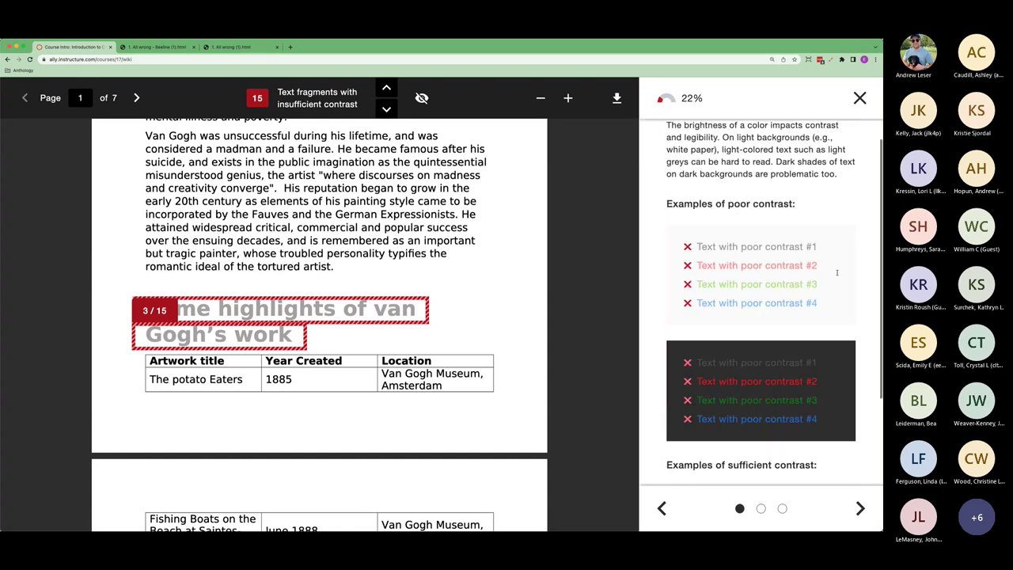
pyautogui.scroll(1, 836, 272)
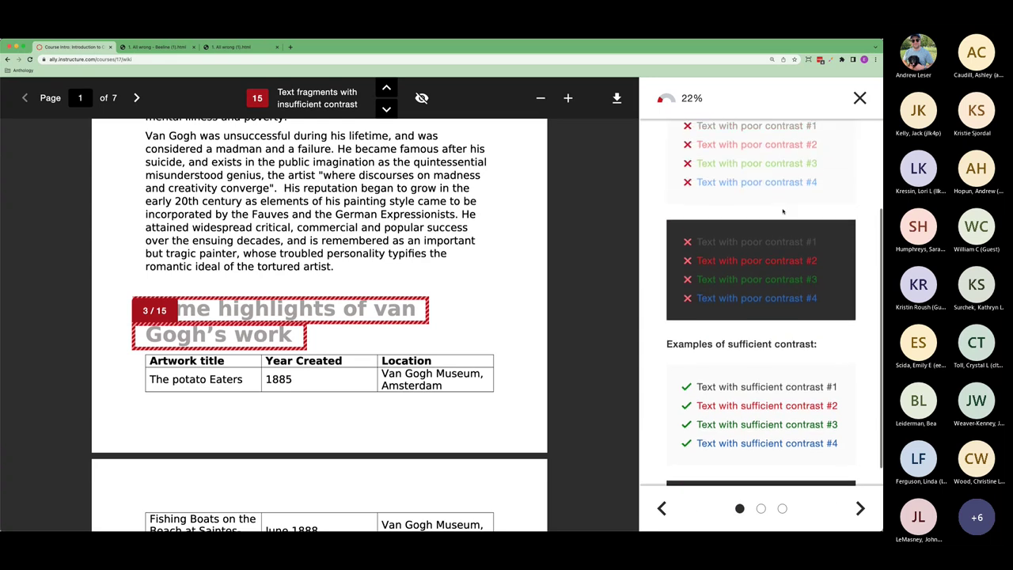
pyautogui.scroll(-1, 754, 308)
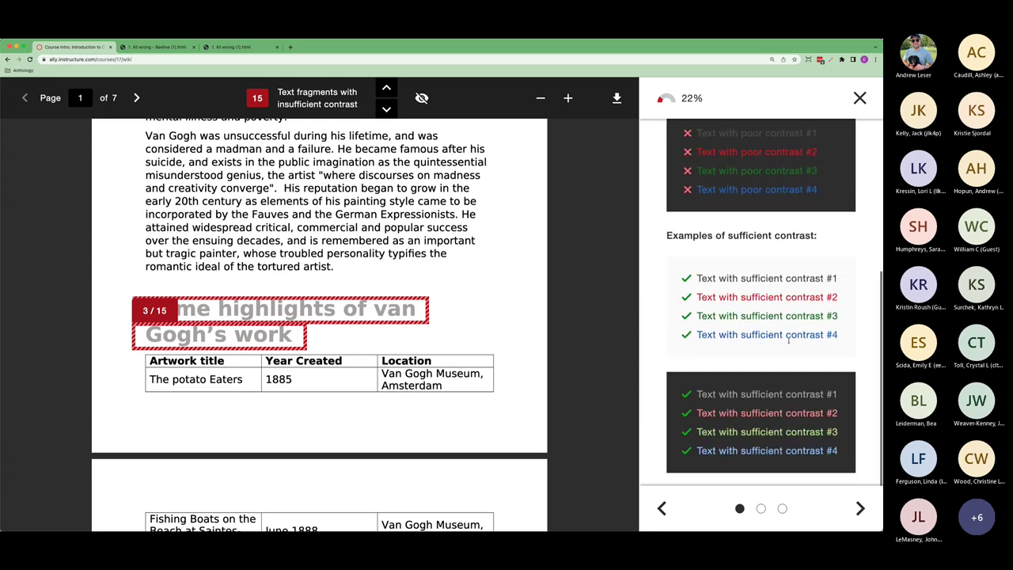
pyautogui.scroll(5, 782, 346)
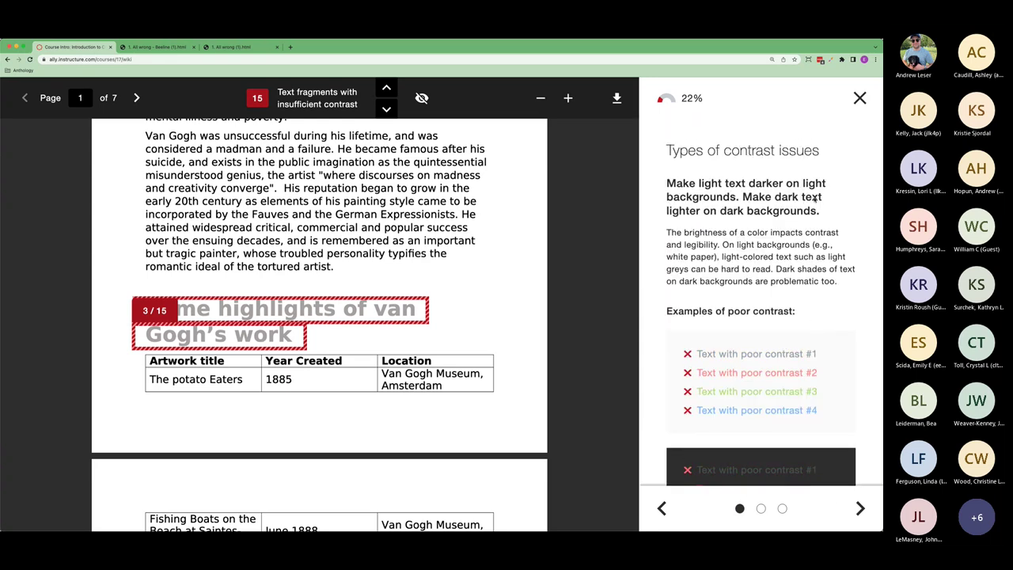
pyautogui.click(859, 508)
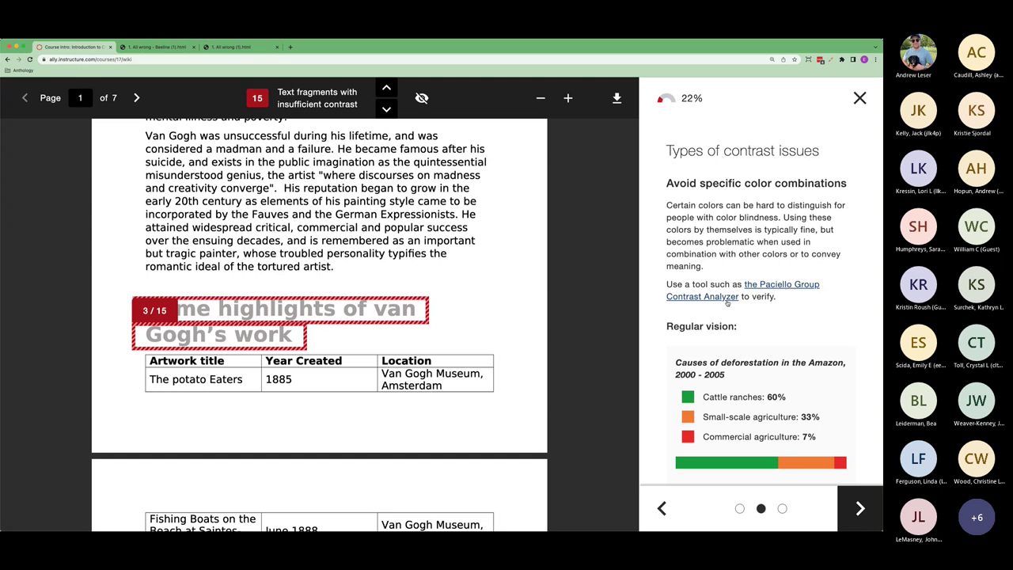
pyautogui.scroll(-3, 729, 361)
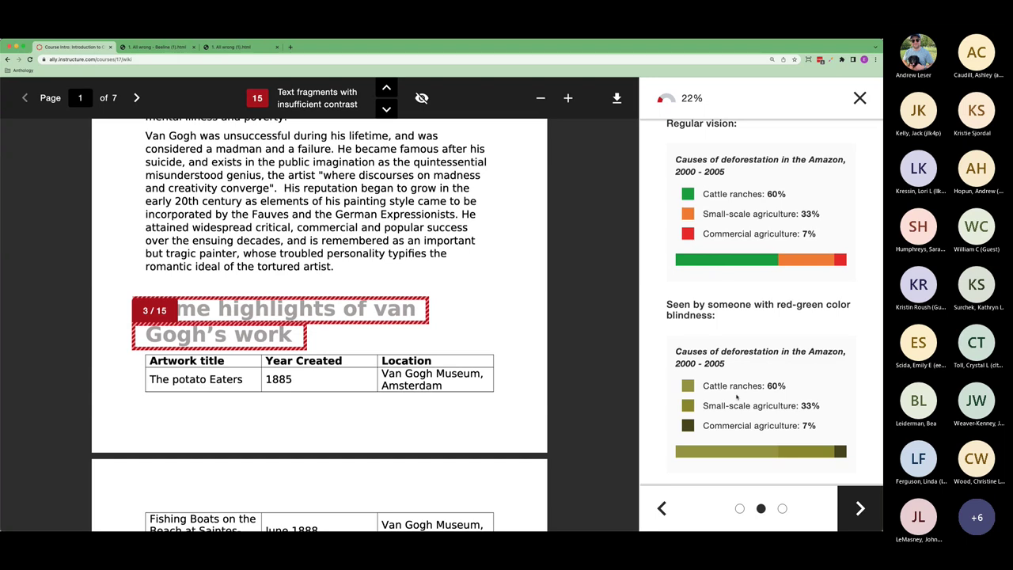
pyautogui.click(867, 518)
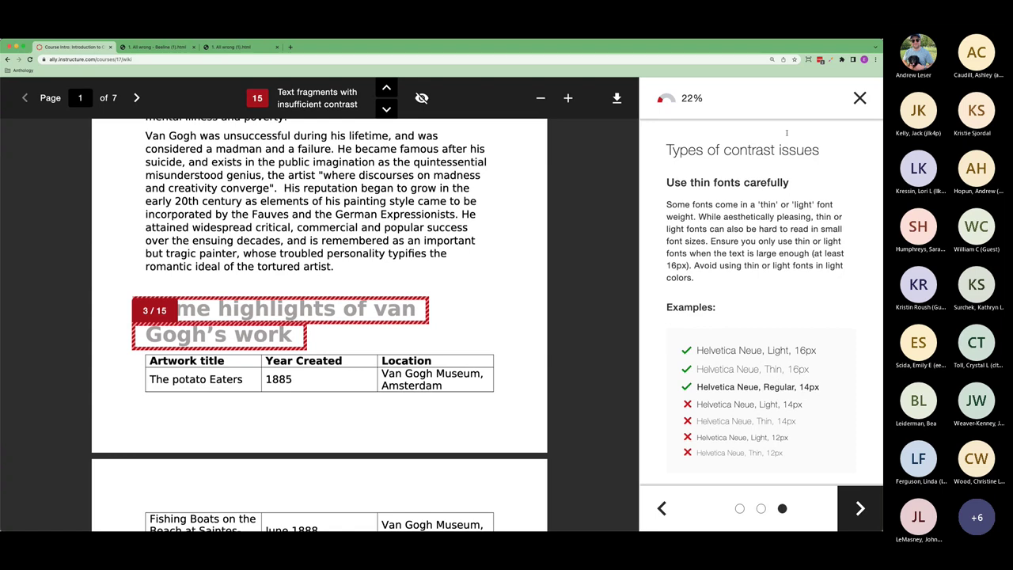
pyautogui.click(861, 98)
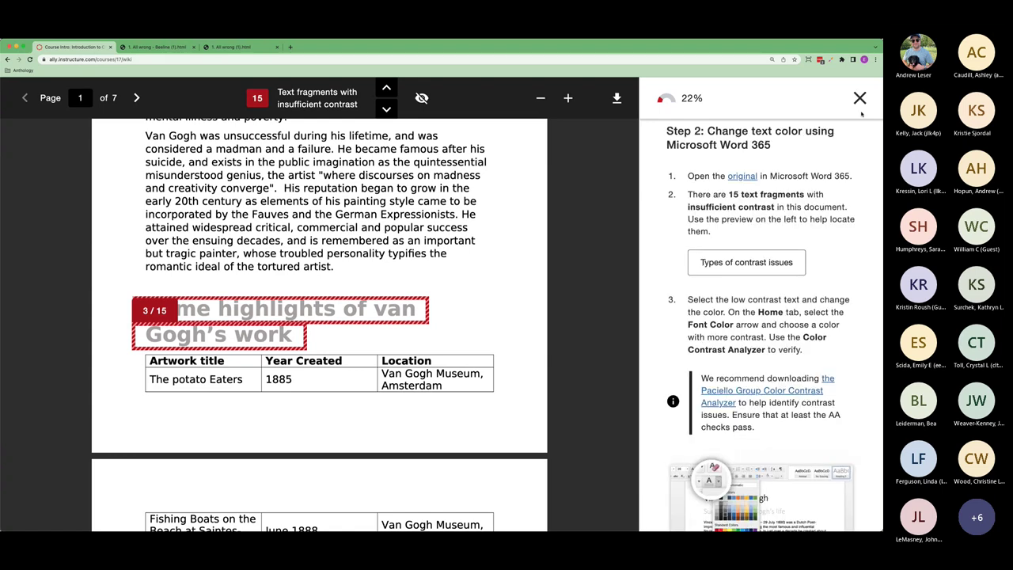
pyautogui.click(861, 98)
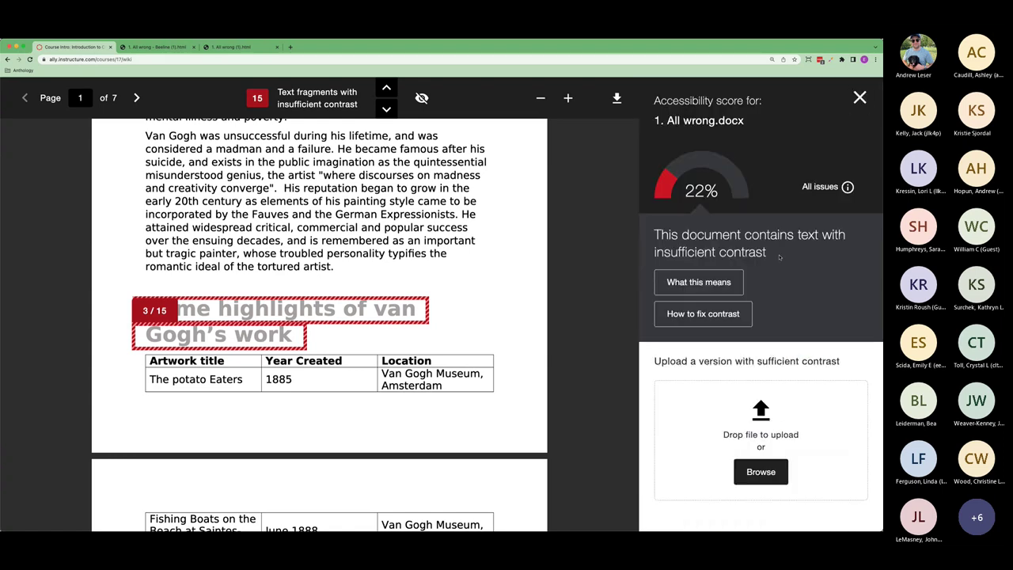
# From all issues, open 'This document contains tables that are missing headers', flagging the artwork table.
pyautogui.click(819, 195)
pyautogui.scroll(-1, 765, 312)
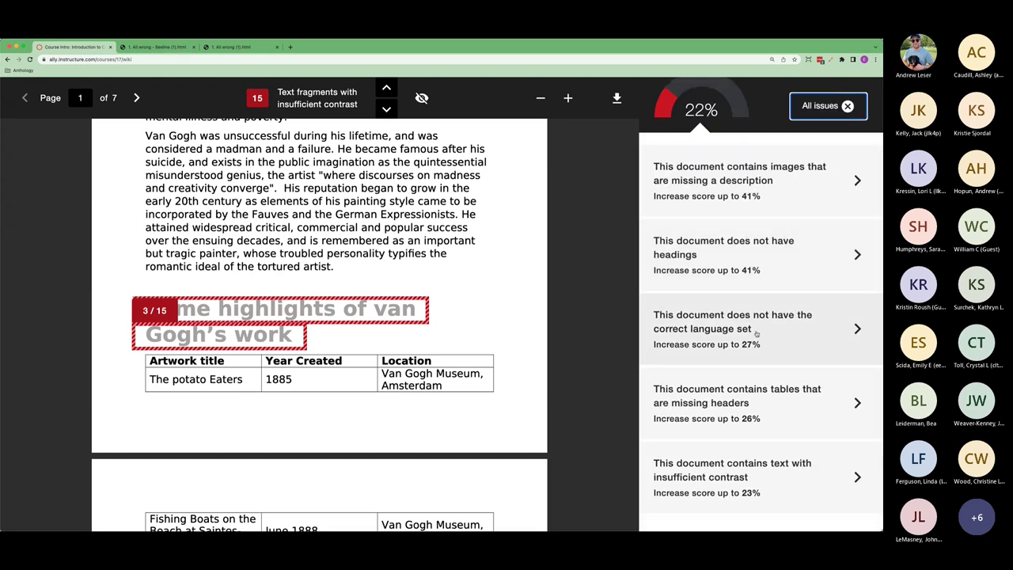
pyautogui.click(741, 402)
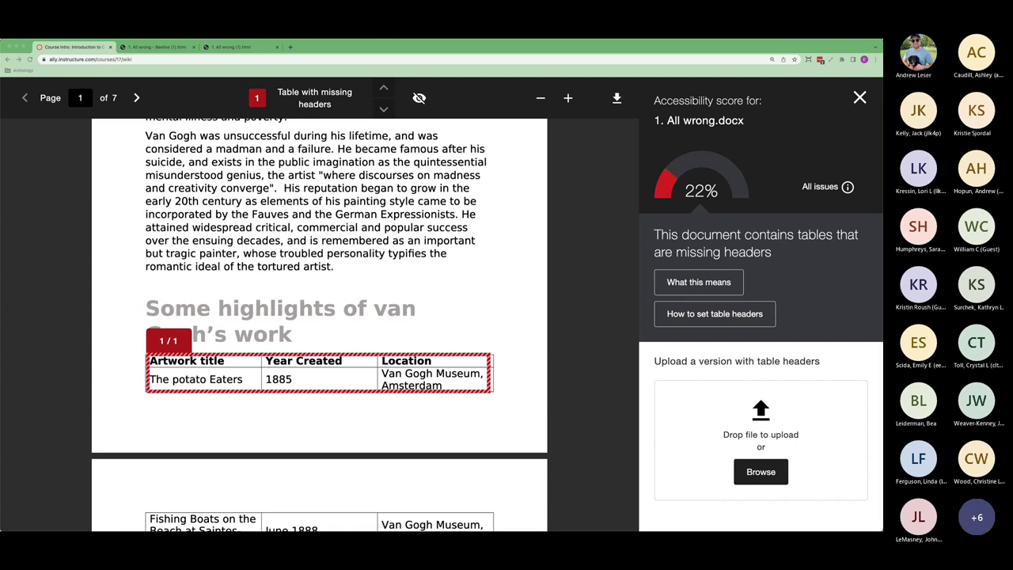
# Upload Vincent Van Gogh.docx with table headers, lifting its Ally score from 22% to 100%.
pyautogui.moveTo(225, 343); pyautogui.dragTo(765, 435)
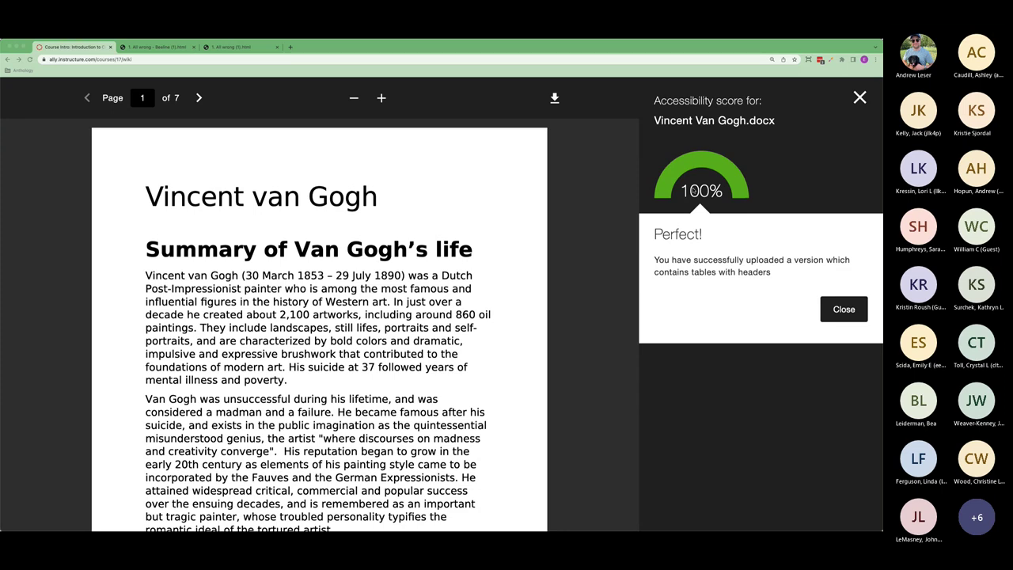
pyautogui.click(841, 311)
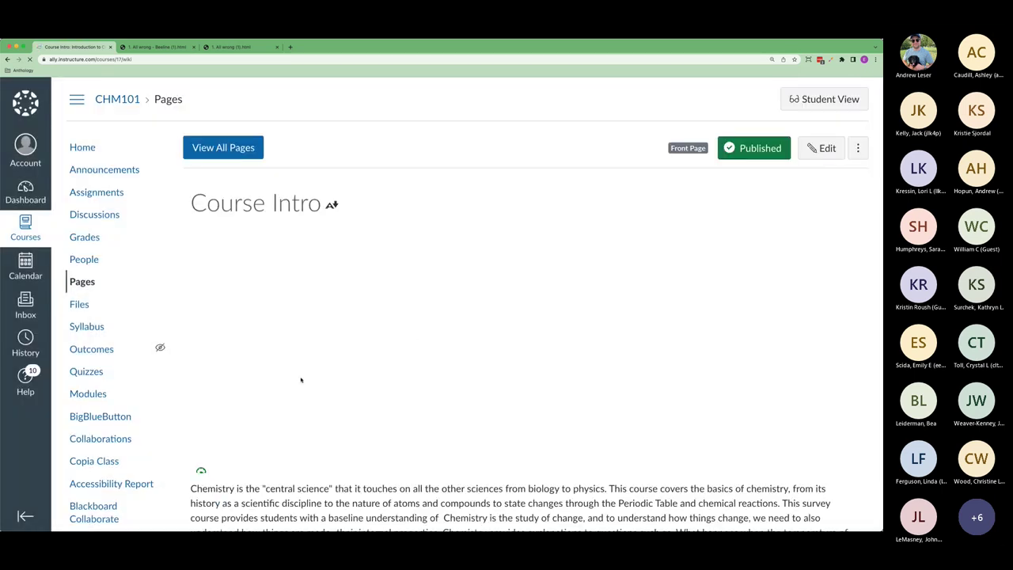
# Scroll to More Reading Materials to check All wrong-1.docx's Perfect score, then back to top.
pyautogui.scroll(-10, 404, 383)
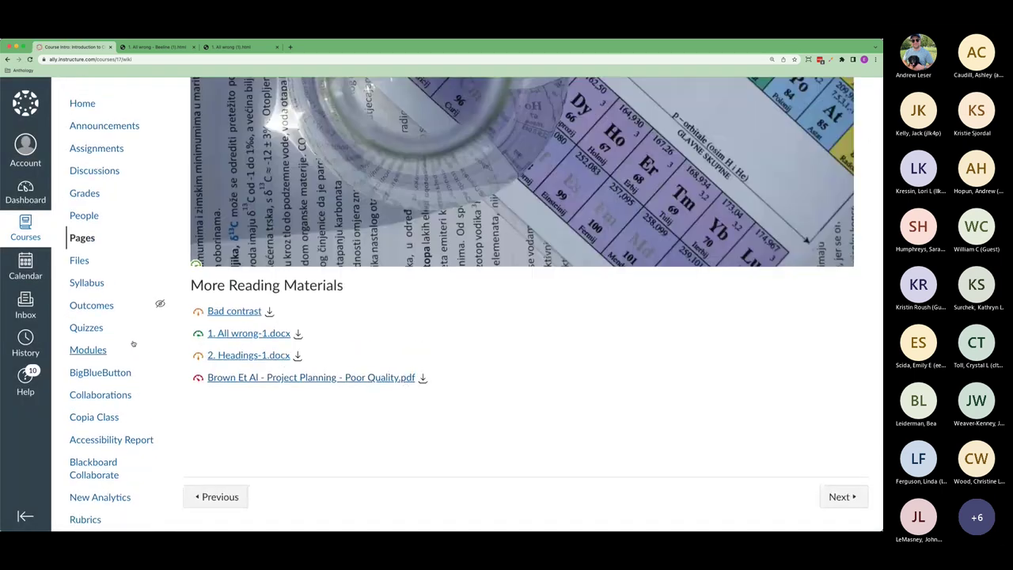
pyautogui.moveTo(198, 336)
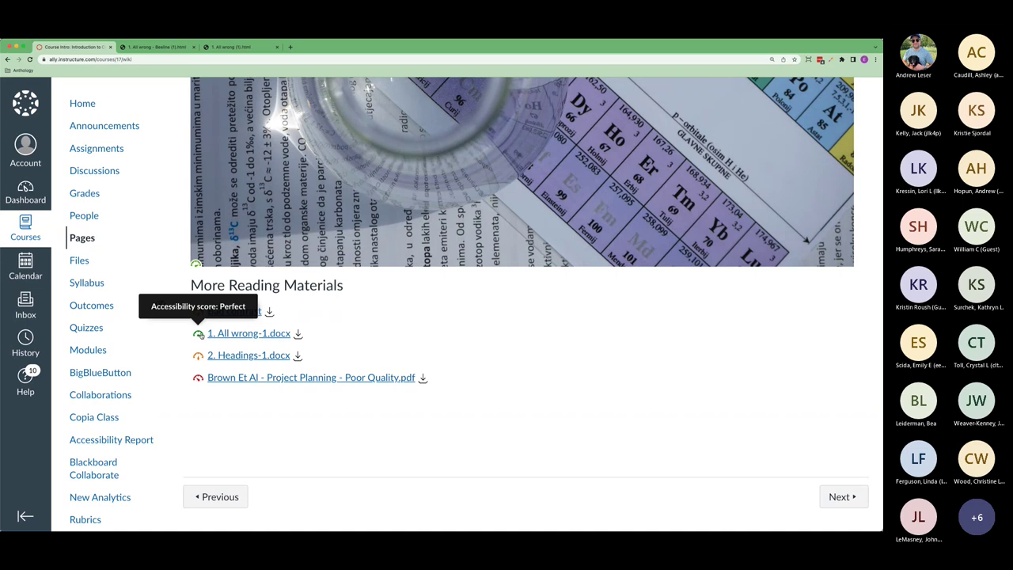
pyautogui.scroll(5, 338, 357)
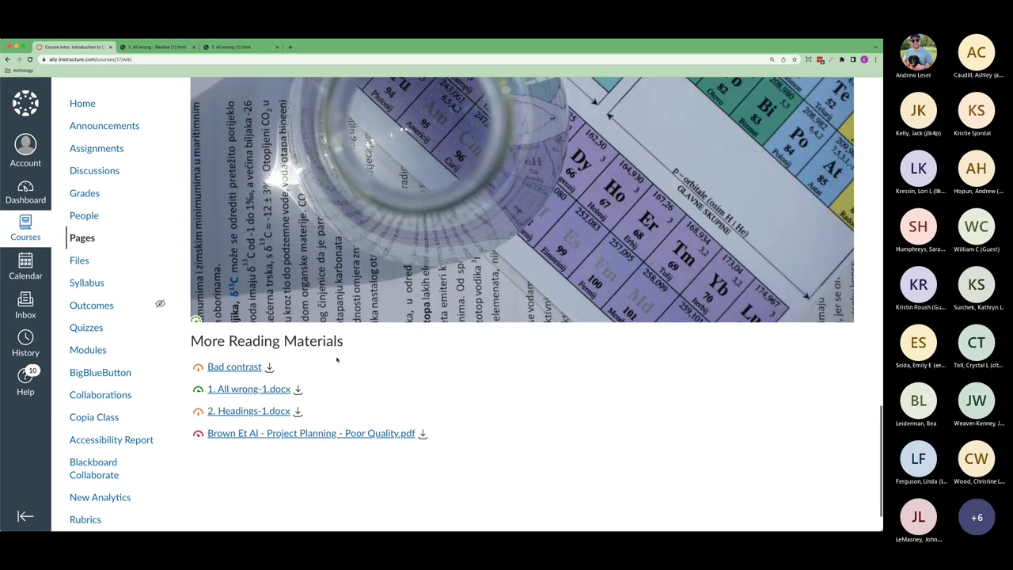
pyautogui.scroll(15, 336, 358)
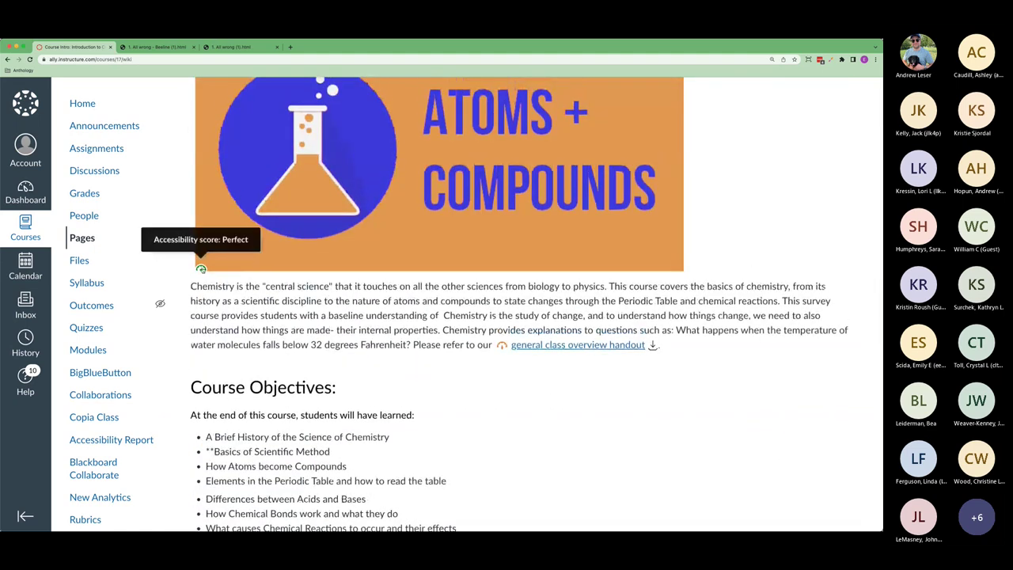
pyautogui.scroll(4, 314, 322)
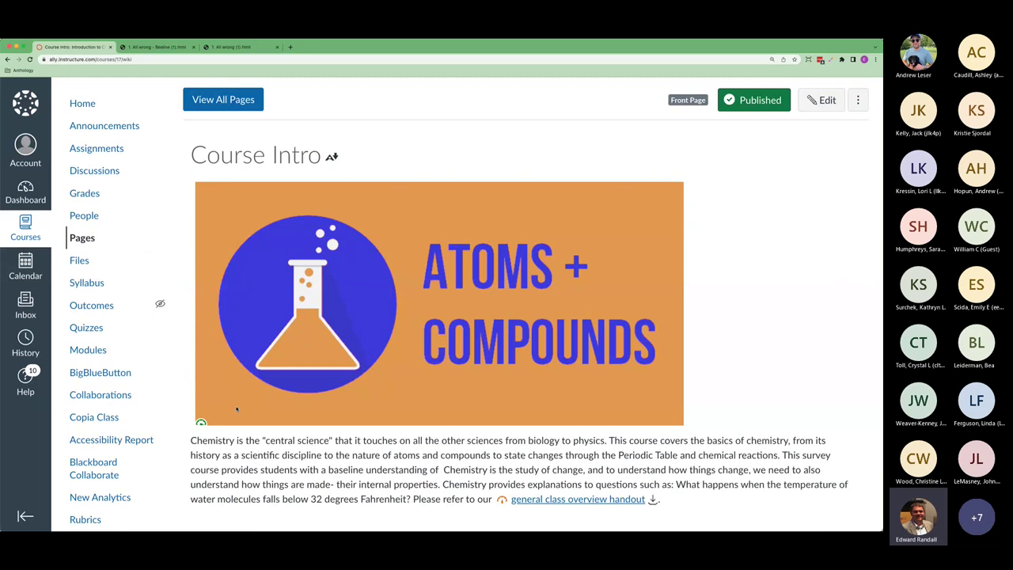
# Open the banner image's Ally score and remove the atoms (1).png description.
pyautogui.moveTo(202, 424)
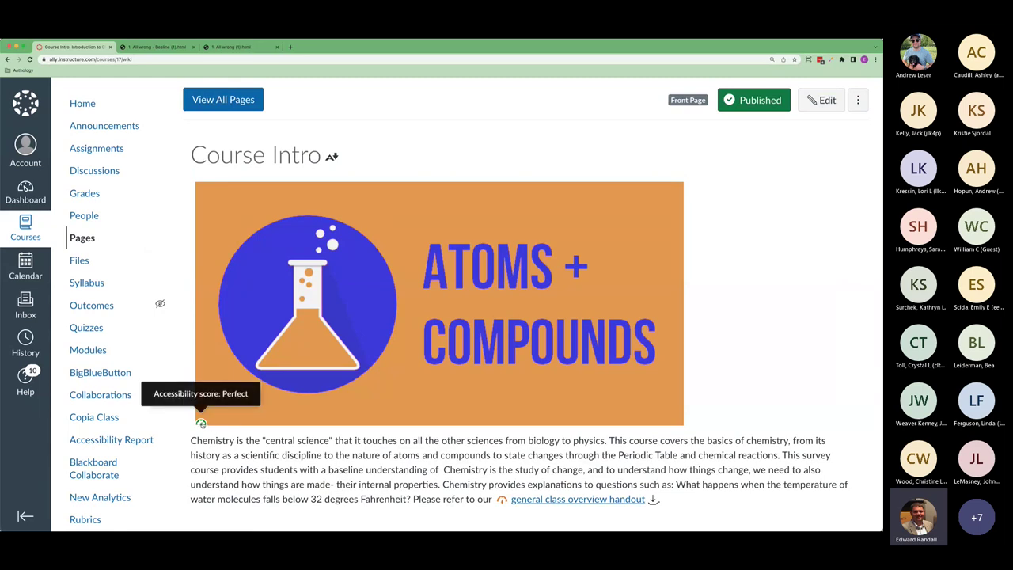
pyautogui.click(201, 425)
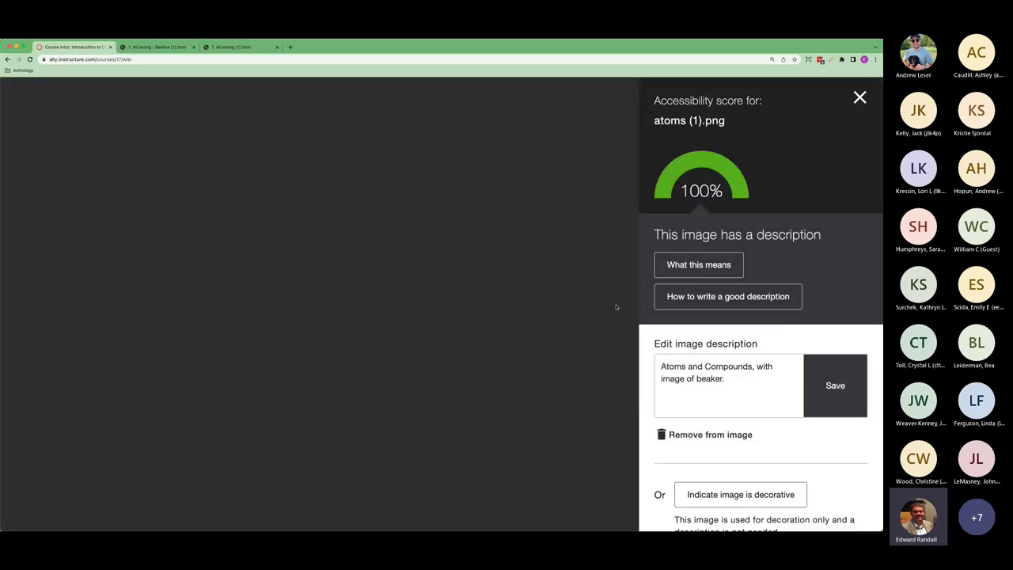
pyautogui.scroll(-1, 735, 375)
pyautogui.moveTo(735, 375); pyautogui.dragTo(633, 359)
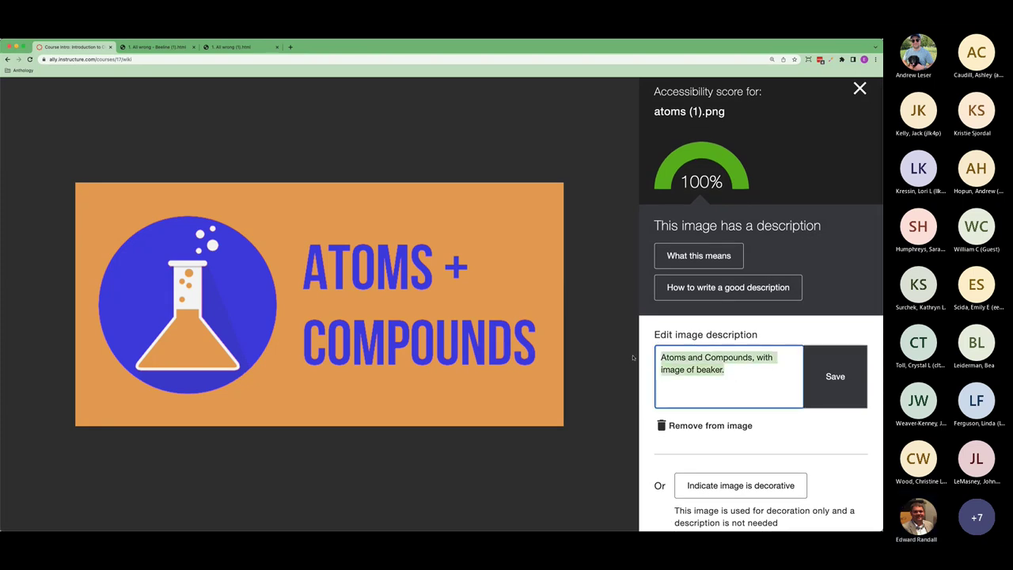
pyautogui.click(663, 426)
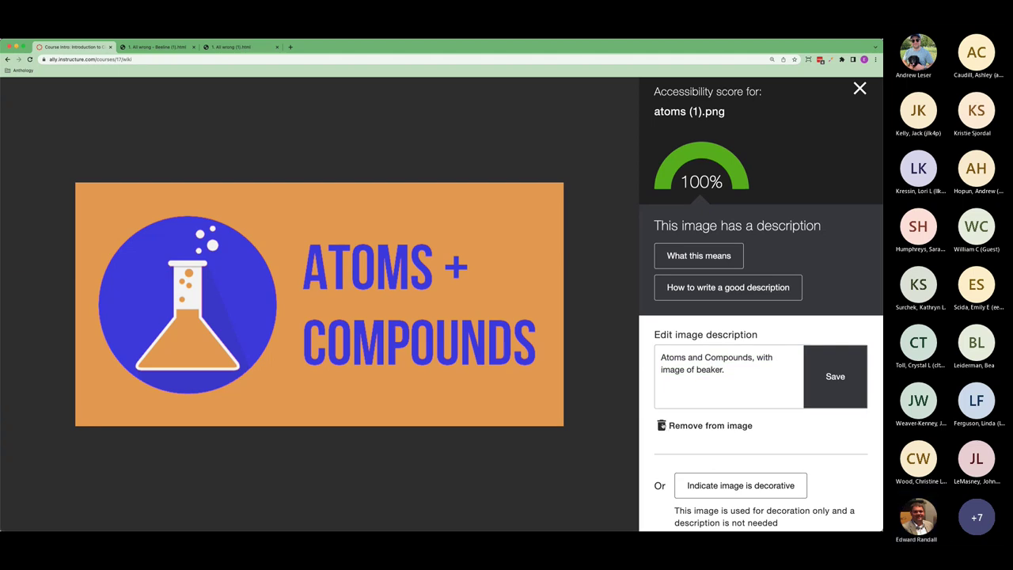
pyautogui.click(663, 426)
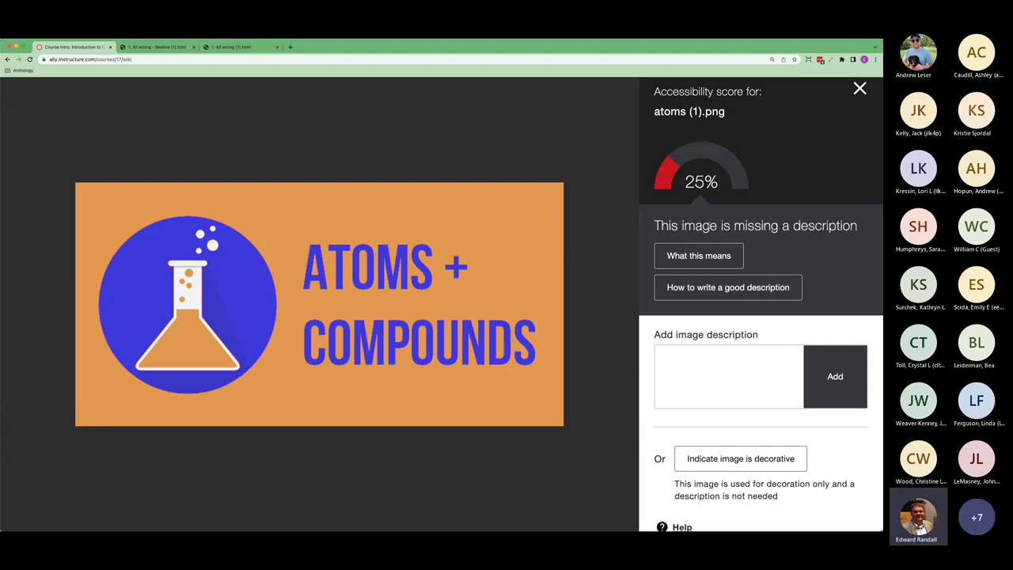
# Read Ally's help pages on image descriptions and on writing good descriptions.
pyautogui.click(699, 255)
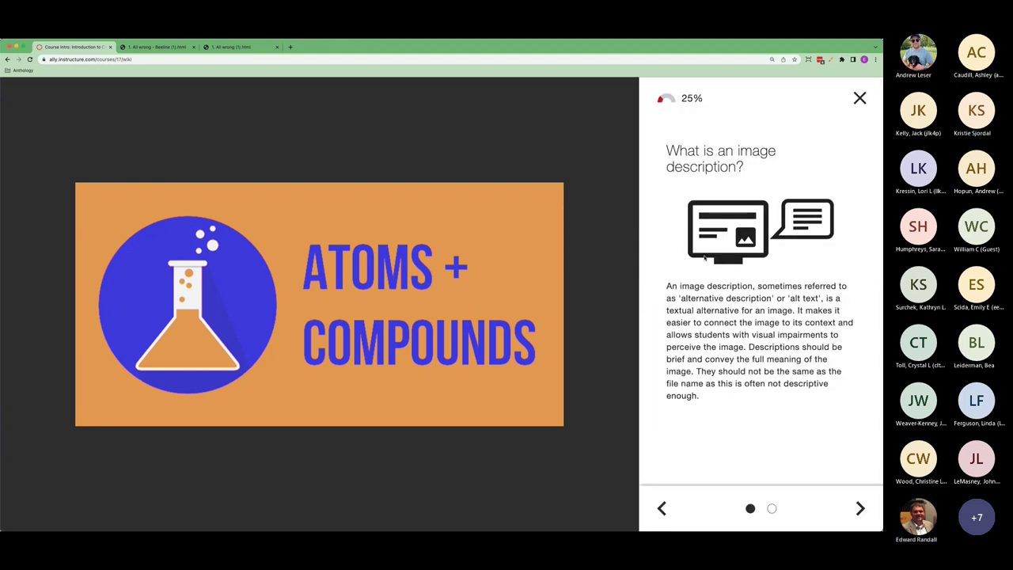
pyautogui.click(860, 508)
pyautogui.click(860, 98)
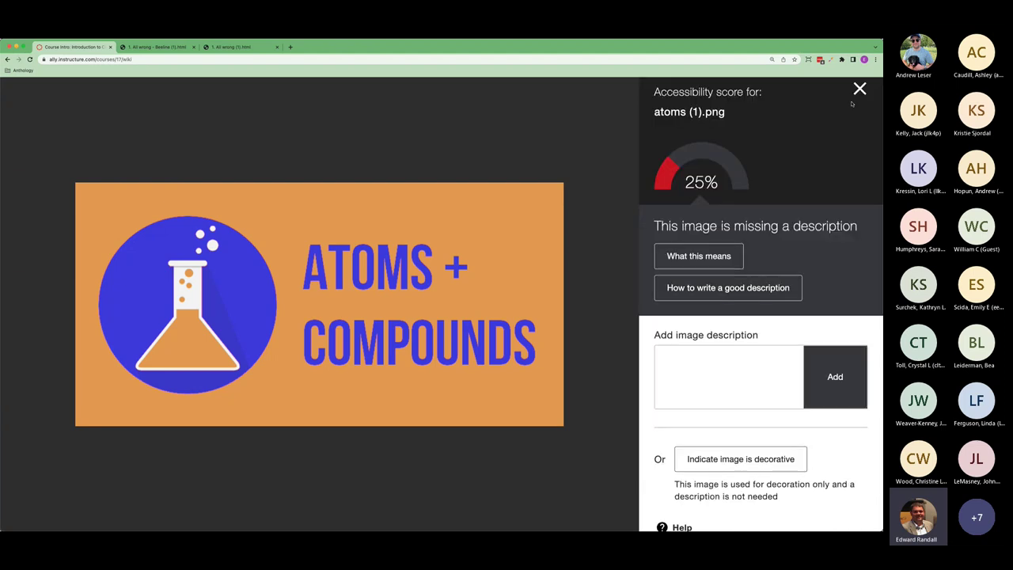
pyautogui.click(772, 288)
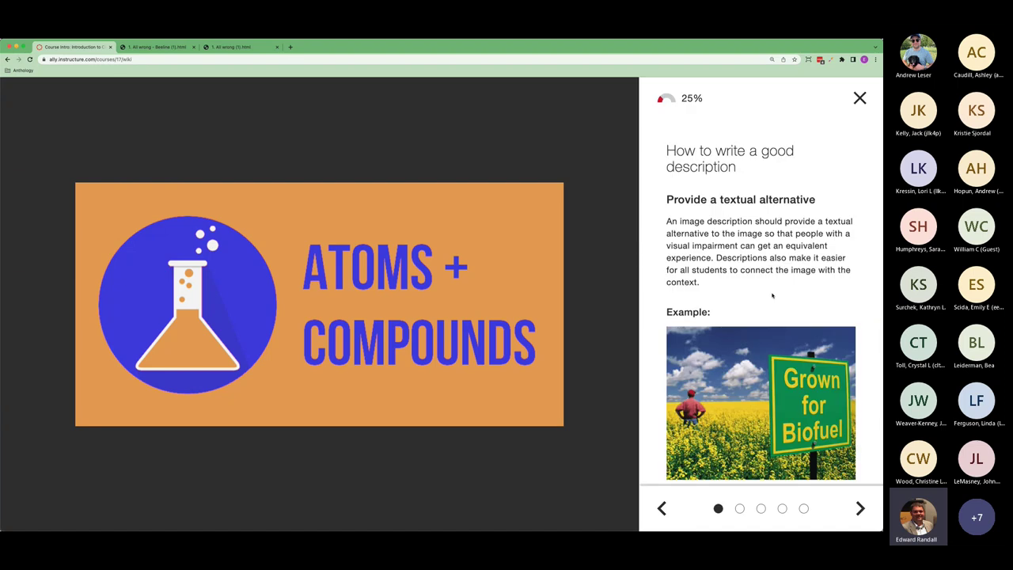
pyautogui.scroll(-2, 773, 295)
pyautogui.click(859, 97)
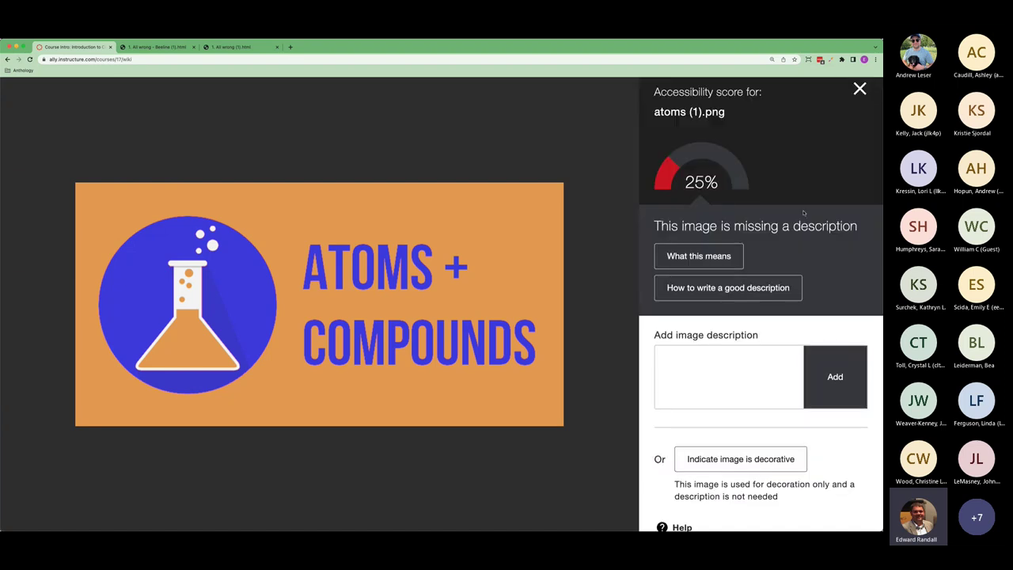
# Add the description 'Atoms and Compounds, with image of beaker.' to restore a 100% score.
pyautogui.click(703, 386)
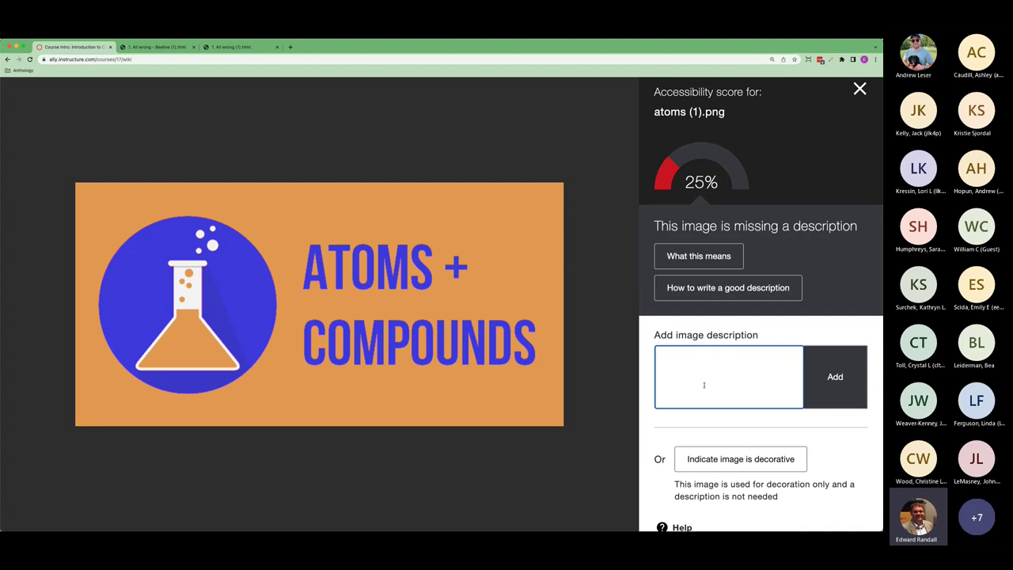
pyautogui.write('Atoms and Compounds, with image of beaker.')
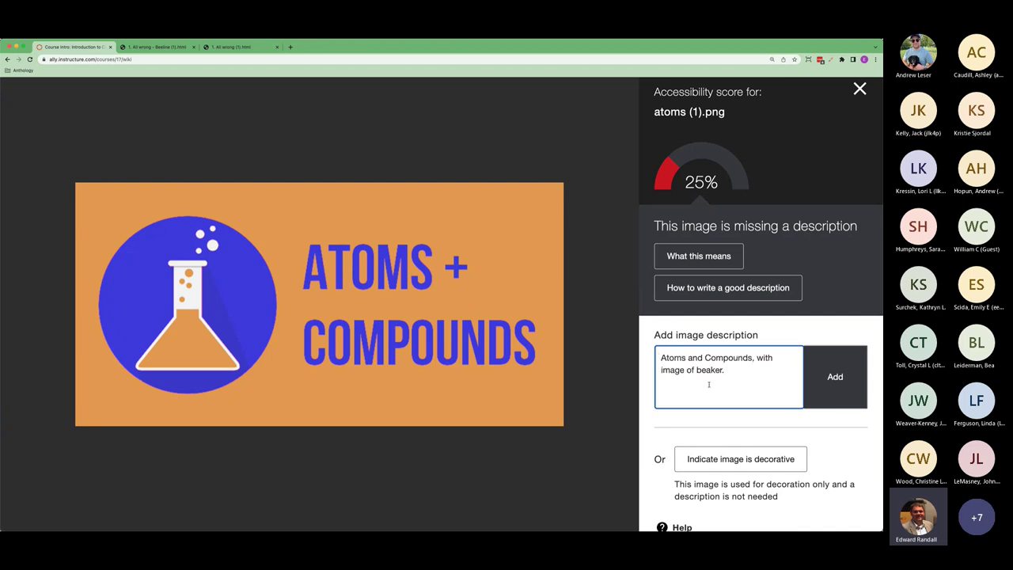
pyautogui.click(838, 368)
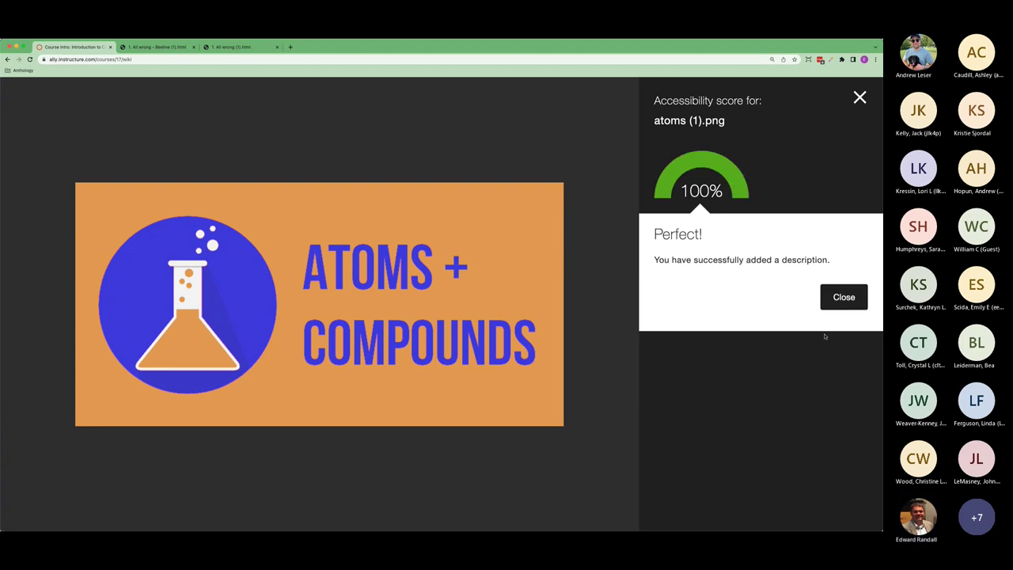
pyautogui.click(853, 303)
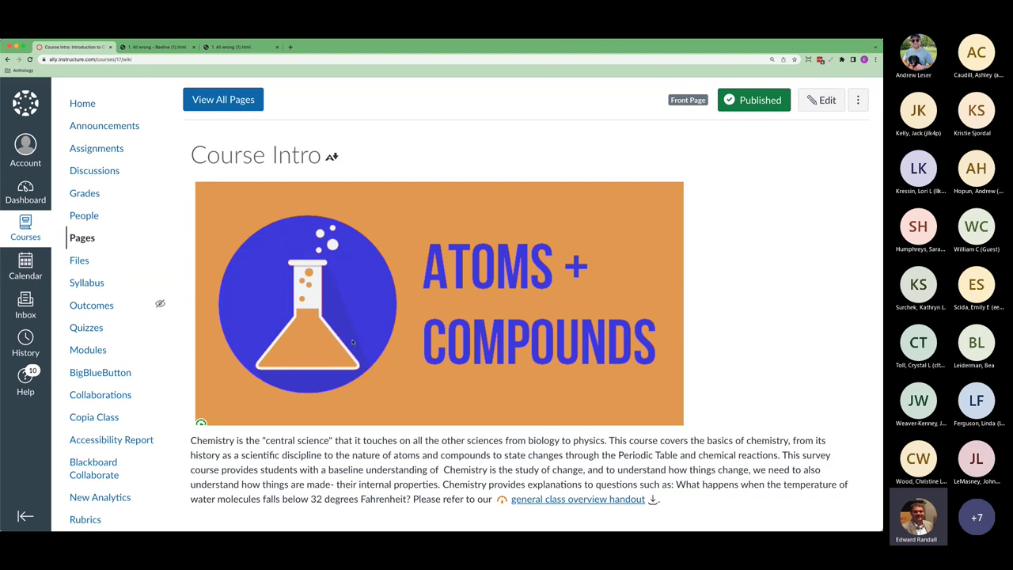
# Open the Introduction to Chemistry Accessibility Report (65%) and list the easiest-to-fix content.
pyautogui.scroll(-1, 151, 336)
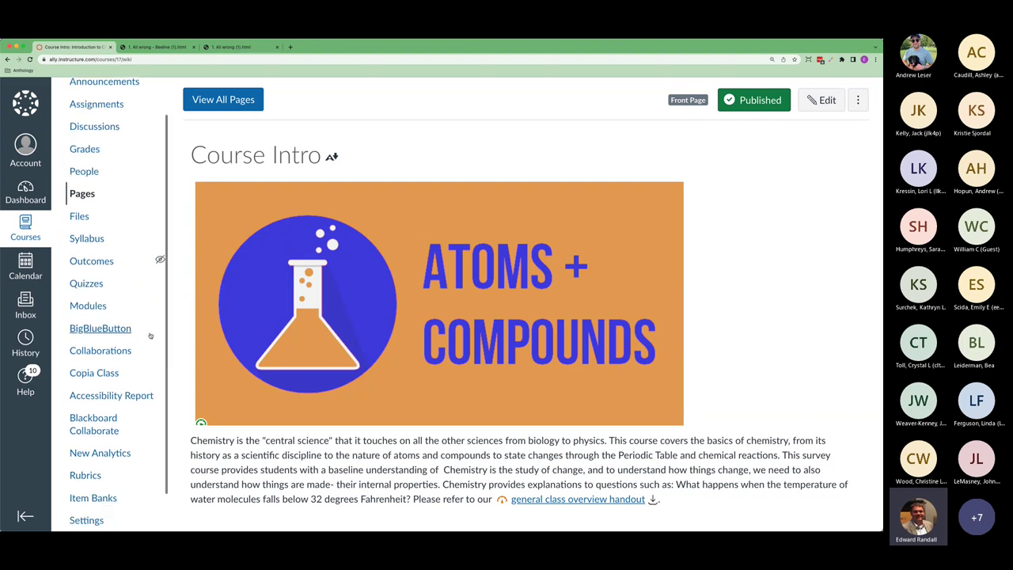
pyautogui.click(123, 396)
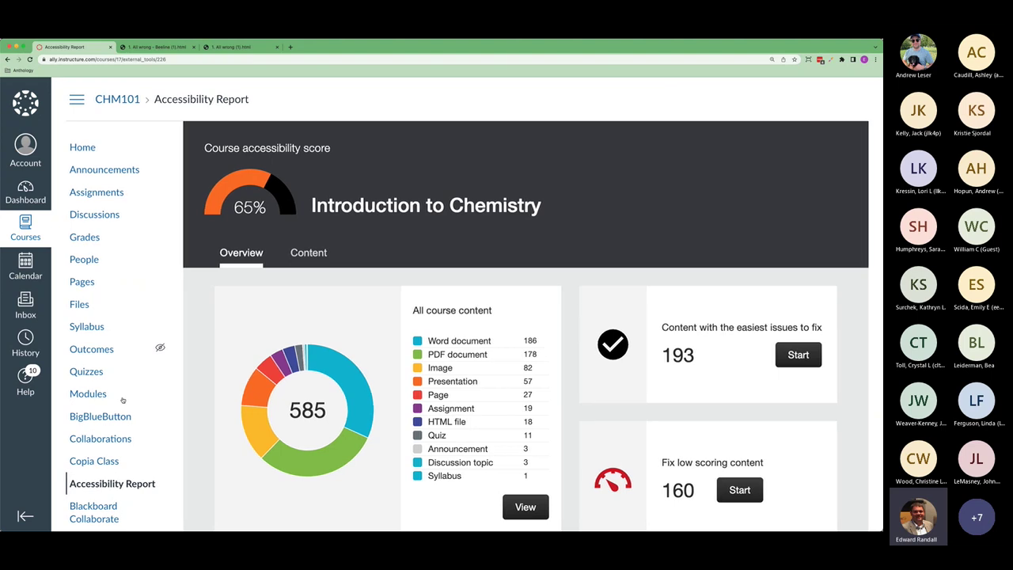
pyautogui.scroll(-3, 512, 326)
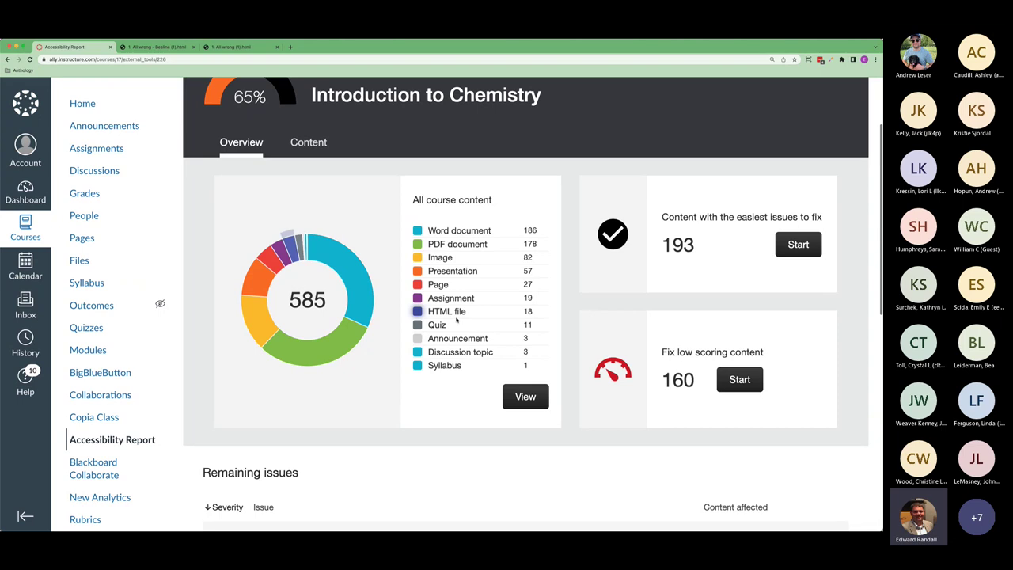
pyautogui.scroll(1, 454, 317)
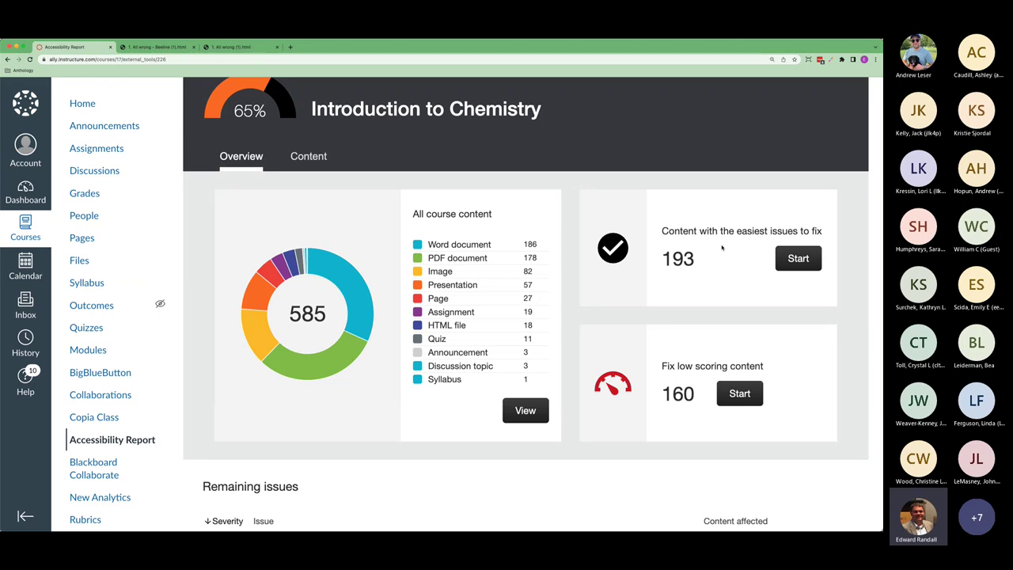
pyautogui.click(790, 260)
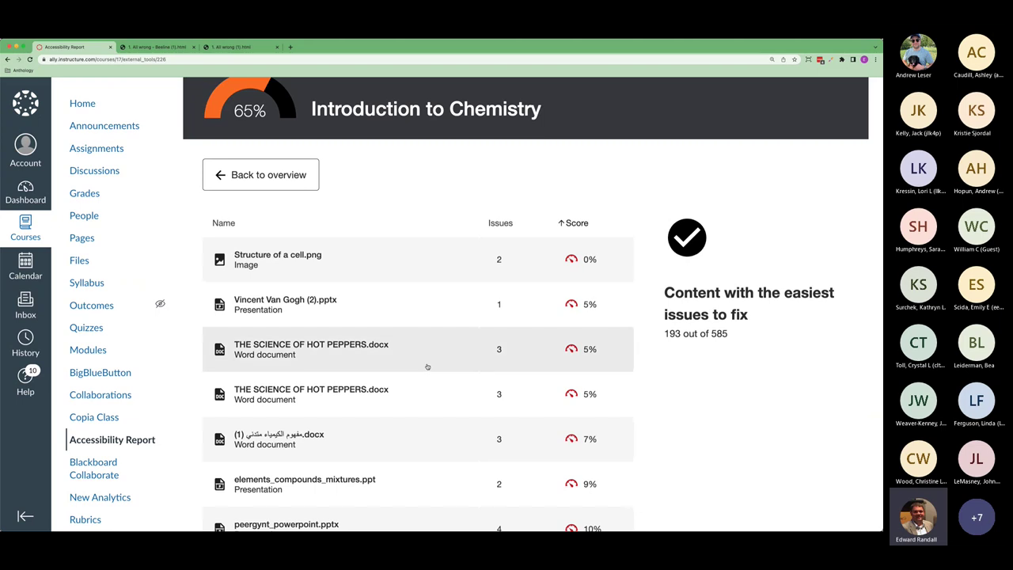
# Open Structure of a cell.png's issues, begin a description, then return to the report.
pyautogui.scroll(-1, 554, 321)
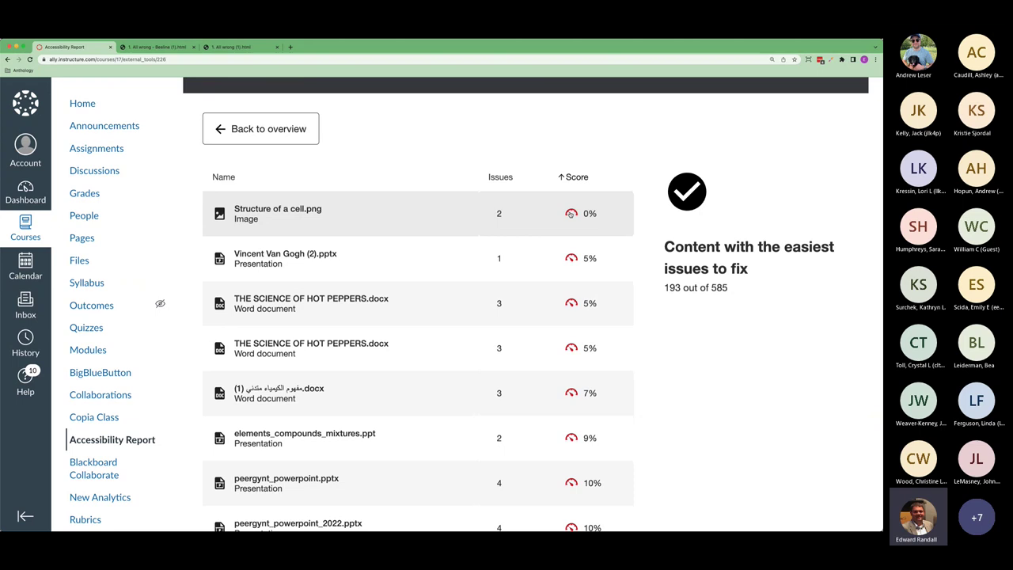
pyautogui.click(571, 216)
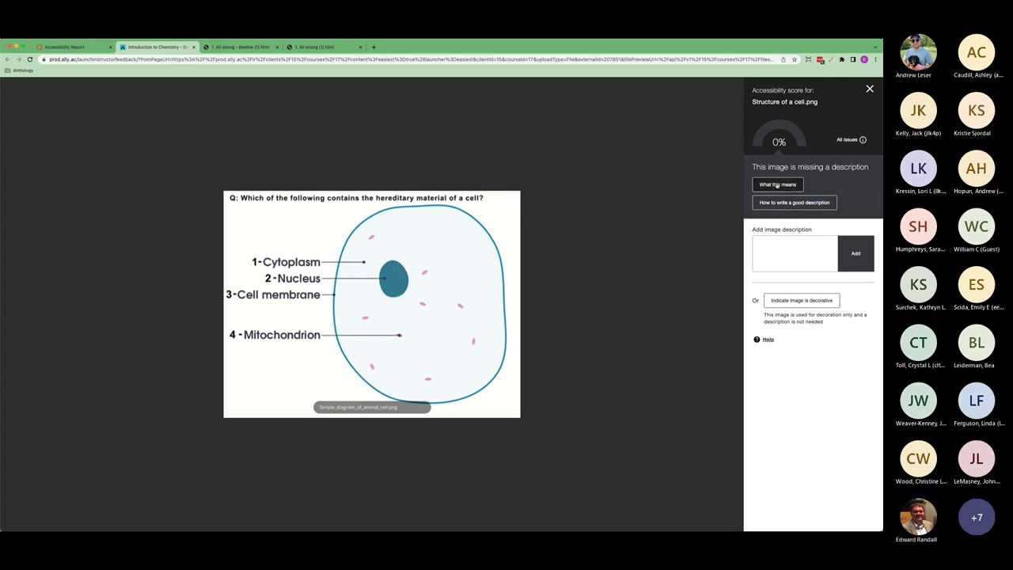
pyautogui.click(795, 250)
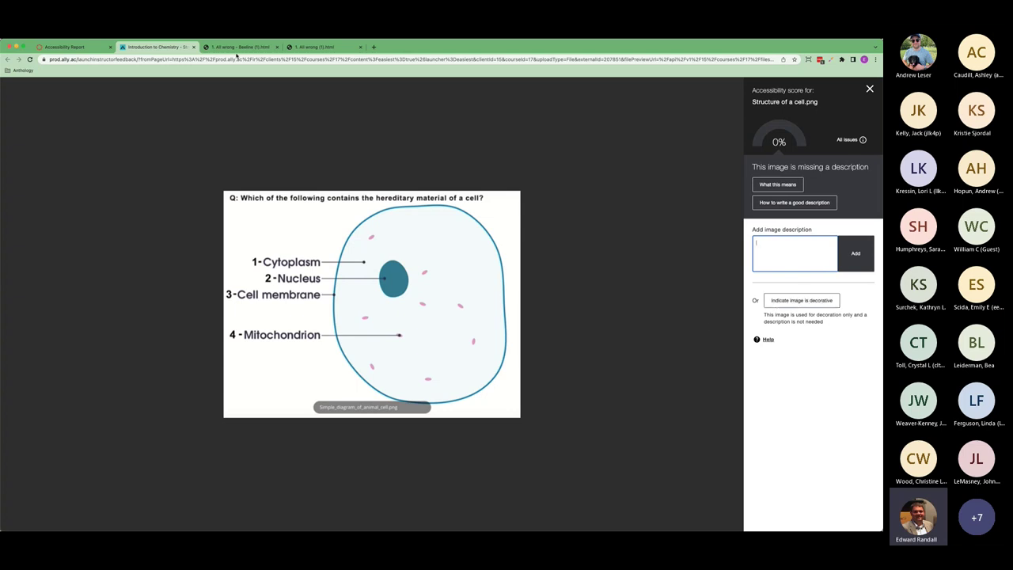
pyautogui.click(47, 49)
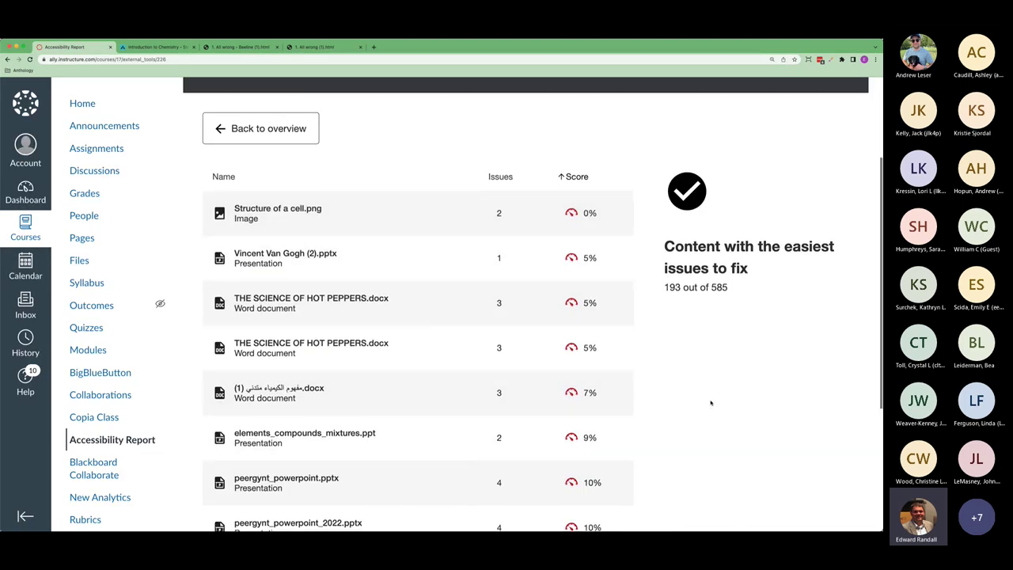
# Go back to the overview and list the 160 of 585 low scoring content items.
pyautogui.scroll(-4, 710, 402)
pyautogui.scroll(-2, 709, 403)
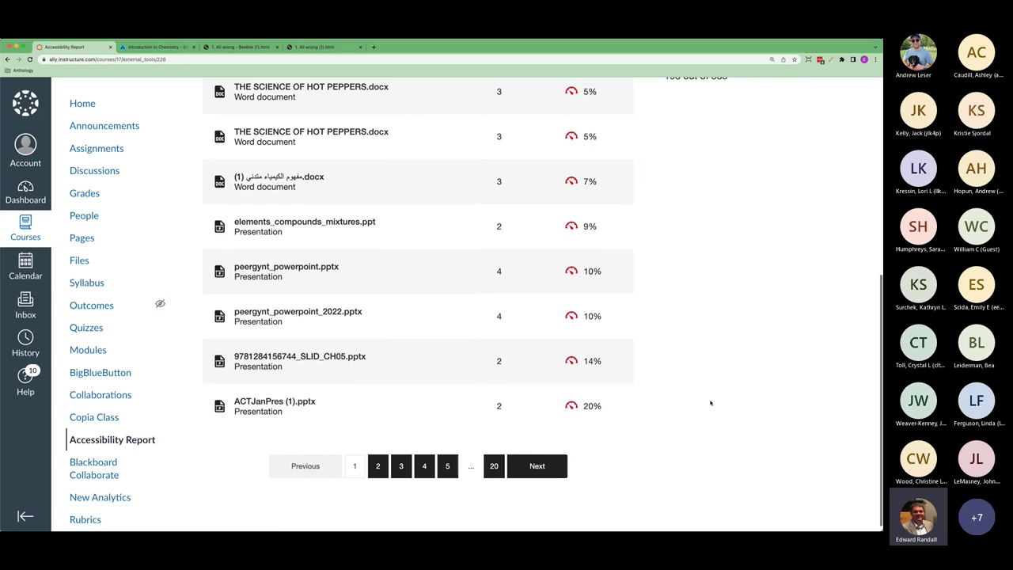
pyautogui.scroll(2, 710, 403)
pyautogui.scroll(6, 710, 403)
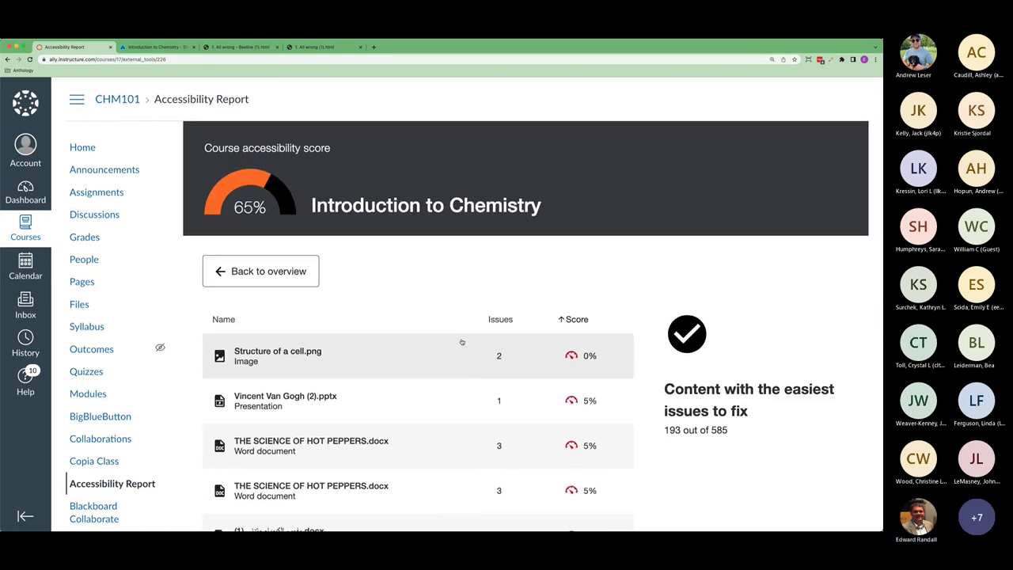
pyautogui.click(274, 273)
pyautogui.scroll(-4, 745, 351)
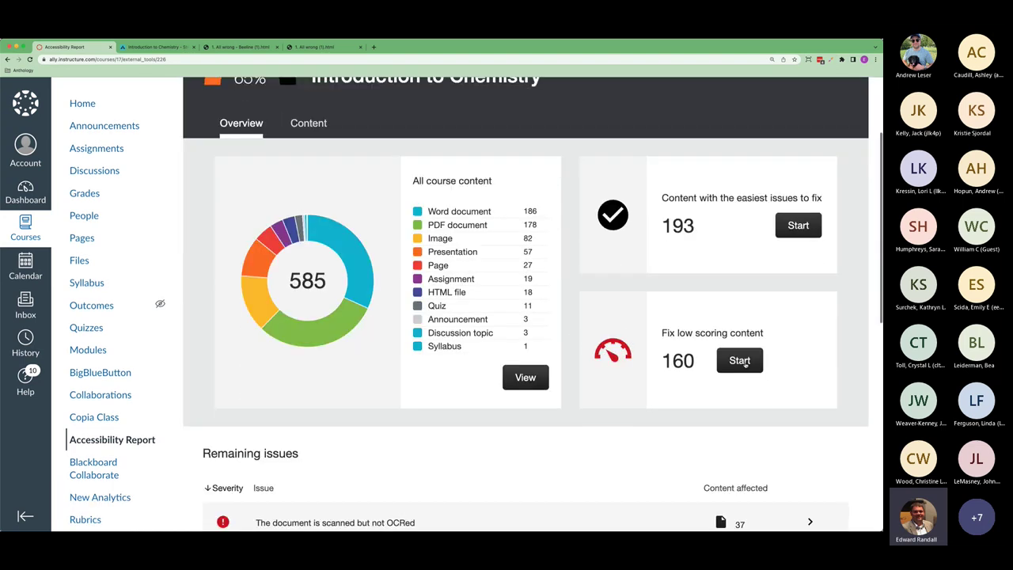
pyautogui.click(740, 337)
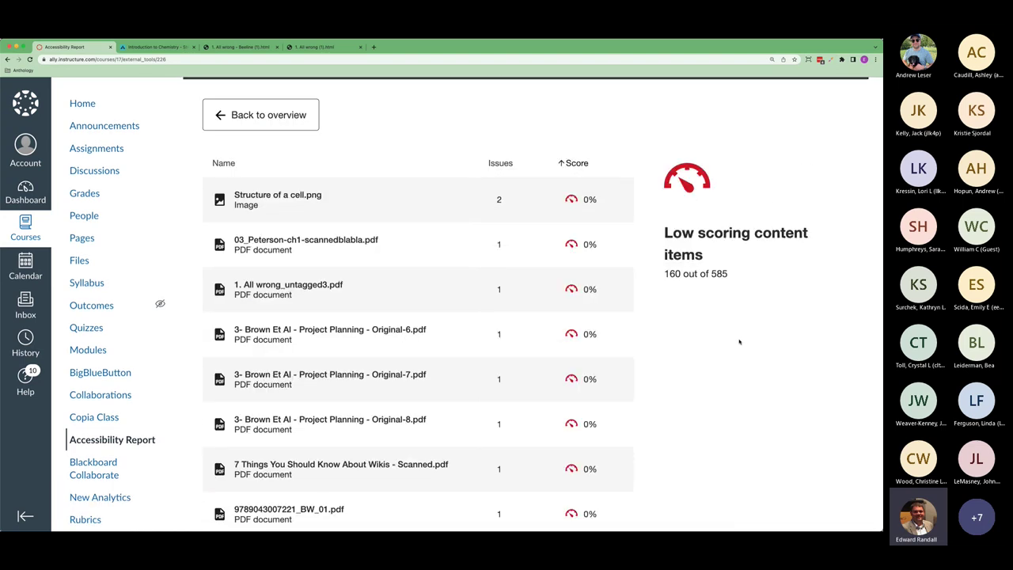
pyautogui.scroll(-2, 741, 342)
pyautogui.scroll(-2, 740, 342)
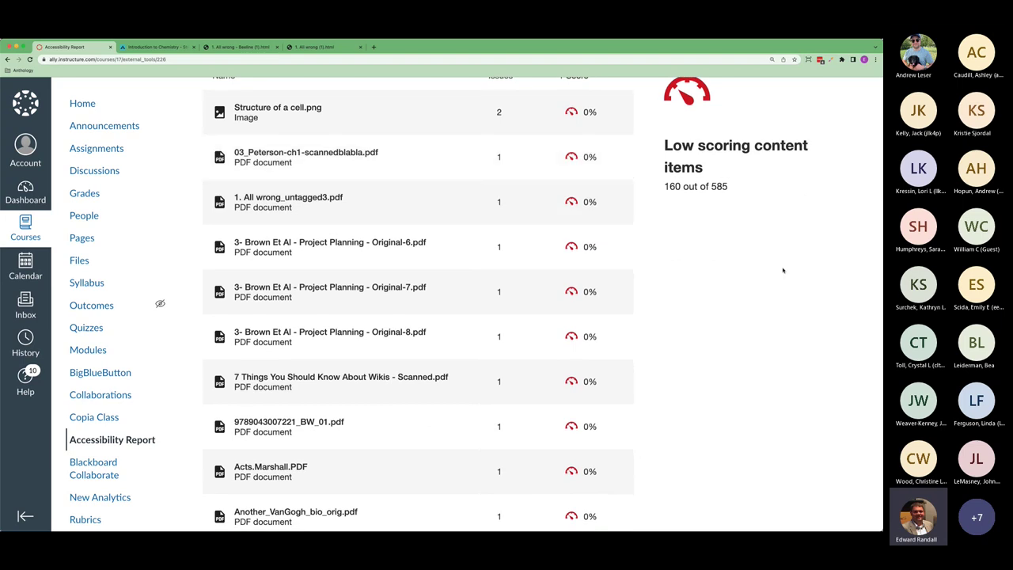
pyautogui.scroll(1, 780, 271)
pyautogui.scroll(3, 781, 271)
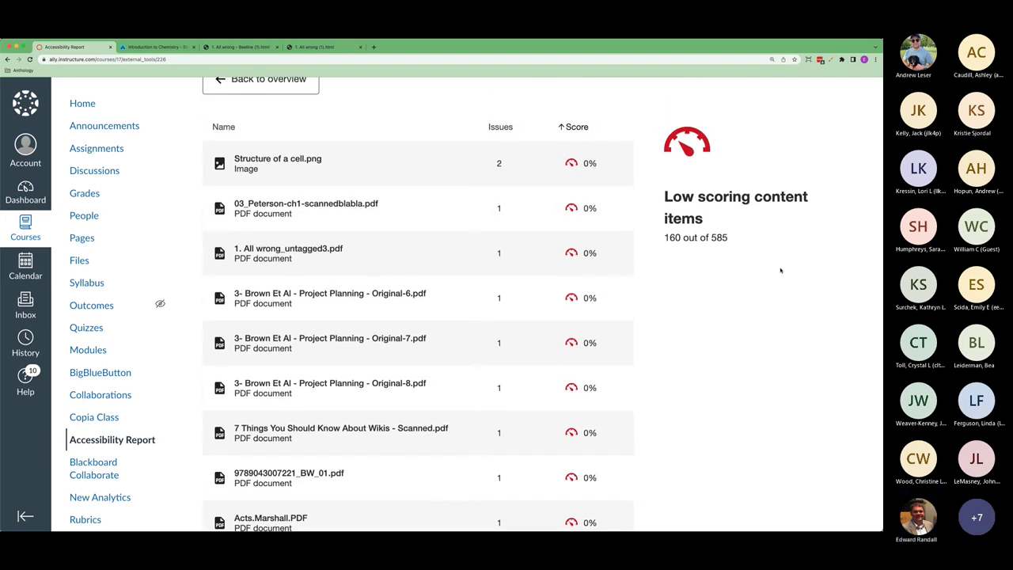
# Review the overview's remaining issues, led by scanned documents not OCRed, then open the course Files.
pyautogui.scroll(5, 780, 270)
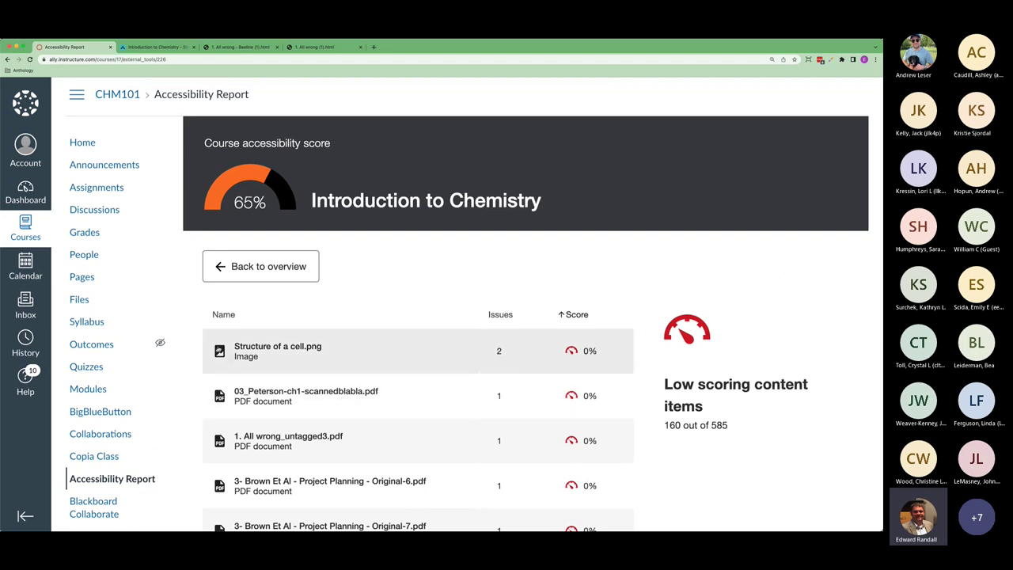
pyautogui.click(269, 267)
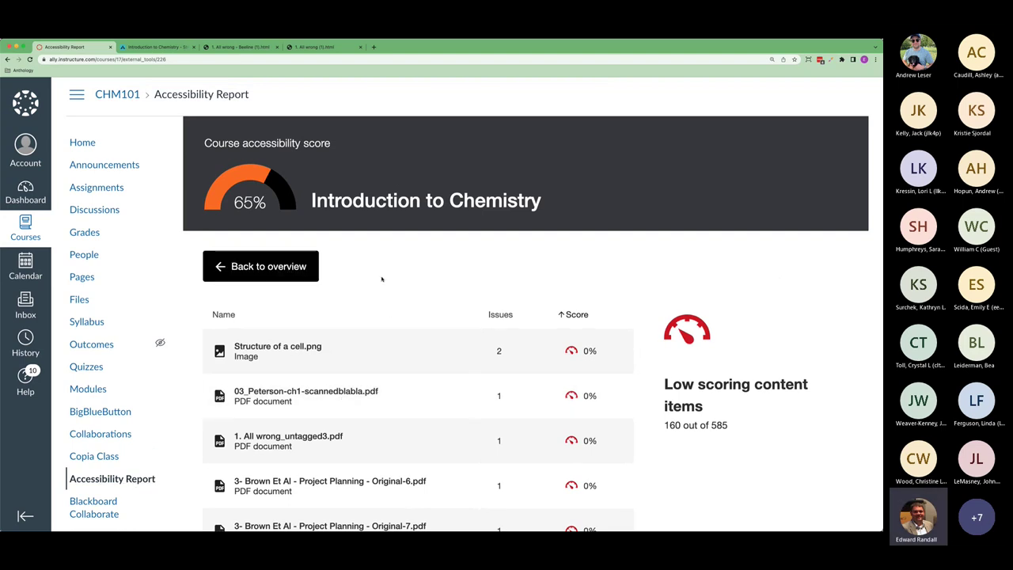
pyautogui.scroll(-10, 546, 348)
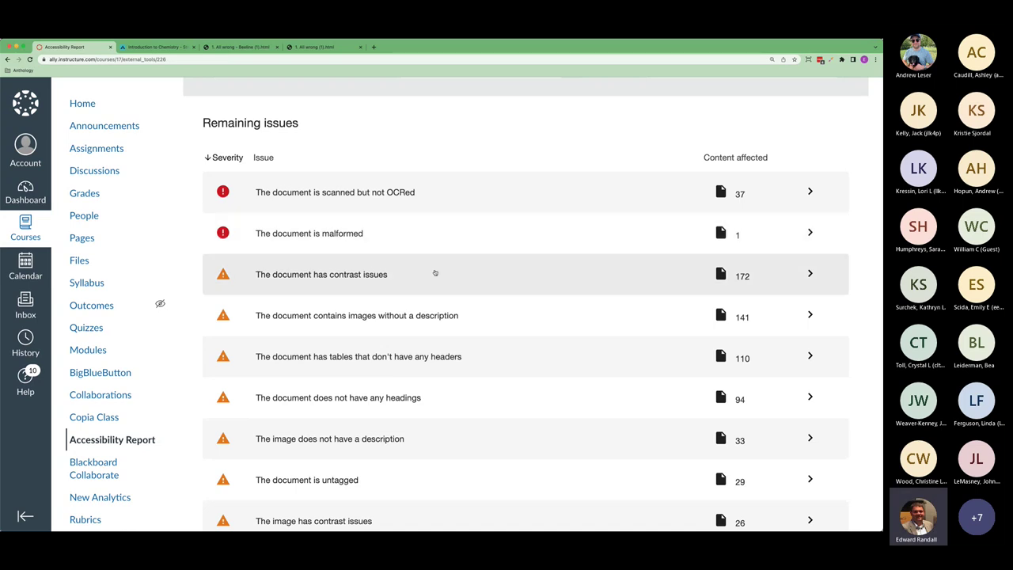
pyautogui.scroll(1, 434, 272)
pyautogui.scroll(2, 435, 272)
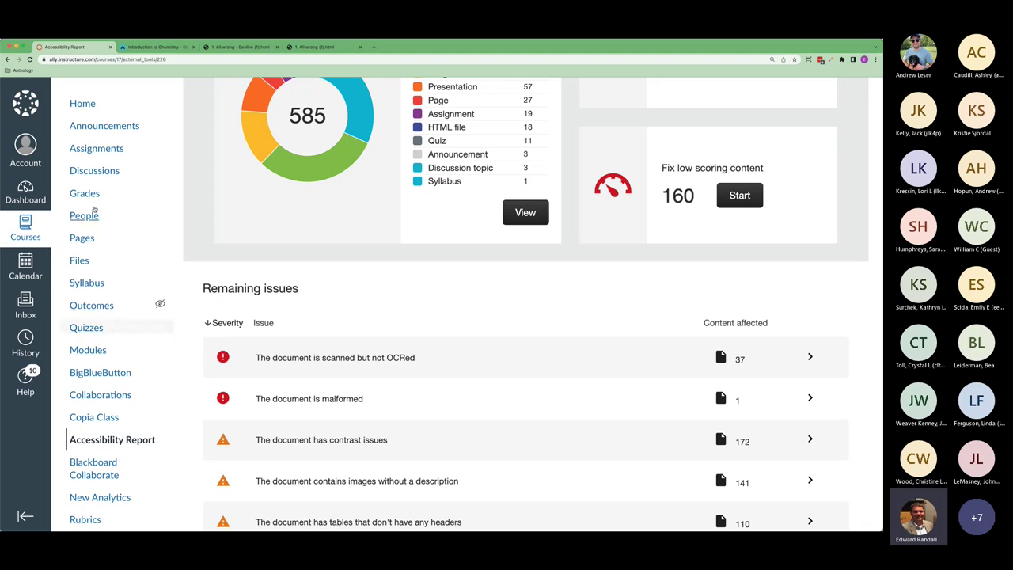
pyautogui.click(81, 260)
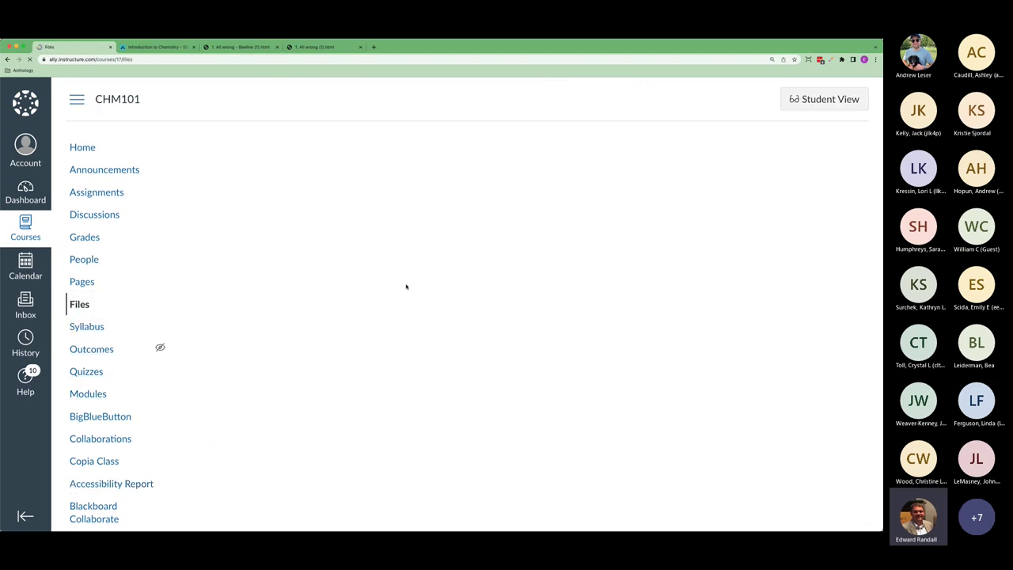
# Preview Brown Et Al - Project Planning - Poor Quality.pdf from Course Intro's reading materials, then go back.
pyautogui.click(83, 239)
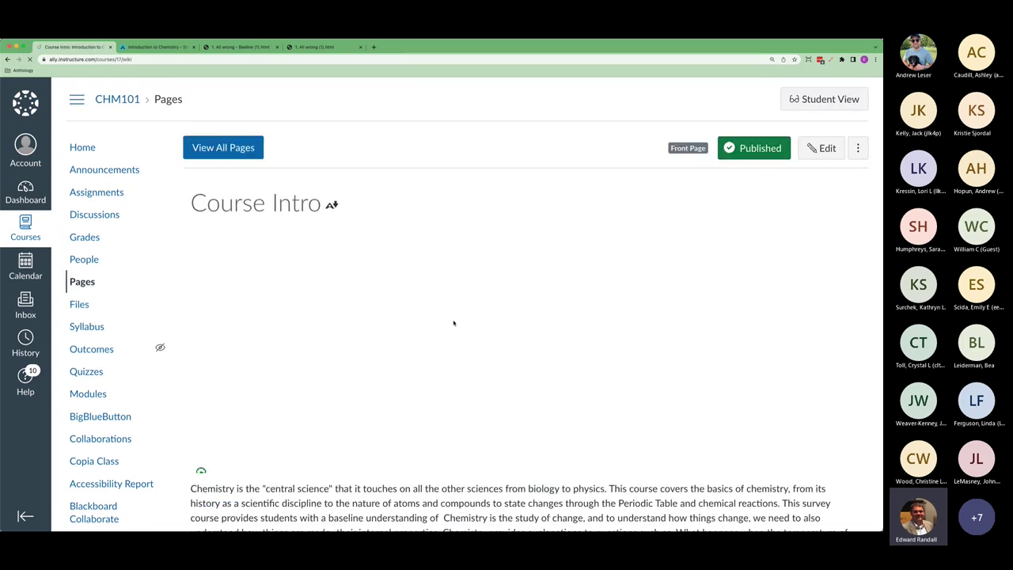
pyautogui.scroll(-10, 453, 323)
pyautogui.scroll(-3, 452, 323)
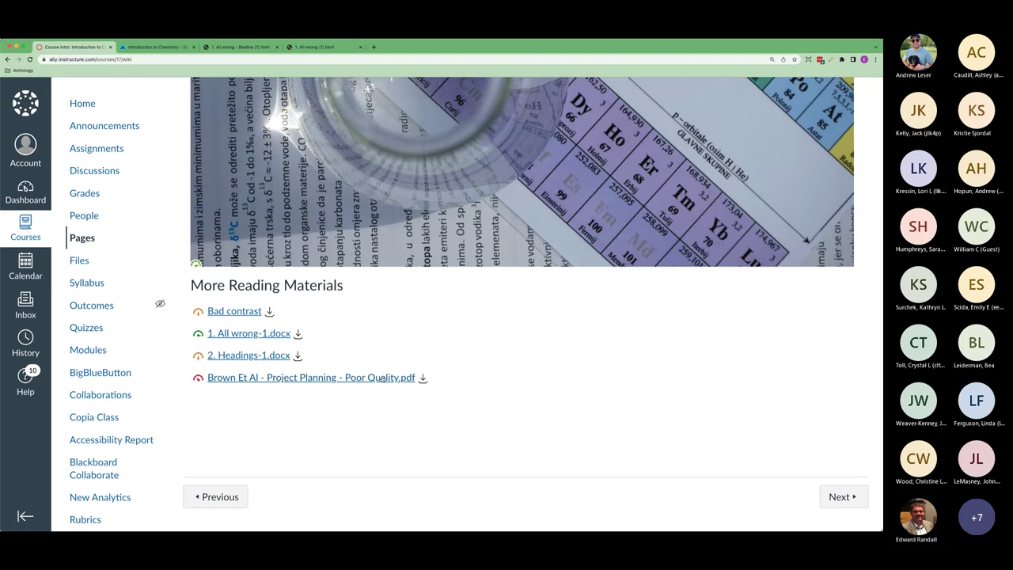
pyautogui.click(382, 378)
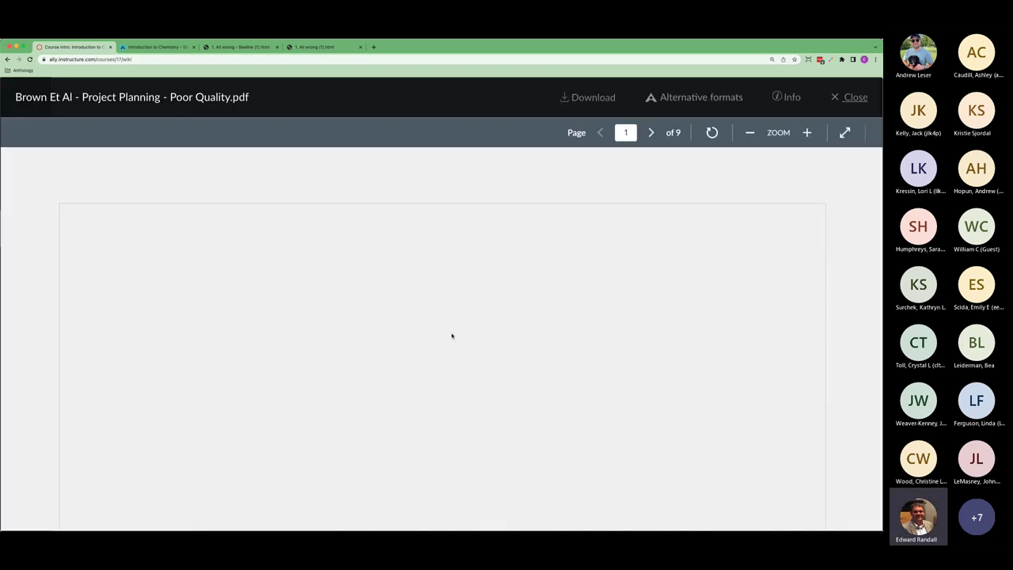
pyautogui.scroll(-10, 697, 346)
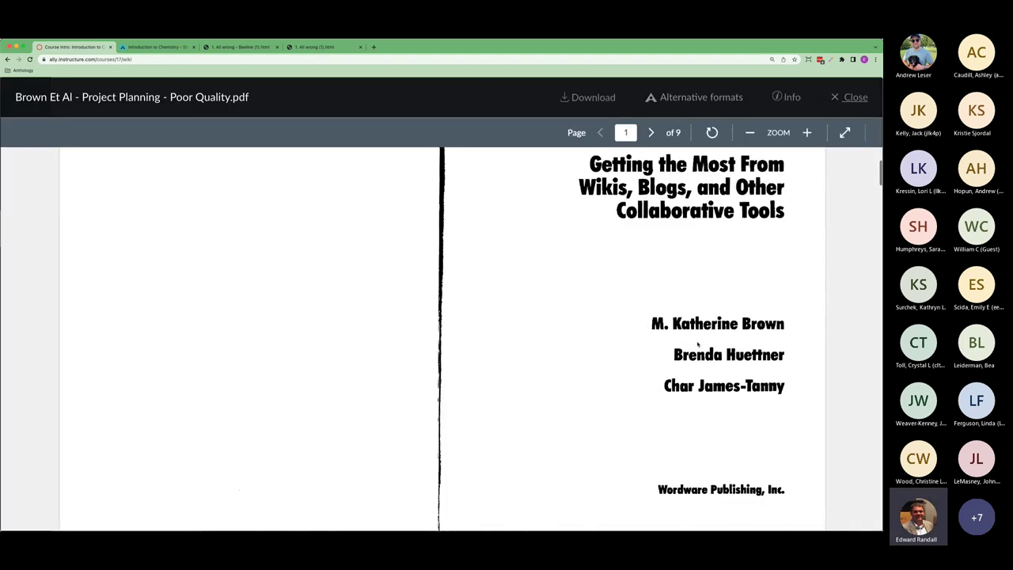
pyautogui.scroll(-5, 224, 402)
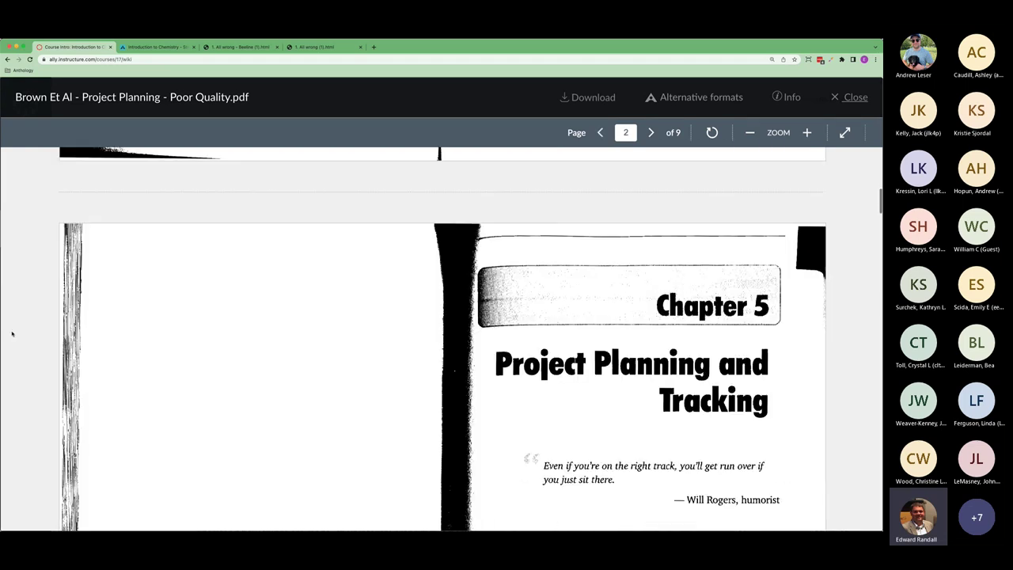
pyautogui.scroll(-6, 374, 342)
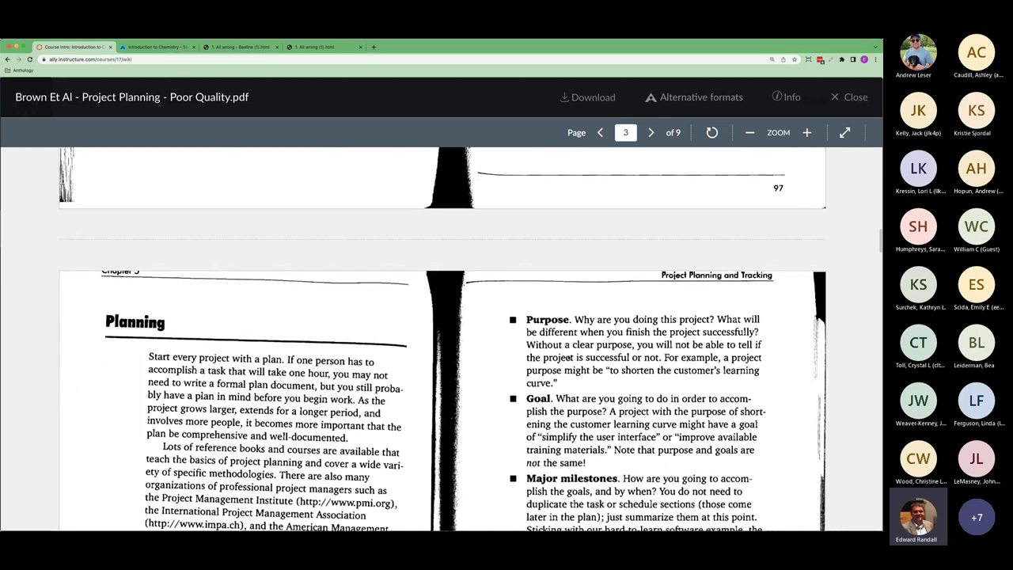
pyautogui.press('super+bracketleft')
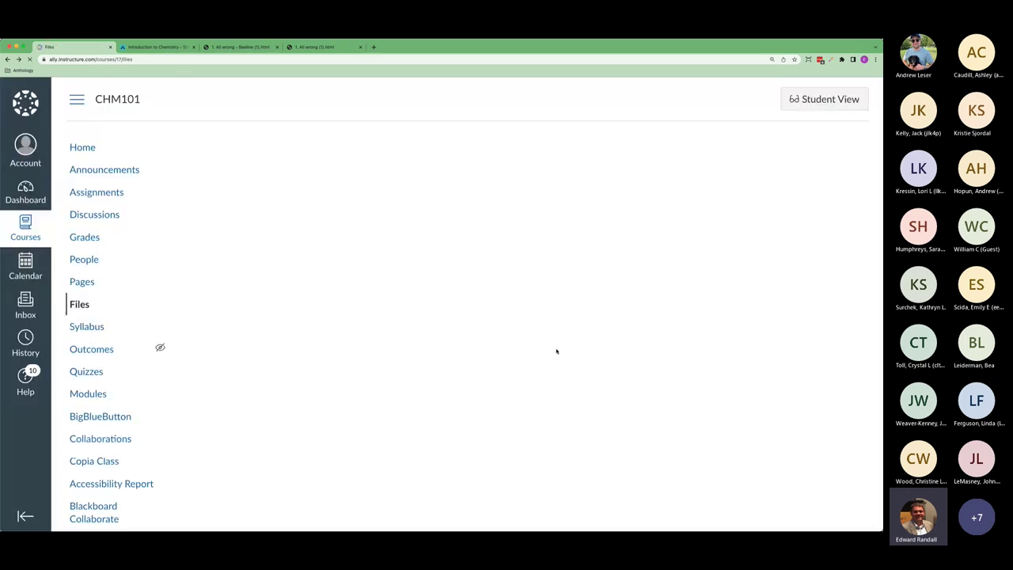
# Reopen the Brown Et Al PDF from Course Intro and scroll through its 9 pages.
pyautogui.click(81, 238)
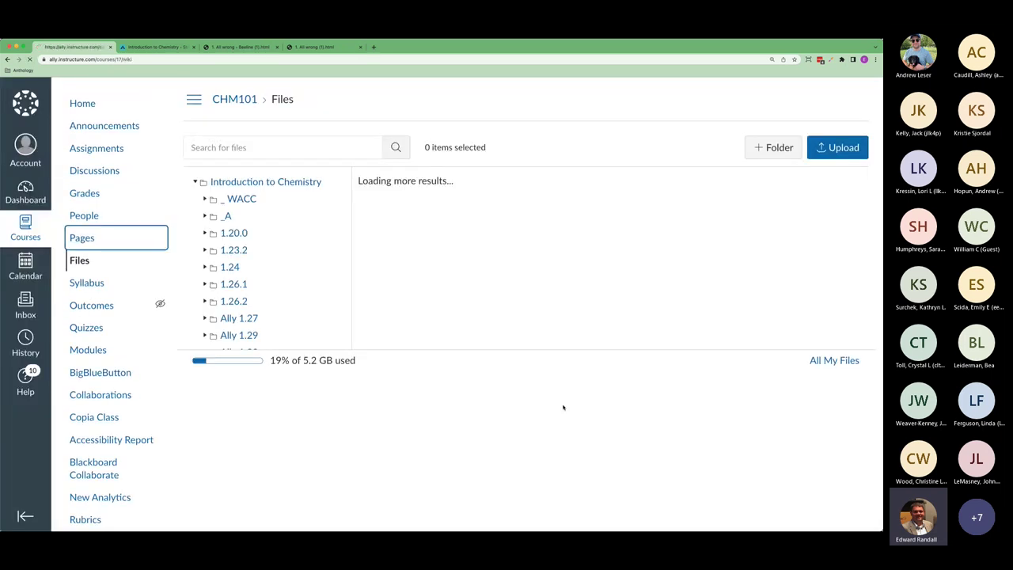
pyautogui.scroll(-15, 523, 391)
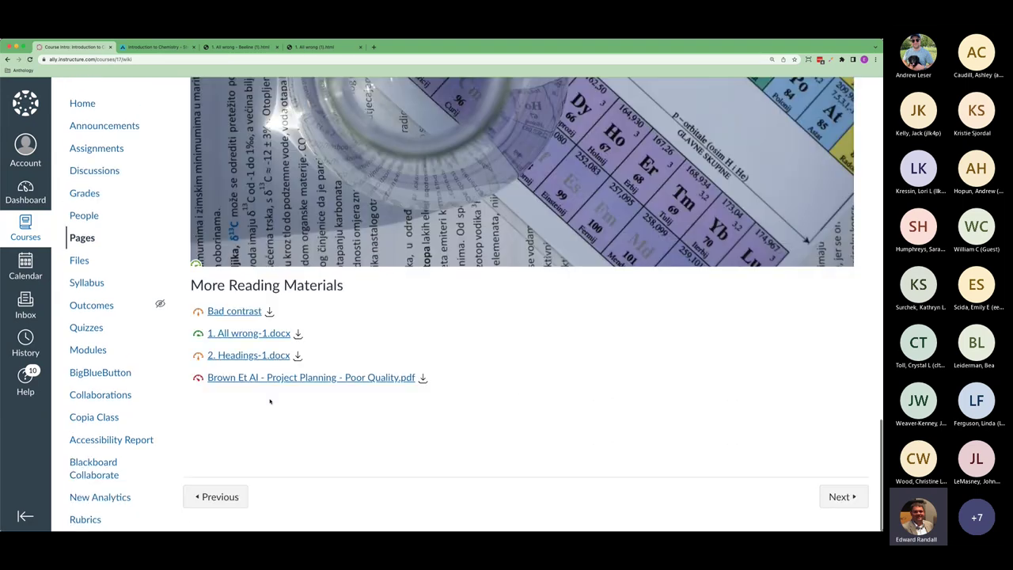
pyautogui.click(266, 384)
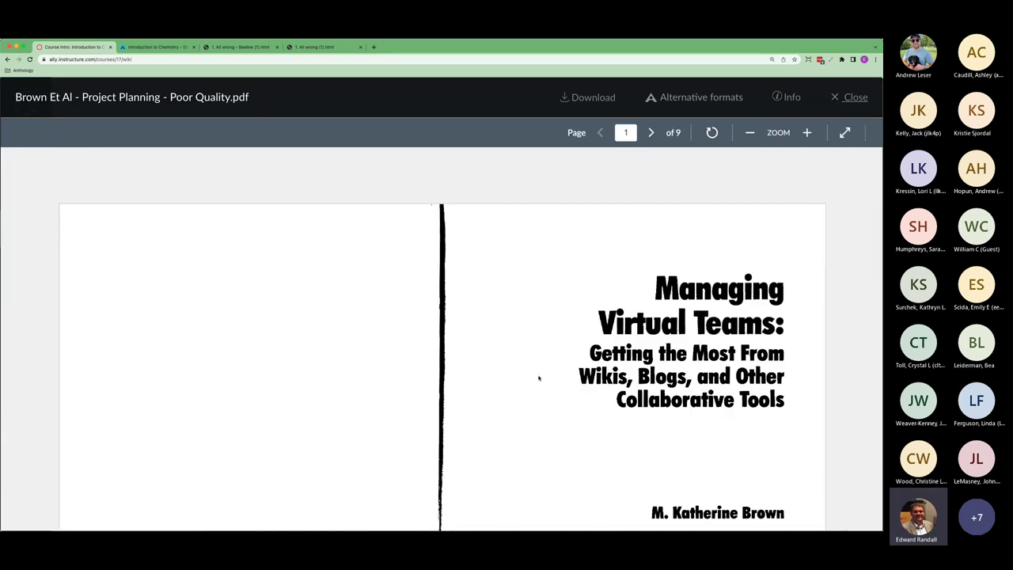
pyautogui.scroll(-3, 538, 379)
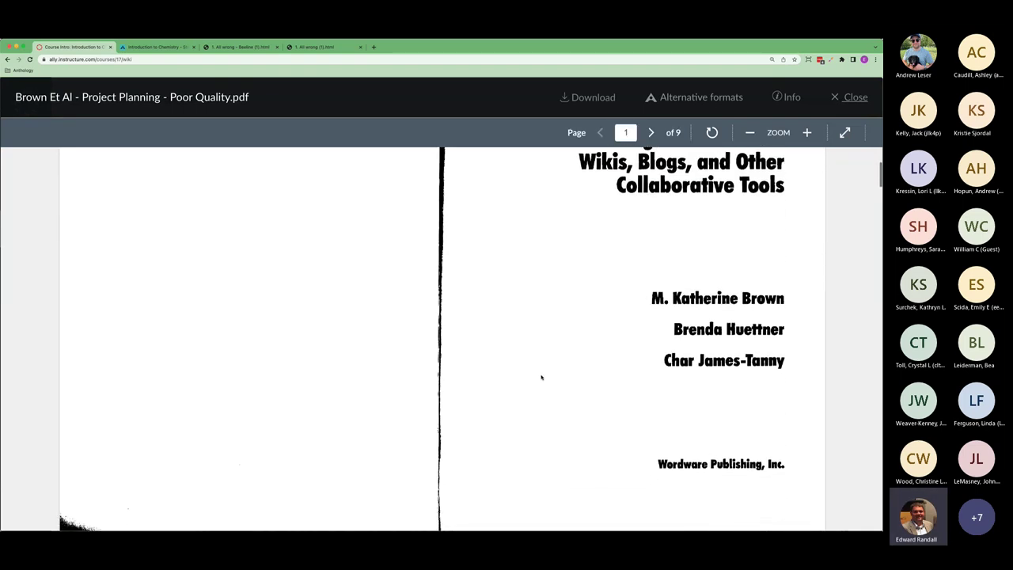
pyautogui.scroll(-3, 541, 378)
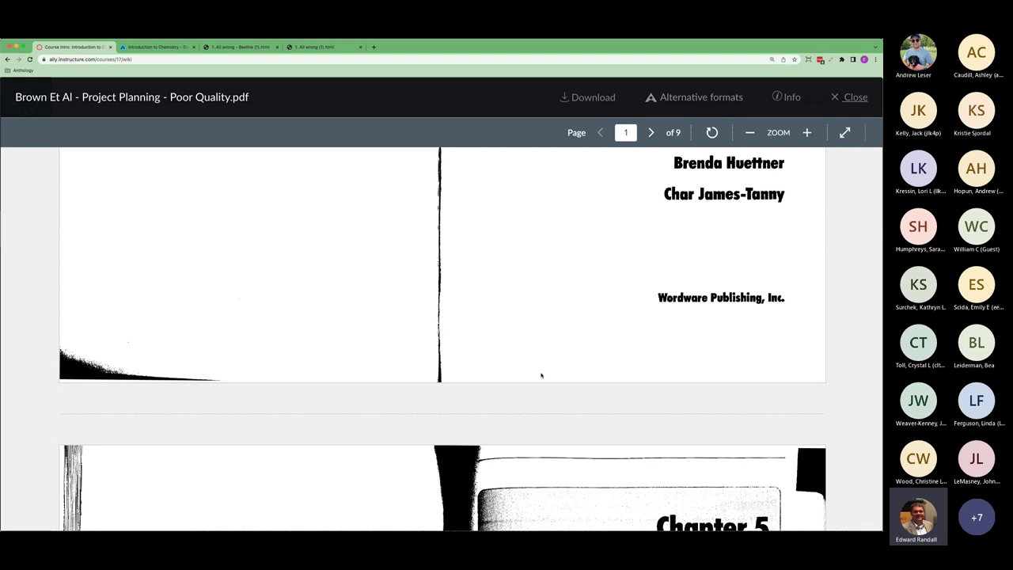
pyautogui.scroll(-10, 585, 360)
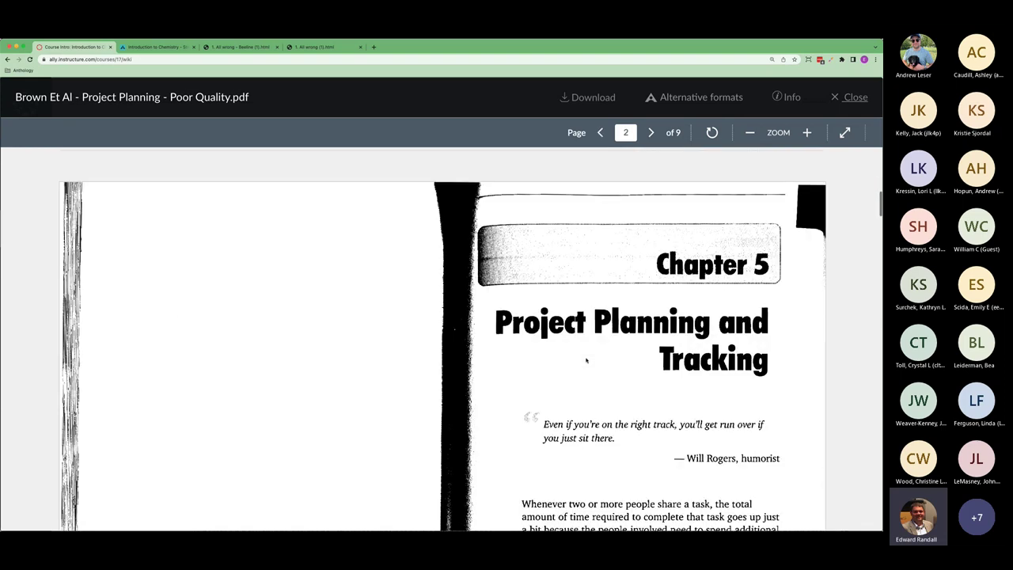
pyautogui.scroll(6, 559, 336)
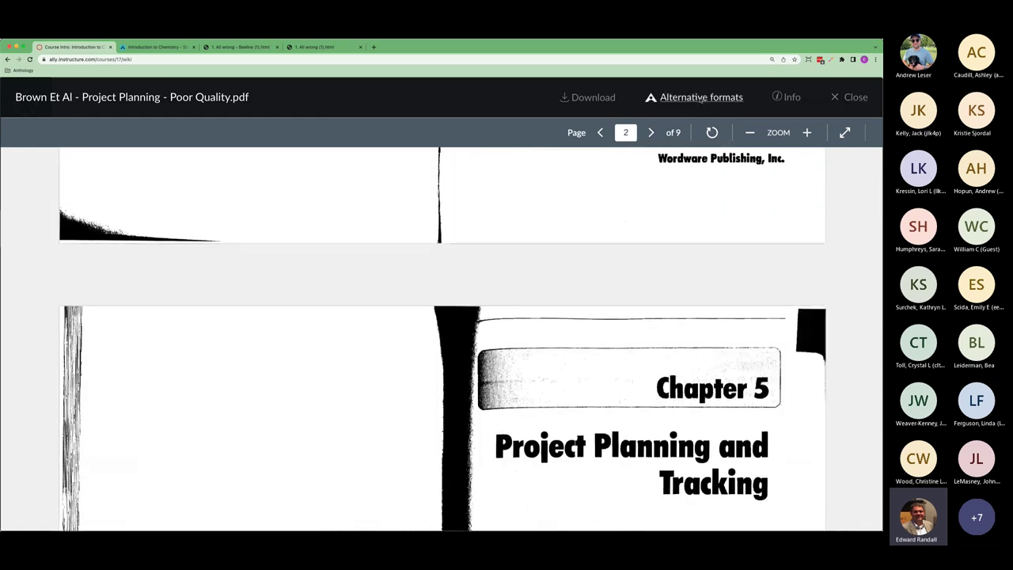
# Check the Brown Et Al PDF's alternative formats, then close them and the preview.
pyautogui.click(701, 97)
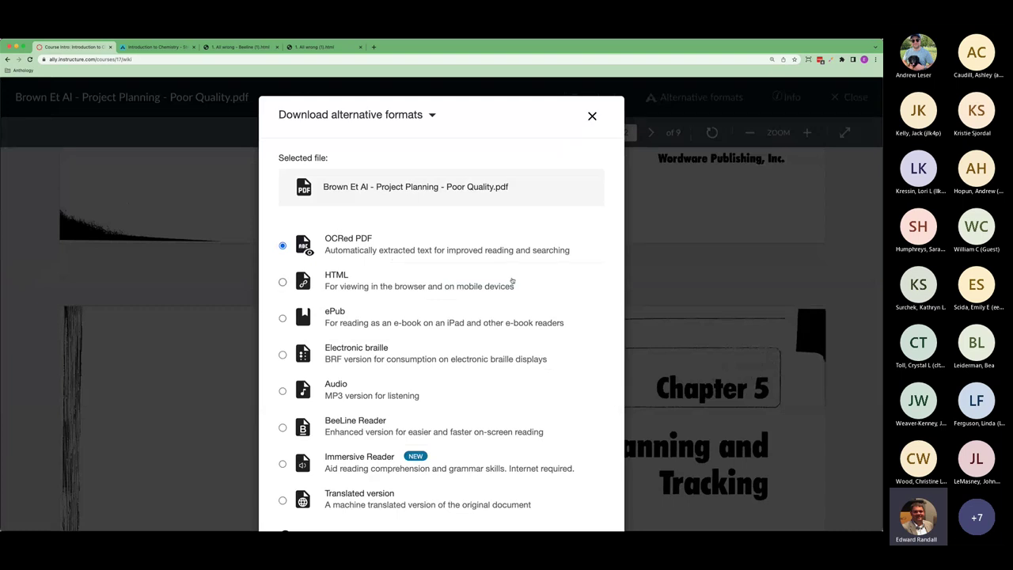
pyautogui.scroll(-3, 522, 341)
pyautogui.click(574, 492)
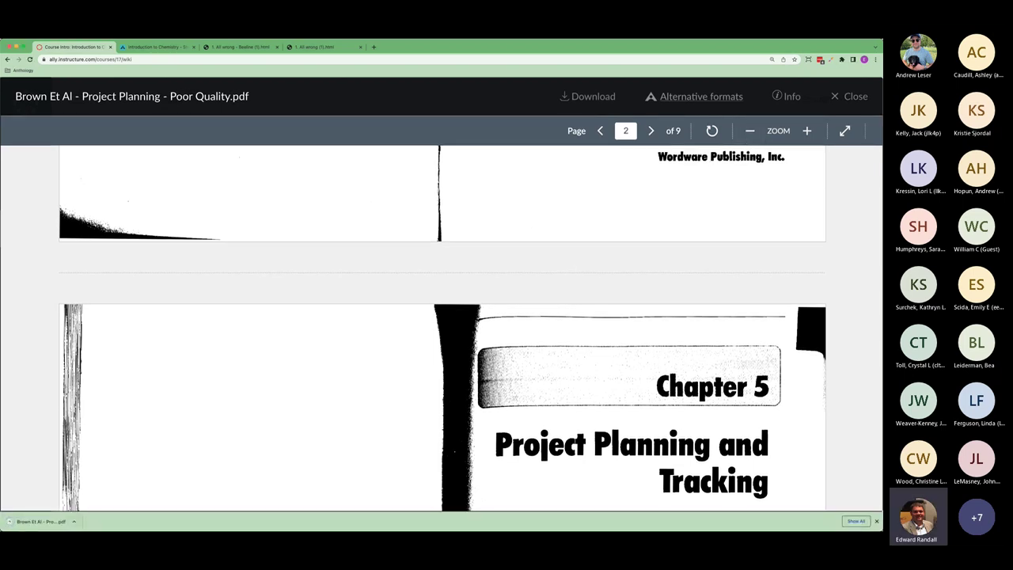
pyautogui.click(853, 96)
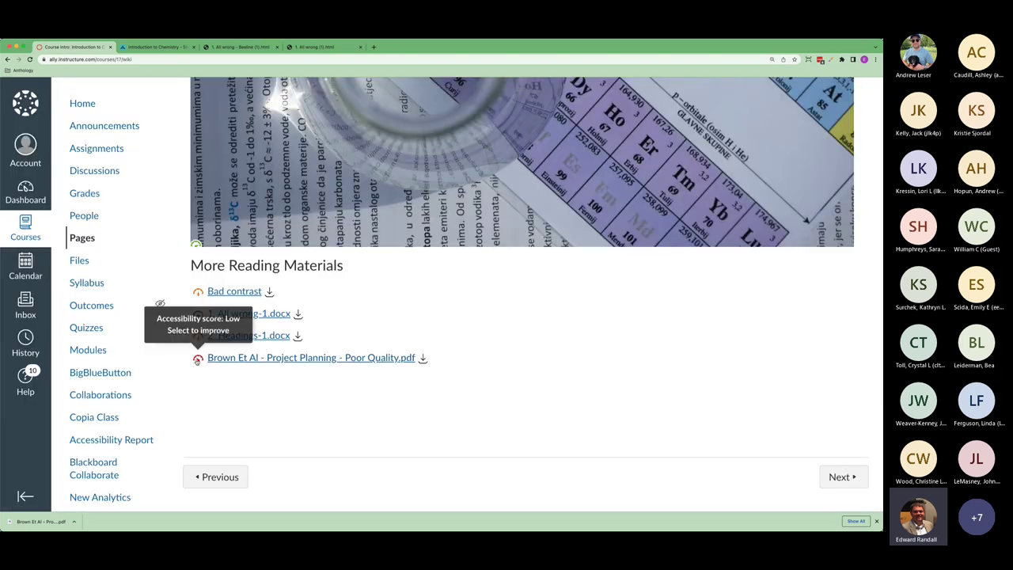
# Open the scanned PDF's Ally feedback and upload its OCRed text-based version.
pyautogui.click(198, 358)
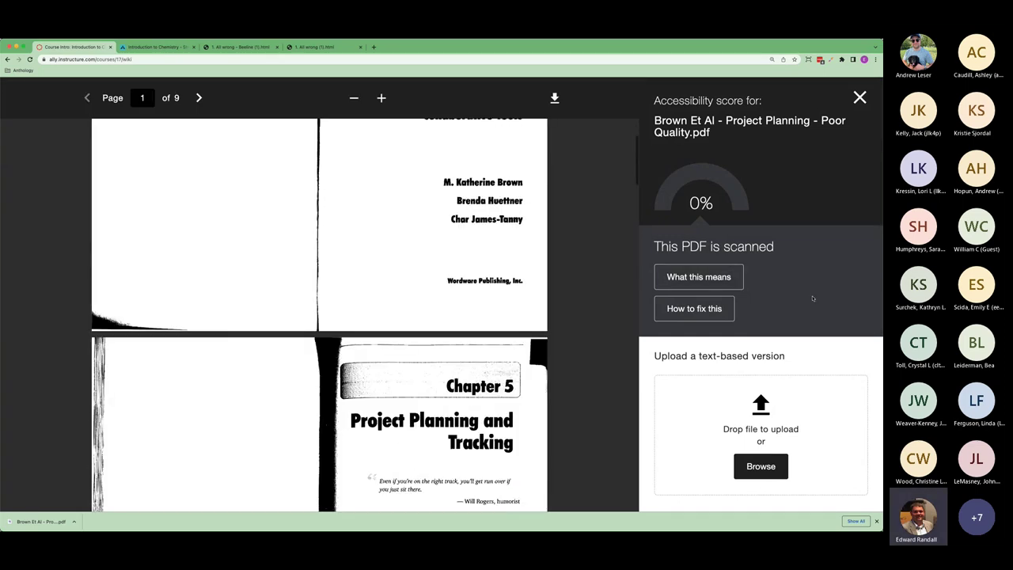
pyautogui.scroll(-5, 190, 403)
pyautogui.scroll(8, 190, 402)
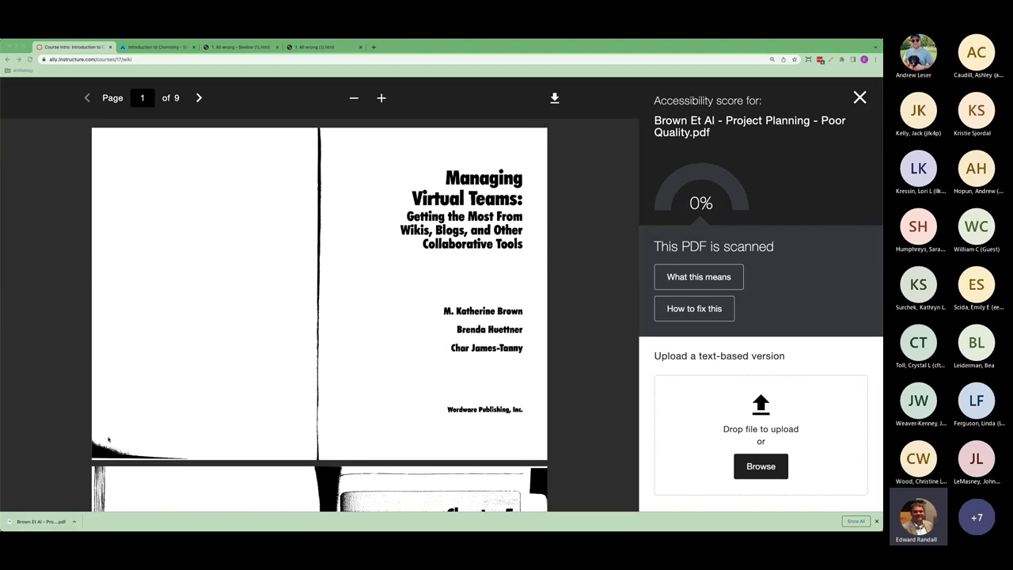
pyautogui.moveTo(439, 453); pyautogui.dragTo(763, 466)
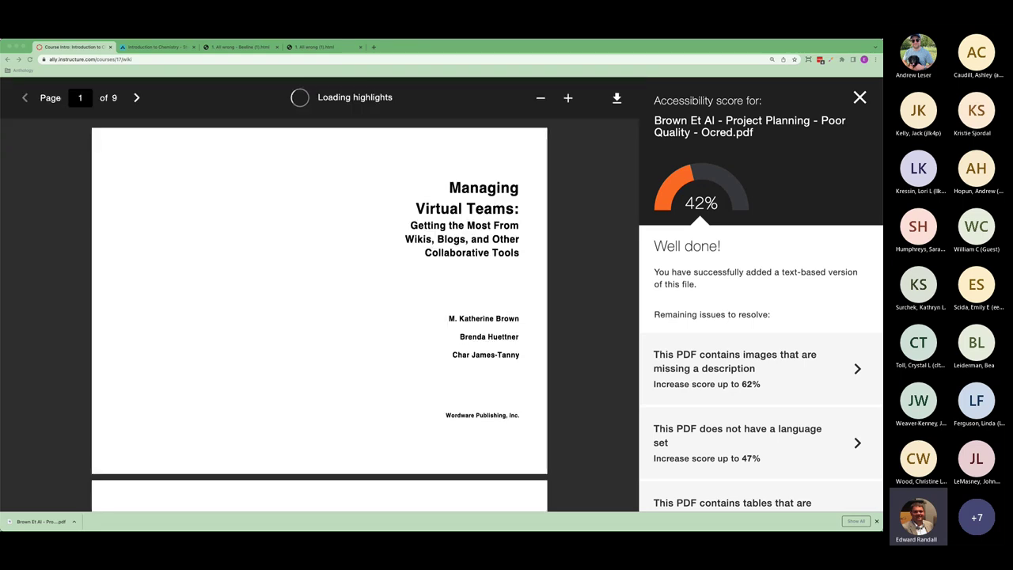
# Scroll through the OCRed PDF, selecting Assumptions paragraph text, then close the 42% feedback.
pyautogui.scroll(-5, 519, 250)
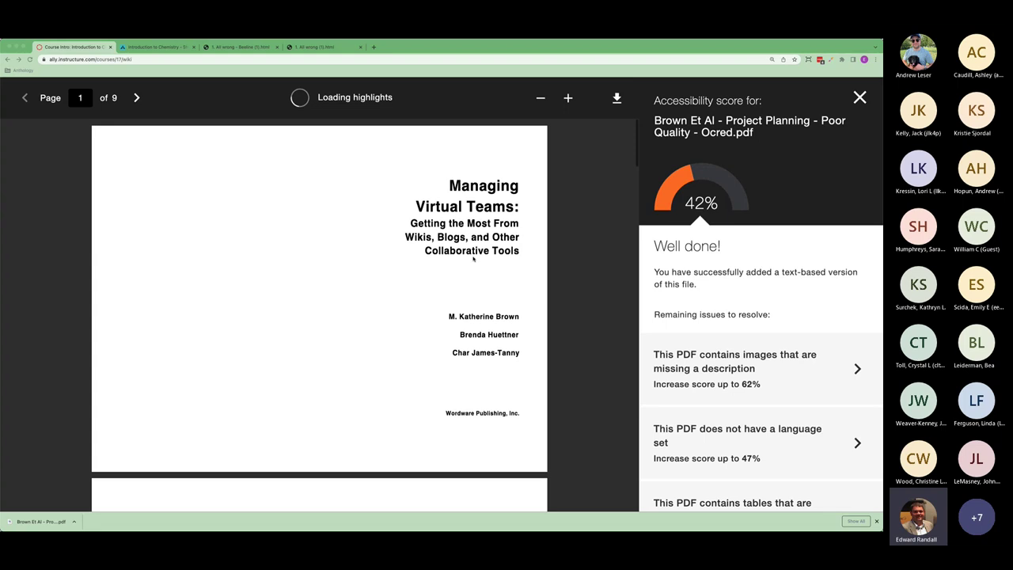
pyautogui.scroll(-3, 473, 261)
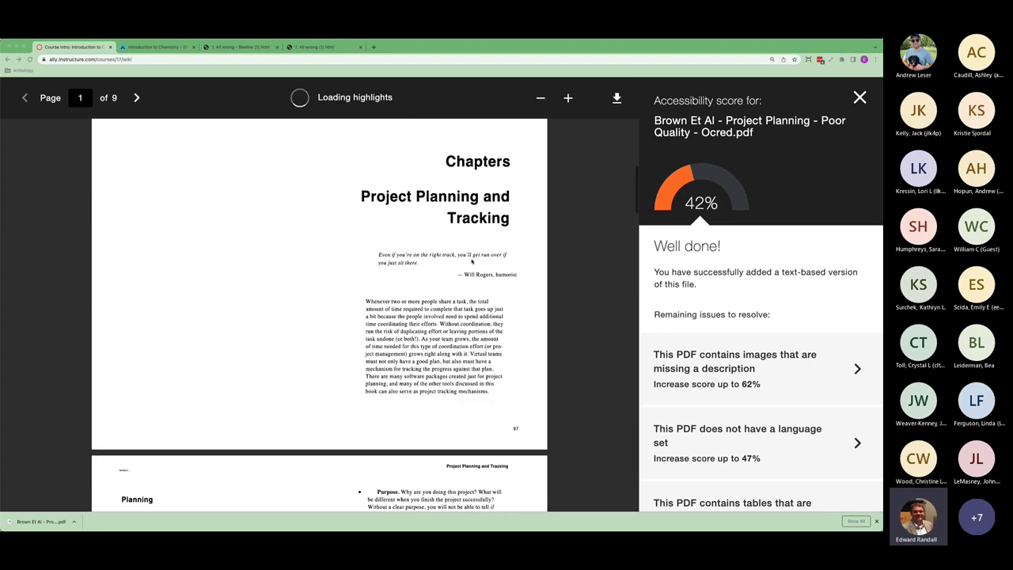
pyautogui.scroll(-2, 471, 262)
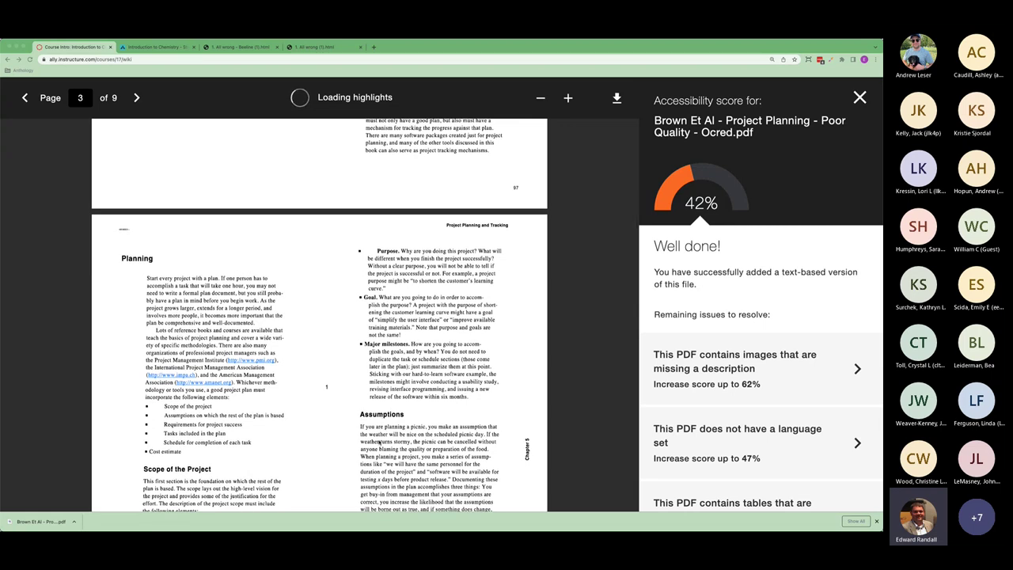
pyautogui.scroll(-1, 374, 436)
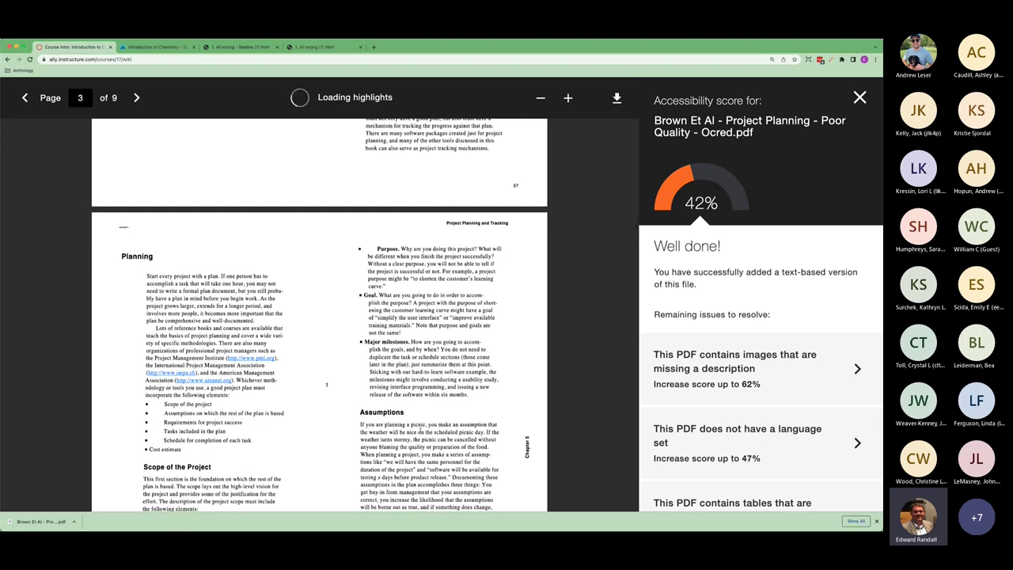
pyautogui.moveTo(420, 431); pyautogui.dragTo(476, 439)
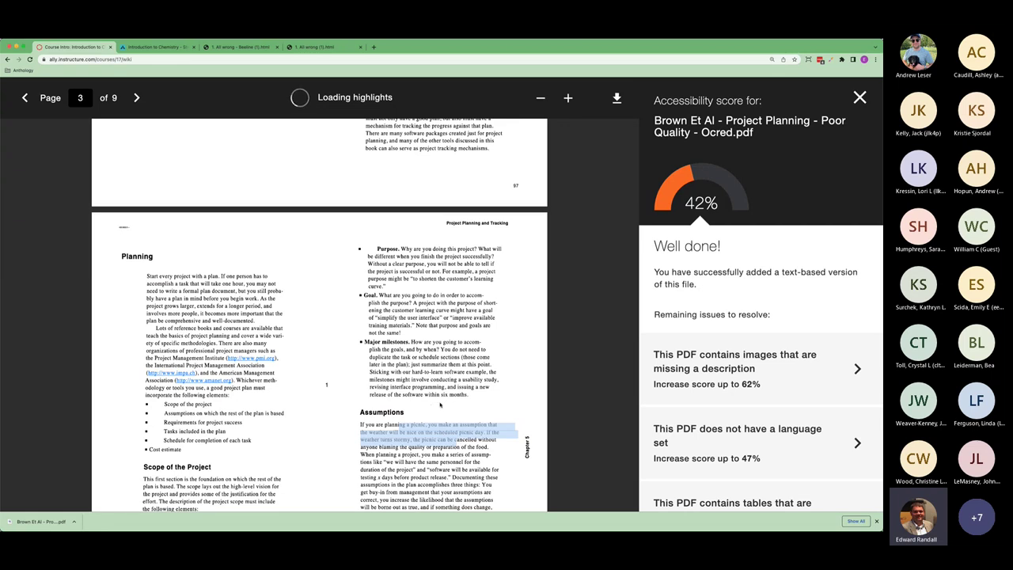
pyautogui.scroll(-5, 439, 386)
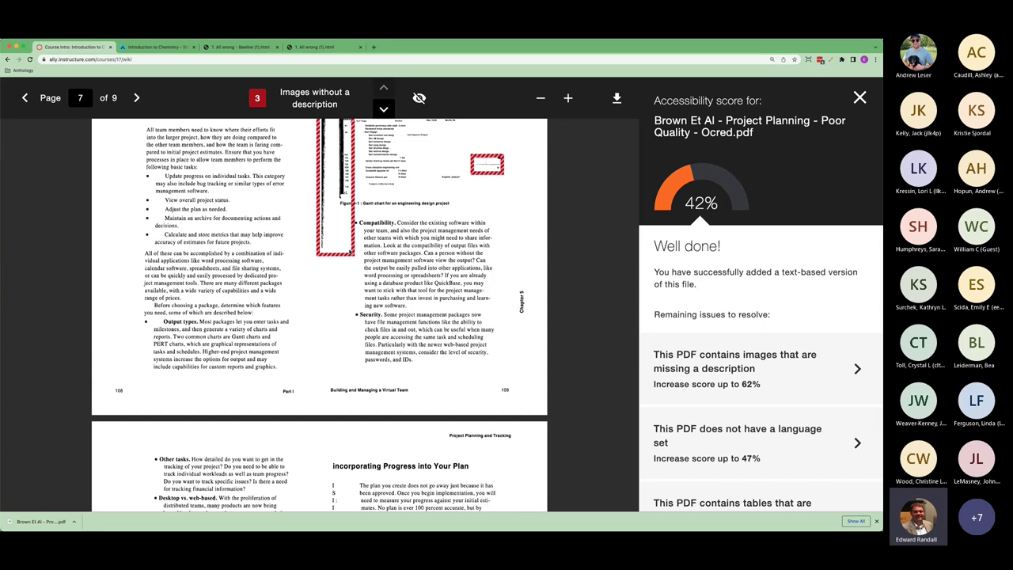
pyautogui.scroll(-5, 489, 174)
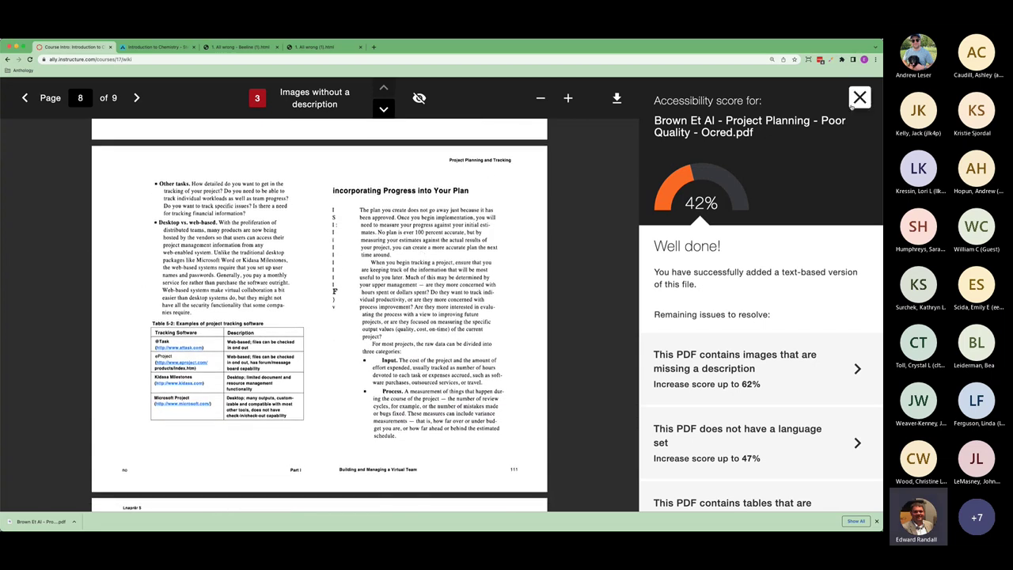
pyautogui.click(859, 97)
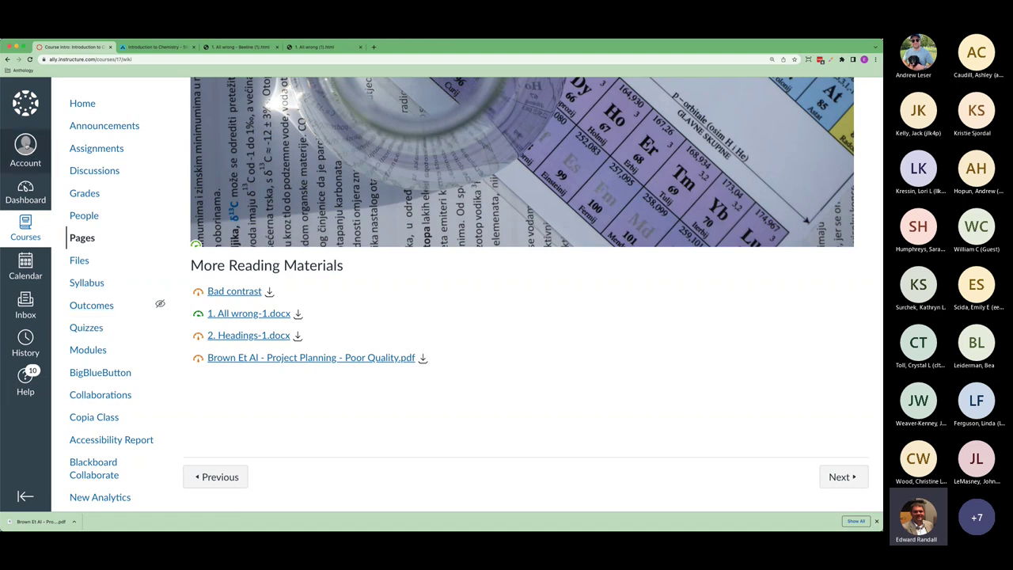
# Leave the Course Intro page for the Dashboard listing the 13 published courses.
pyautogui.click(26, 150)
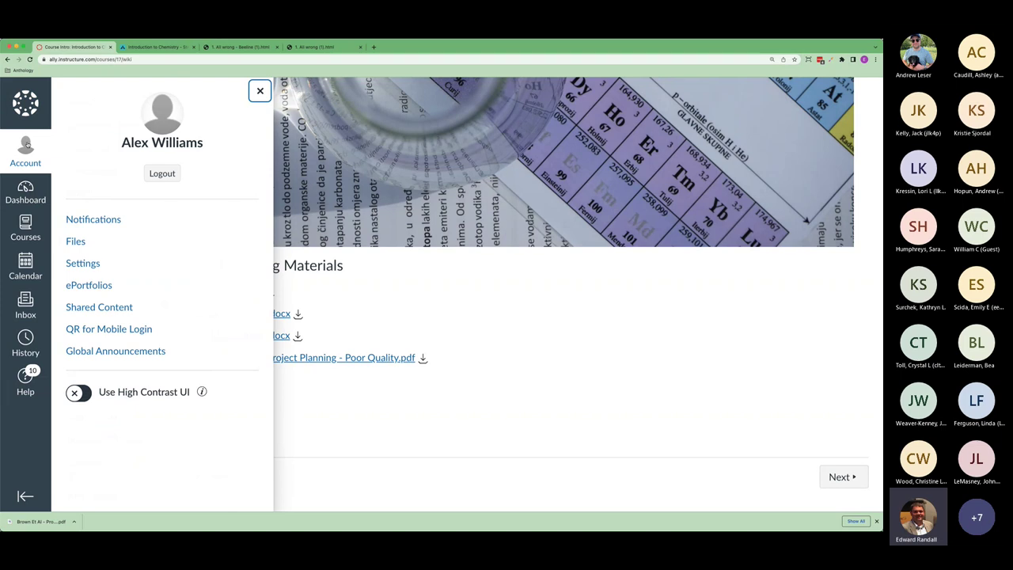
pyautogui.click(259, 90)
pyautogui.click(25, 192)
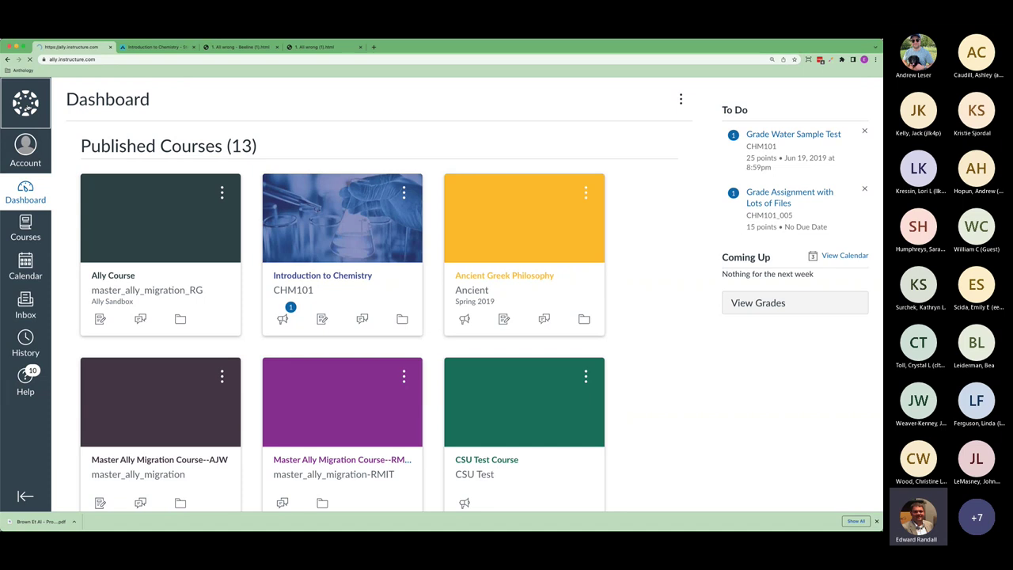
# Log out of the instructor account and log in as admin with LastPass-saved credentials.
pyautogui.click(30, 154)
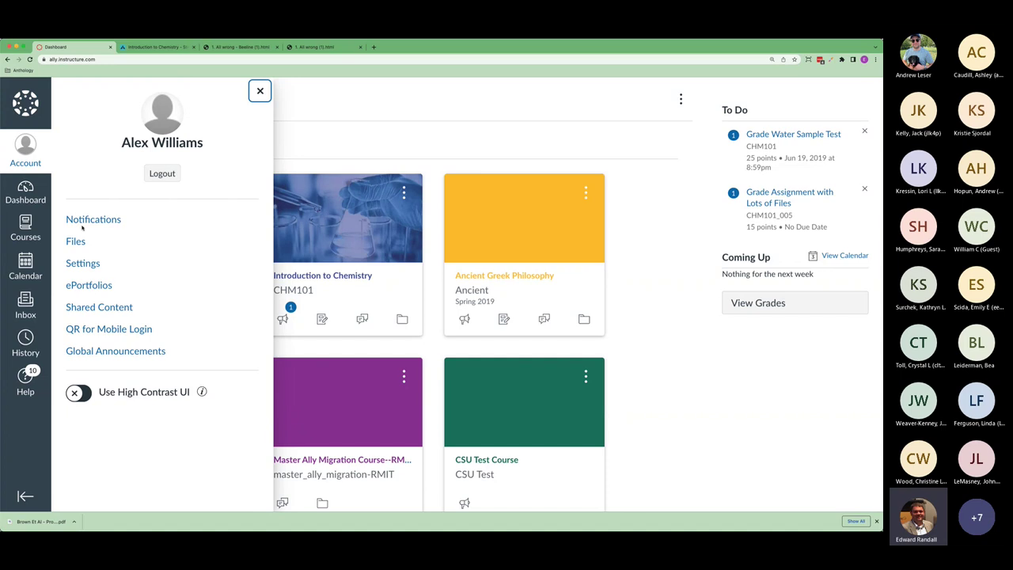
pyautogui.click(171, 178)
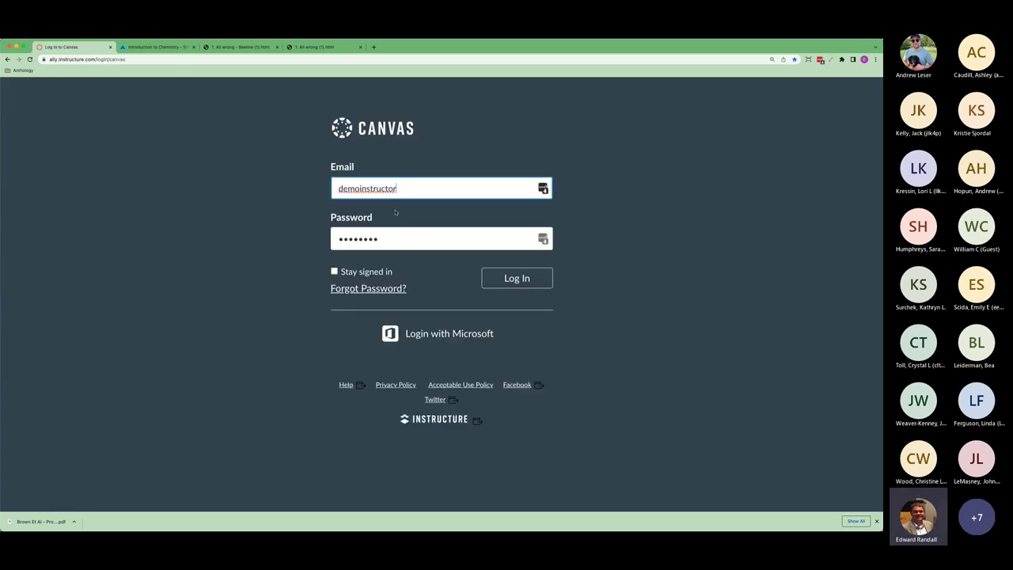
pyautogui.click(543, 188)
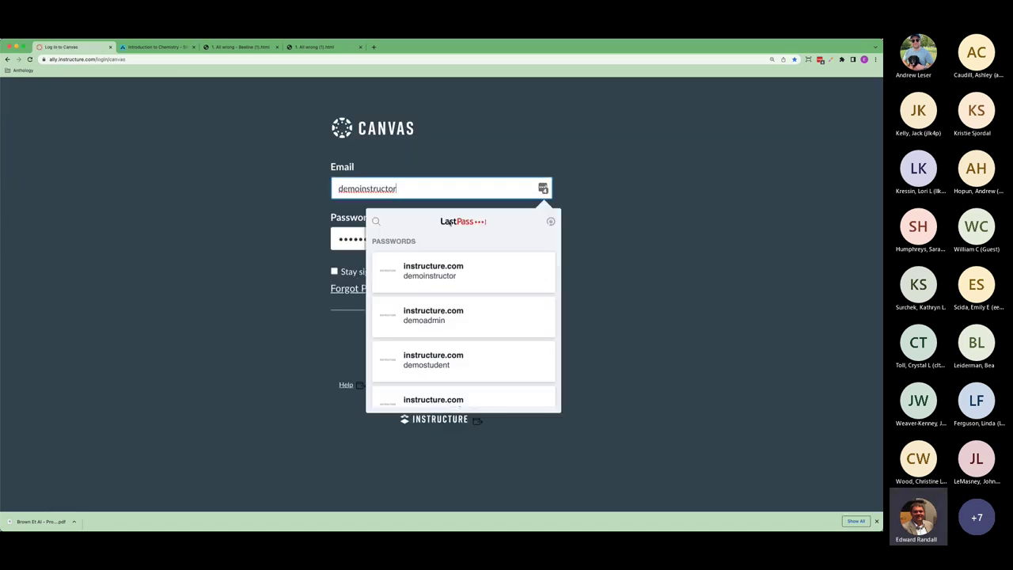
pyautogui.click(431, 319)
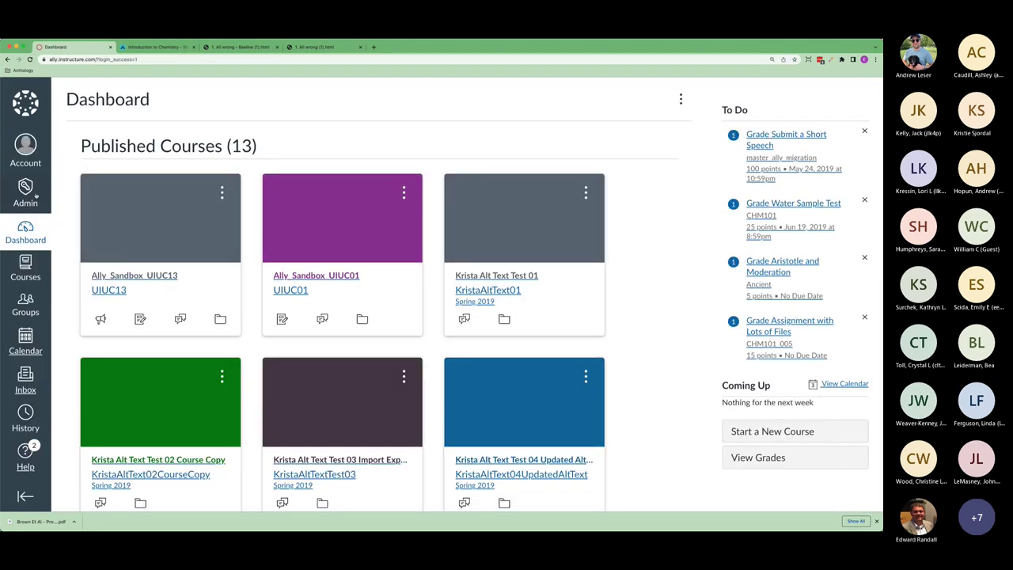
pyautogui.click(35, 194)
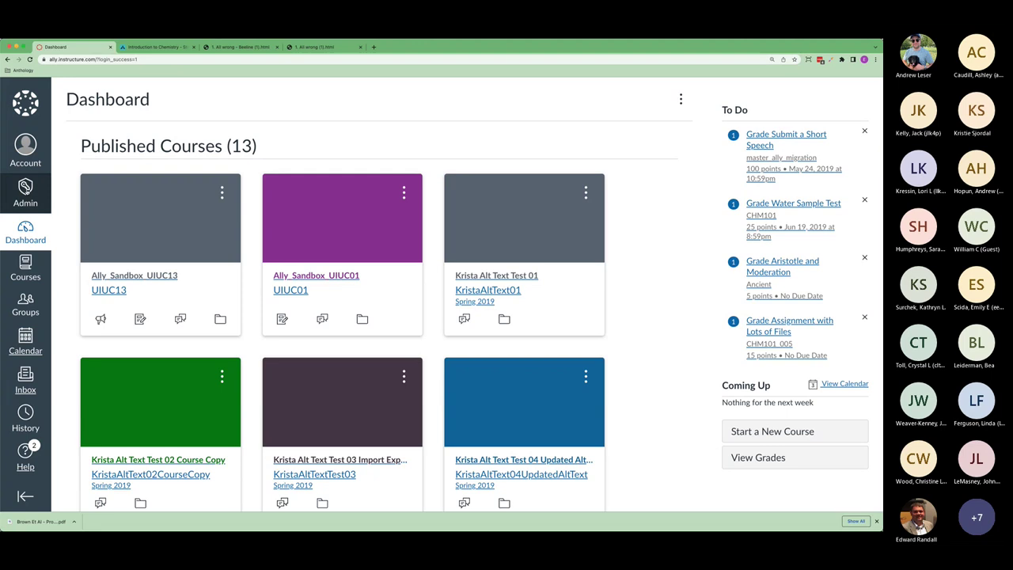
# Open Ally Institution Report LTI 1.3 under the Demos account, charting scores by academic year.
pyautogui.click(83, 141)
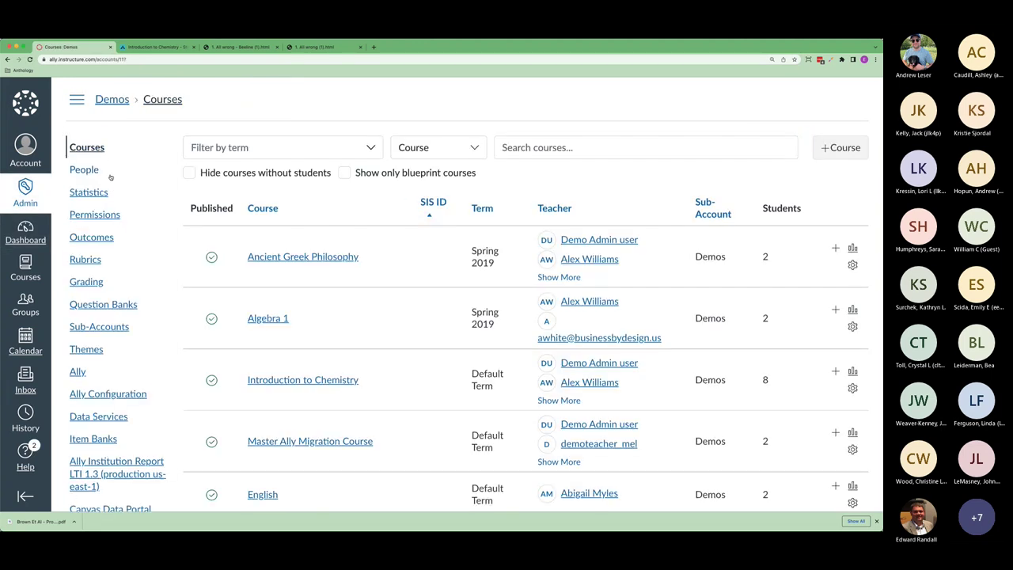
pyautogui.scroll(-3, 111, 177)
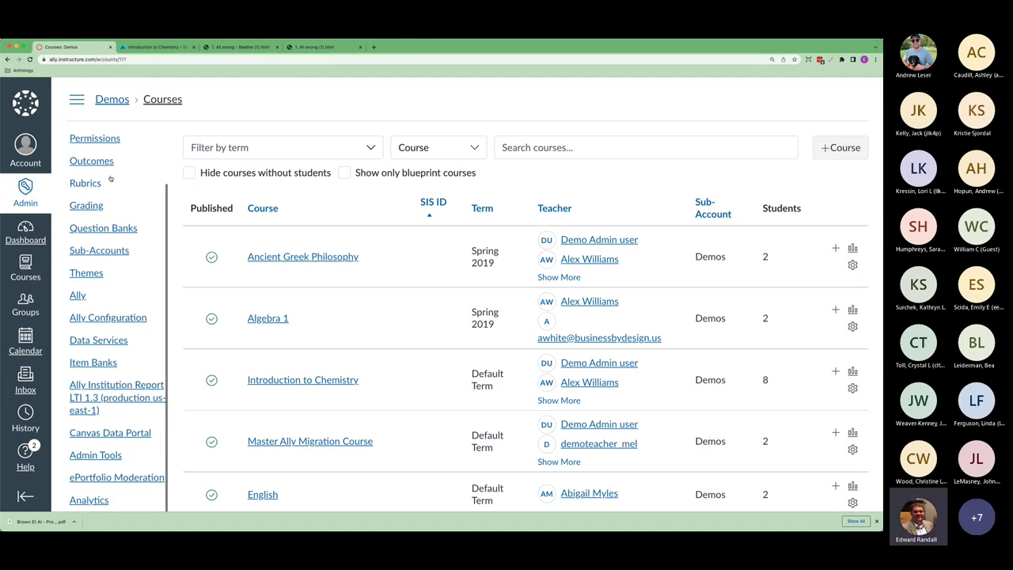
pyautogui.scroll(-1, 112, 186)
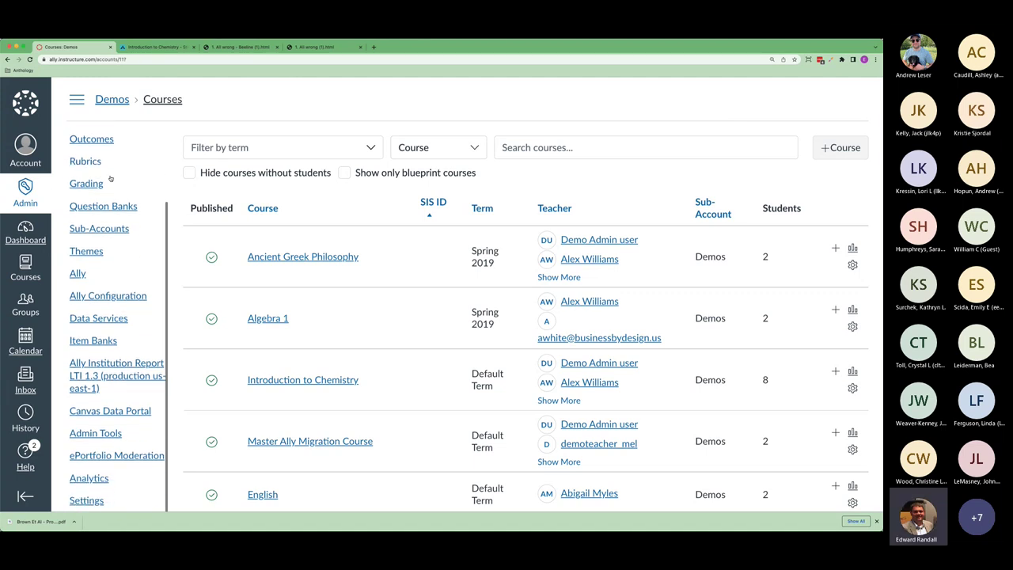
pyautogui.click(101, 366)
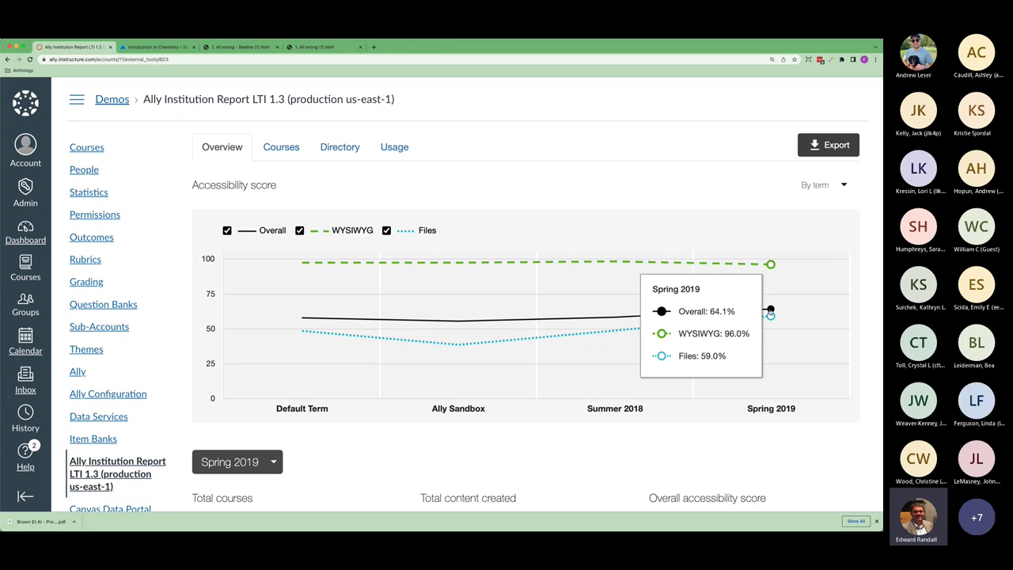
pyautogui.click(831, 176)
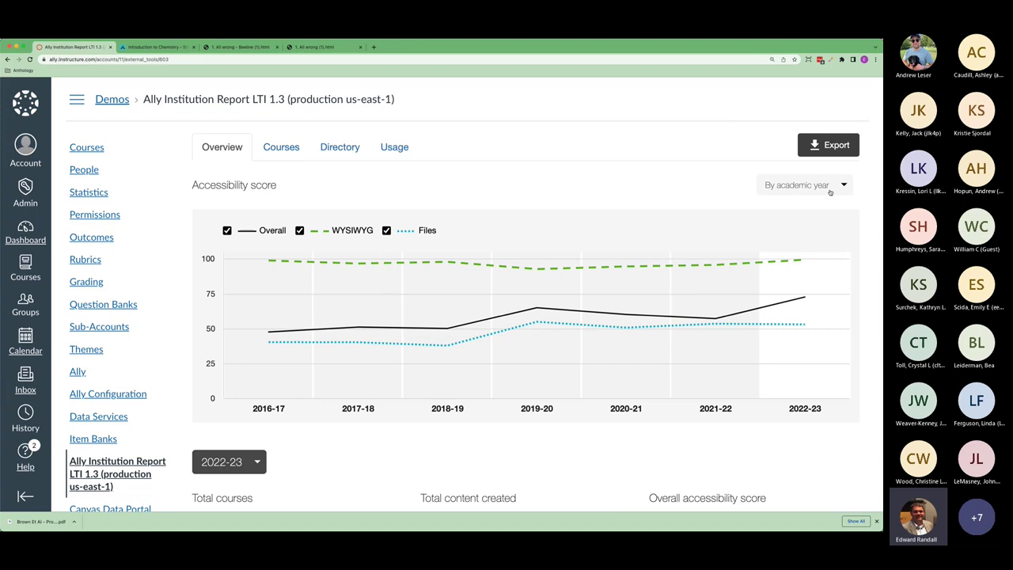
# View the score chart by month, then regroup it by academic year (2022-23 at 72.7%).
pyautogui.click(811, 212)
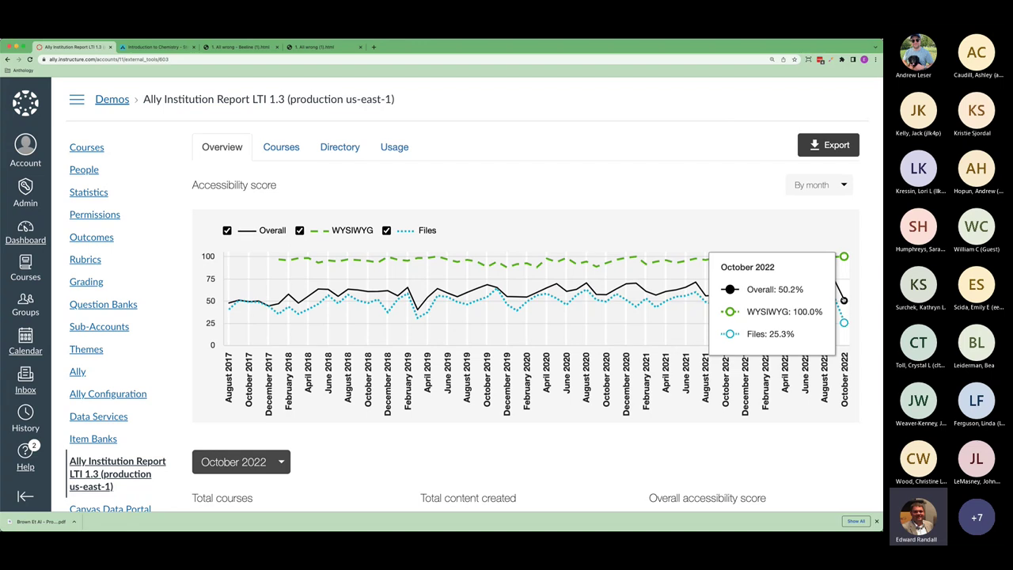
pyautogui.click(824, 175)
pyautogui.click(826, 166)
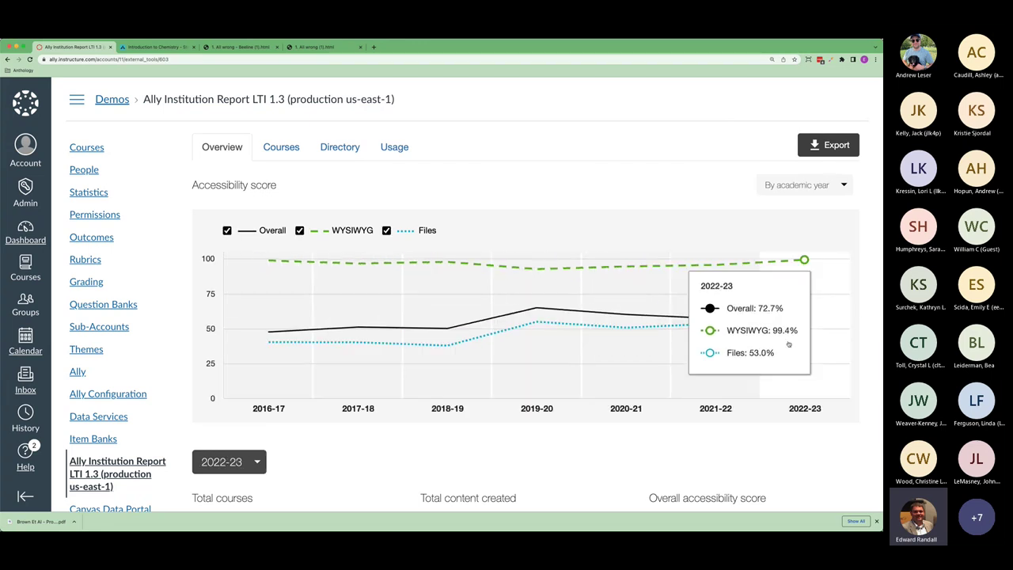
# Select 2021-22 in the year dropdown above the overview donut charts.
pyautogui.scroll(-3, 752, 364)
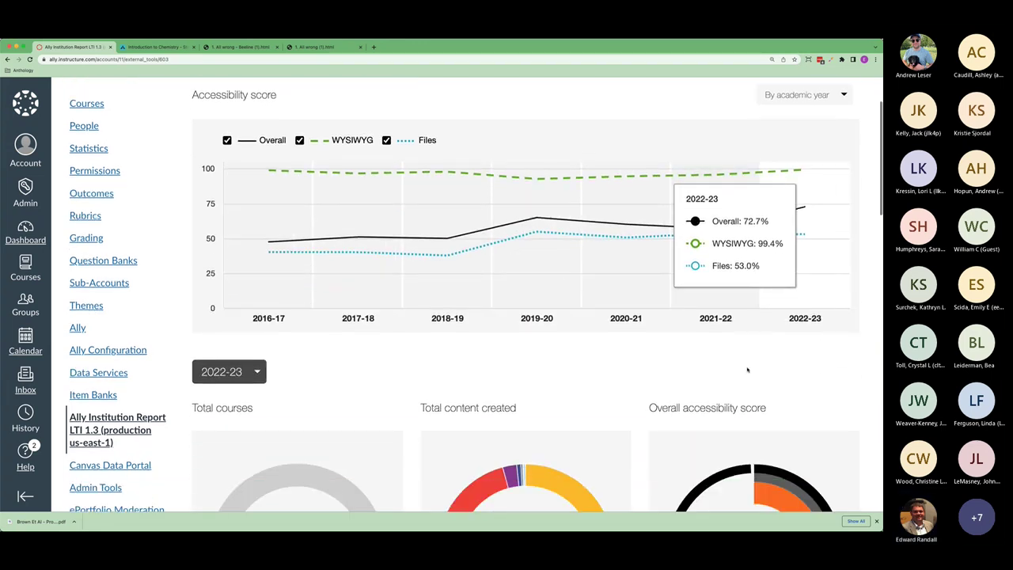
pyautogui.scroll(-2, 747, 369)
pyautogui.click(241, 292)
pyautogui.click(448, 315)
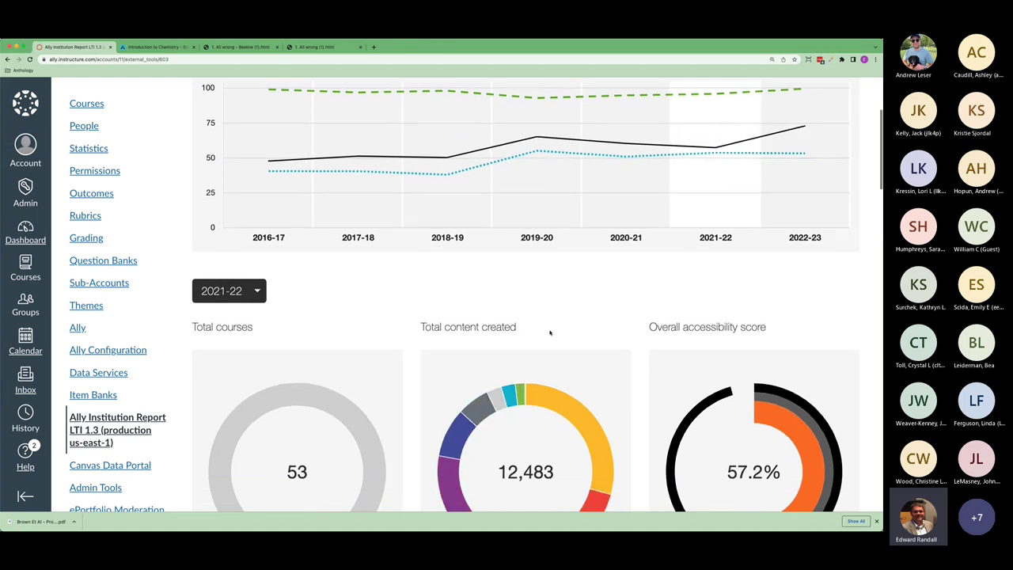
# Read the 2021-22 donut values: 57.2% overall score, led by 3,390 contrast issues.
pyautogui.scroll(-5, 550, 333)
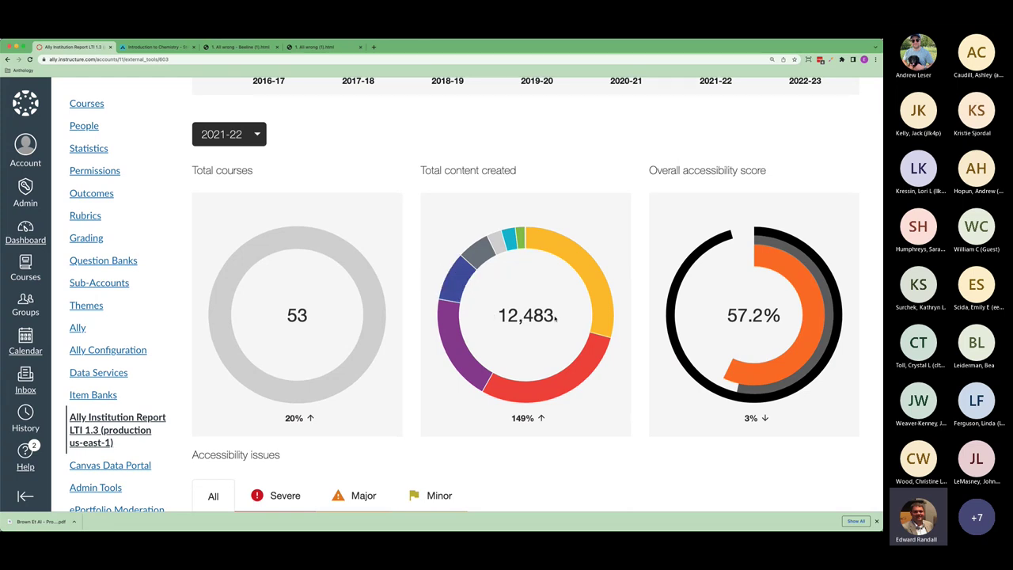
pyautogui.moveTo(723, 309)
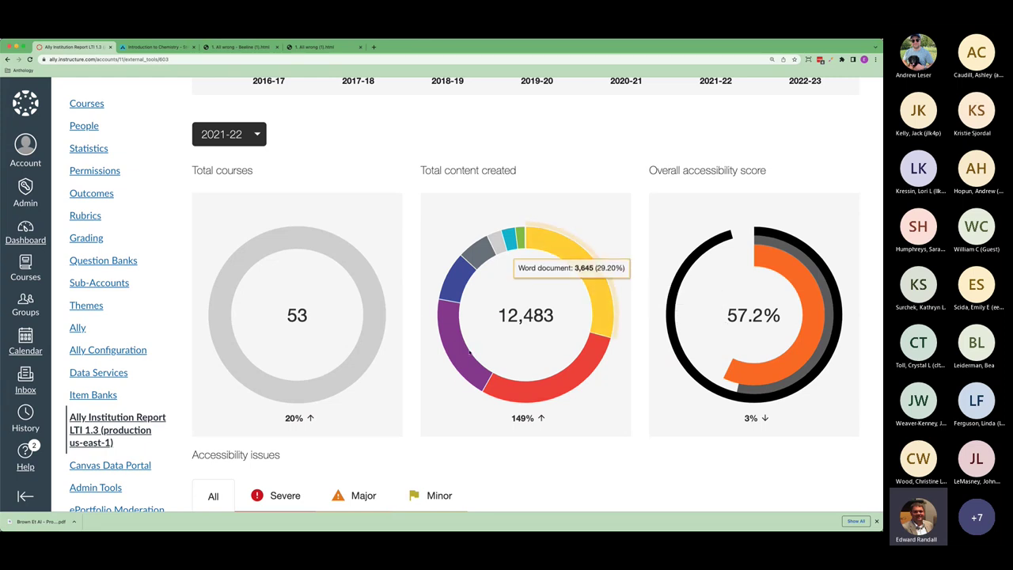
pyautogui.moveTo(305, 417)
pyautogui.moveTo(527, 417)
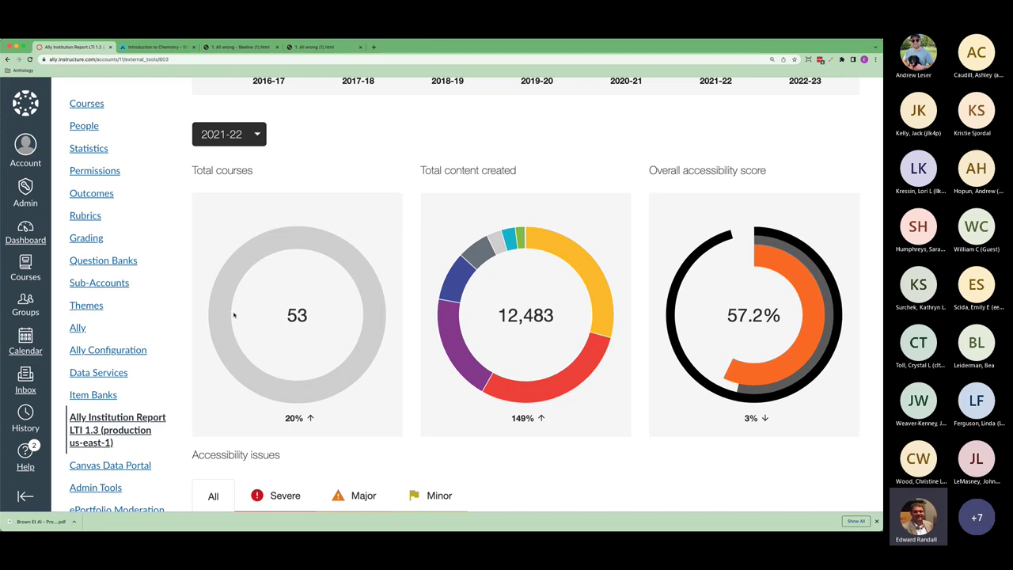
pyautogui.scroll(-5, 459, 370)
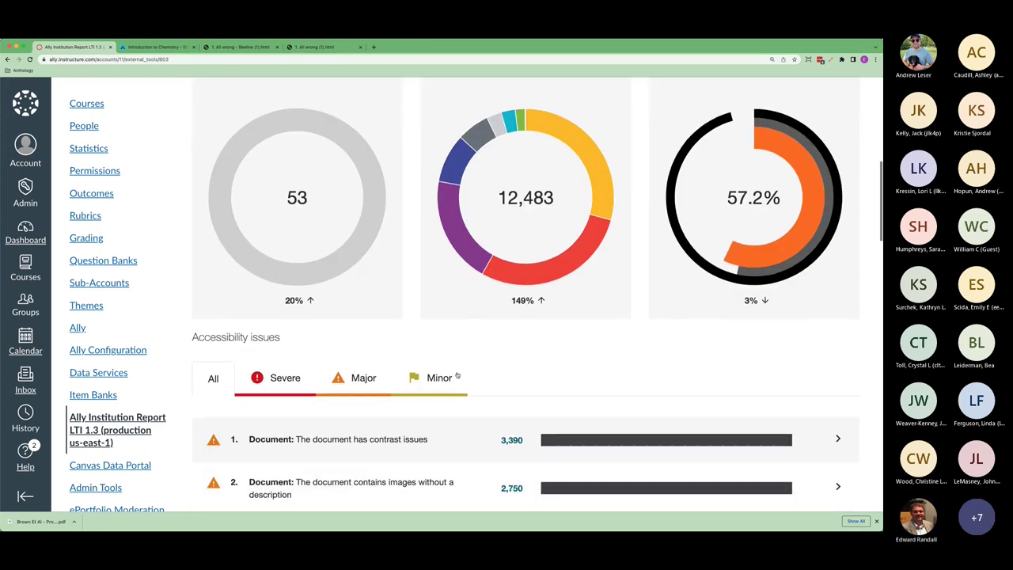
# Compare the Severe and Major accessibility issue lists for 2021-22.
pyautogui.scroll(-1, 476, 368)
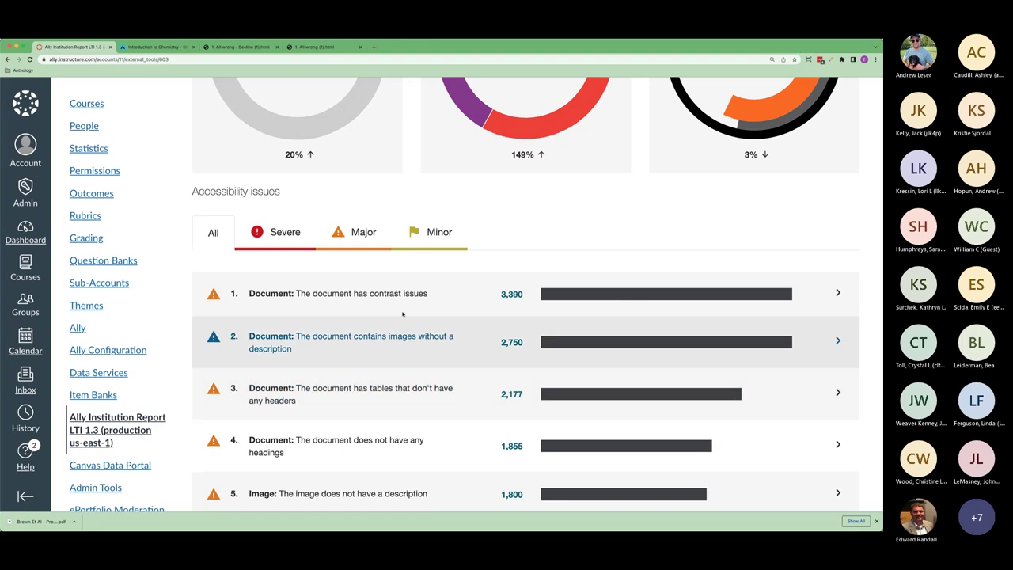
pyautogui.scroll(-2, 269, 303)
pyautogui.moveTo(505, 202)
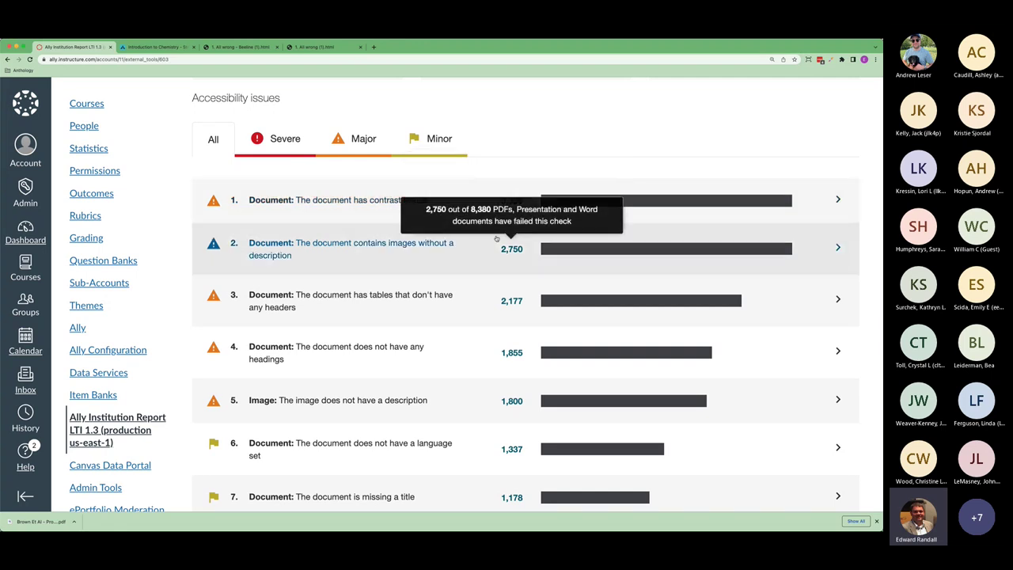
pyautogui.click(282, 140)
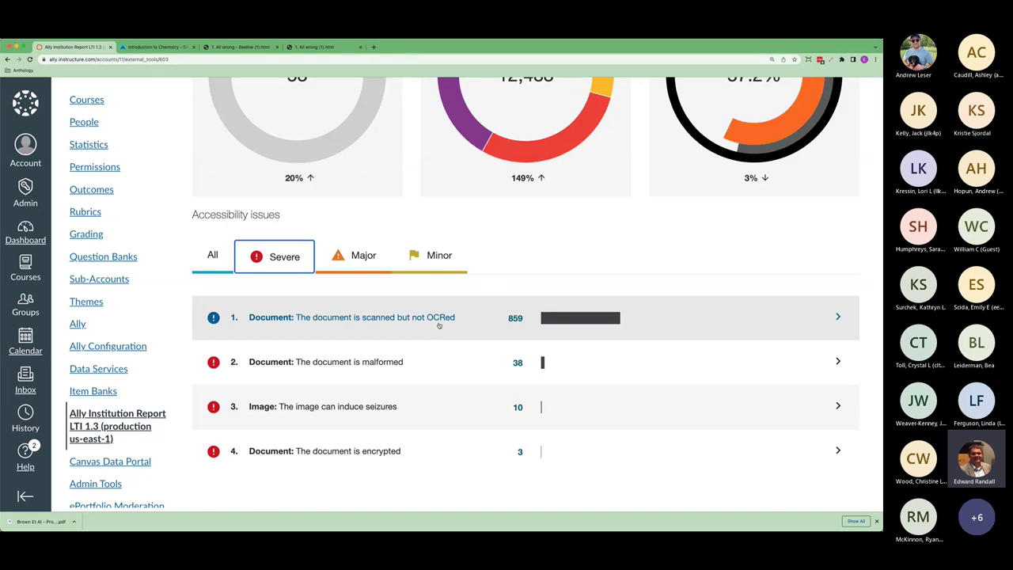
pyautogui.click(364, 255)
pyautogui.scroll(-2, 395, 243)
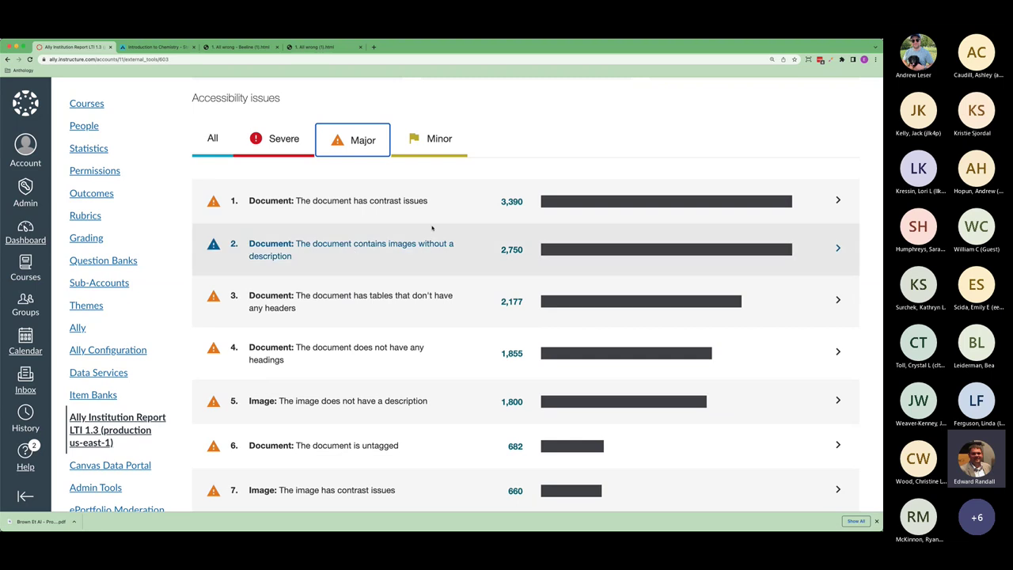
# Check Minor issues, then open 'The document has contrast issues' from the Major list.
pyautogui.click(427, 141)
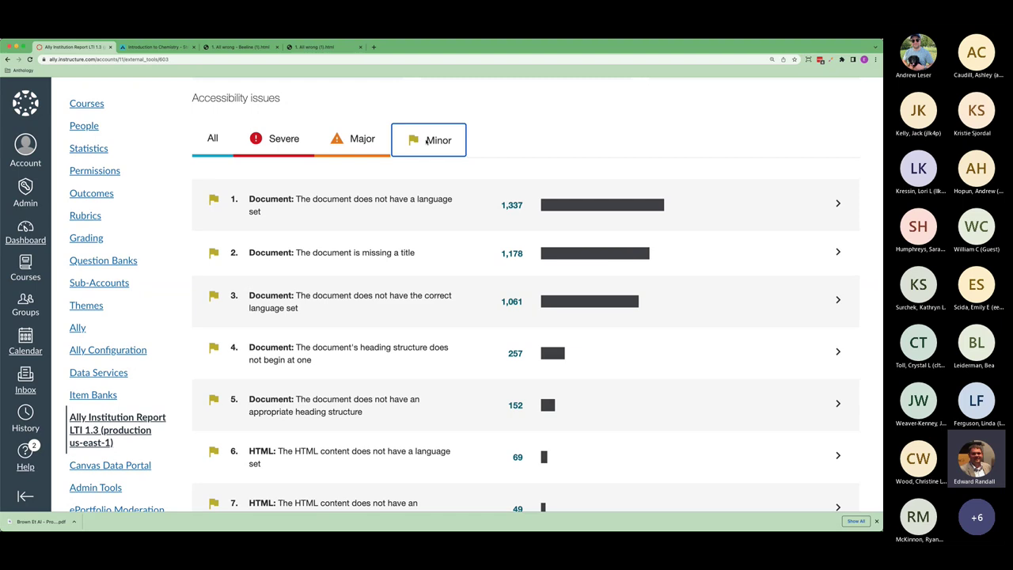
pyautogui.click(357, 141)
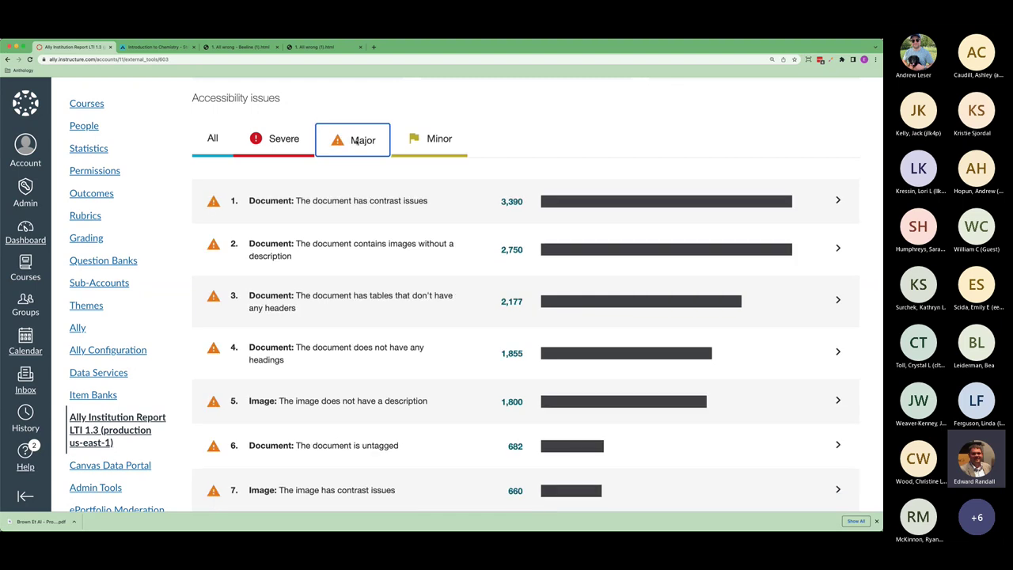
pyautogui.click(414, 200)
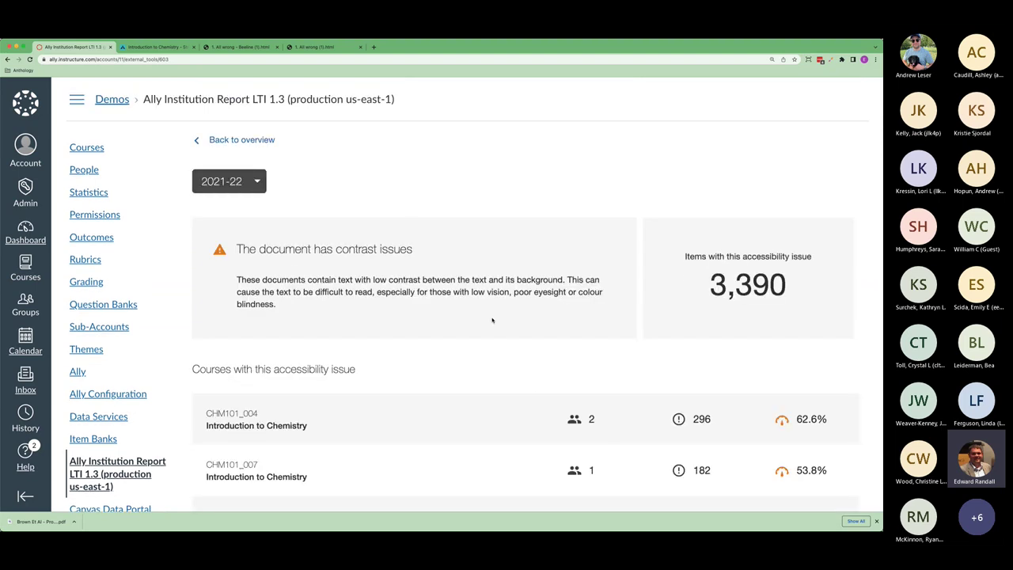
pyautogui.scroll(-2, 492, 321)
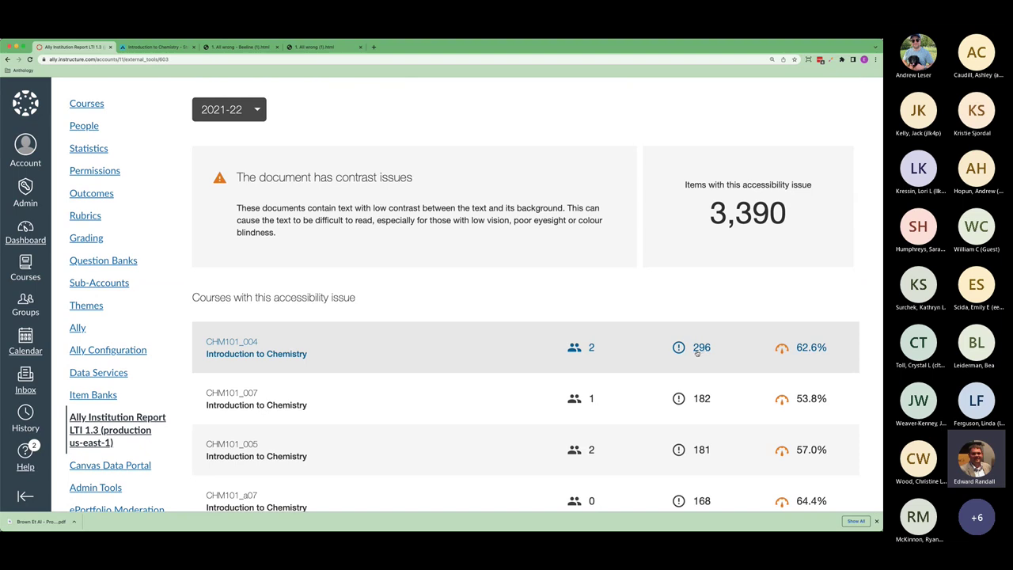
pyautogui.scroll(-3, 544, 357)
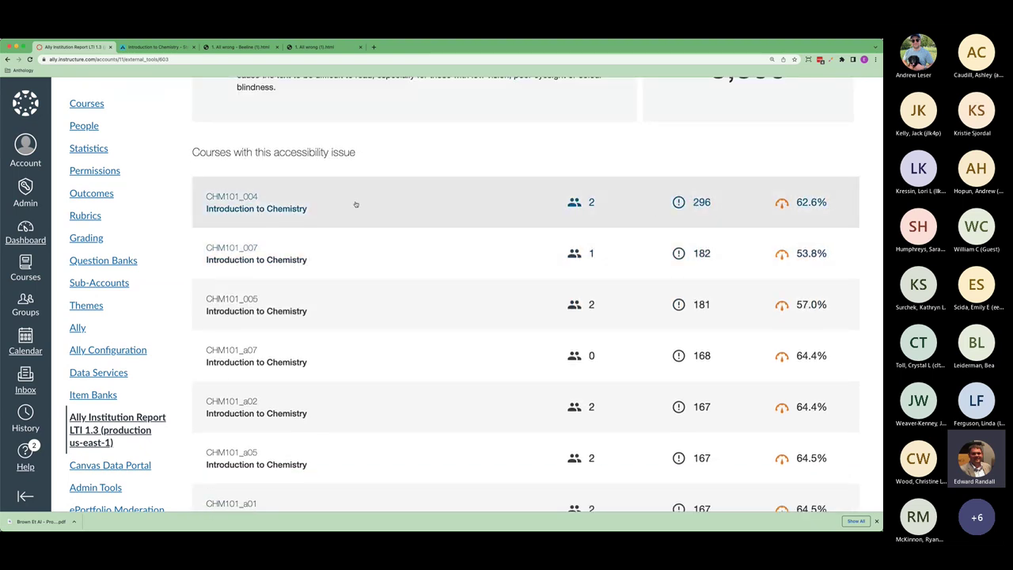
pyautogui.click(356, 204)
# Open Ally feedback for Materialsamling - E-format - Fixed-1.pdf, scored 4.0%, in CHM101_004's items.
pyautogui.scroll(-3, 546, 269)
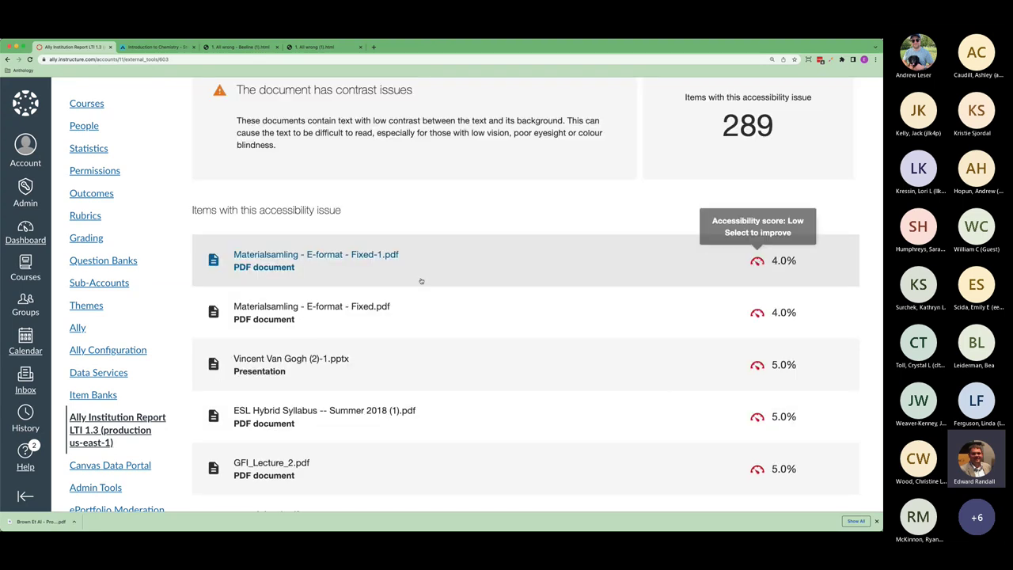
pyautogui.scroll(-2, 430, 280)
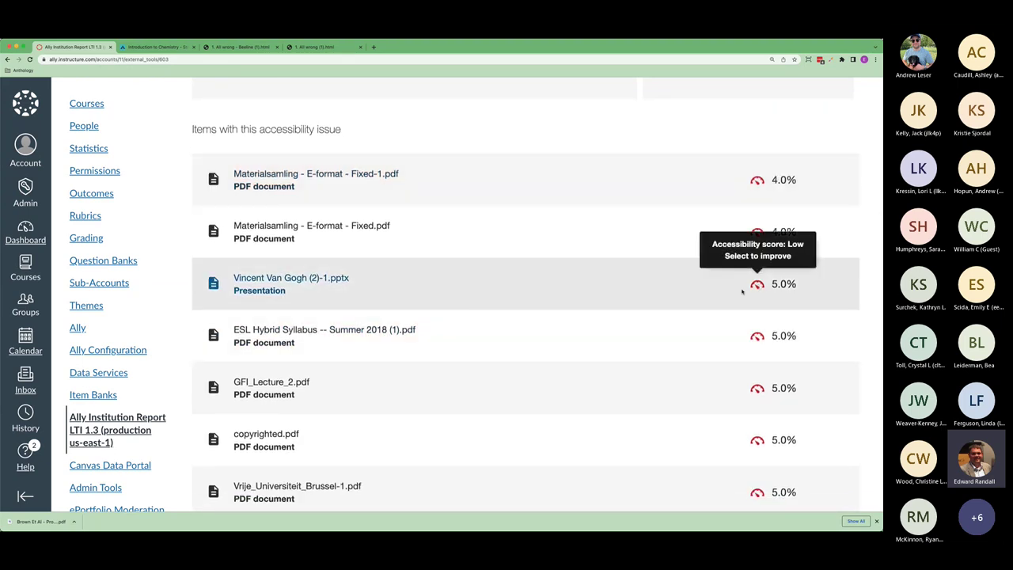
pyautogui.scroll(-5, 673, 323)
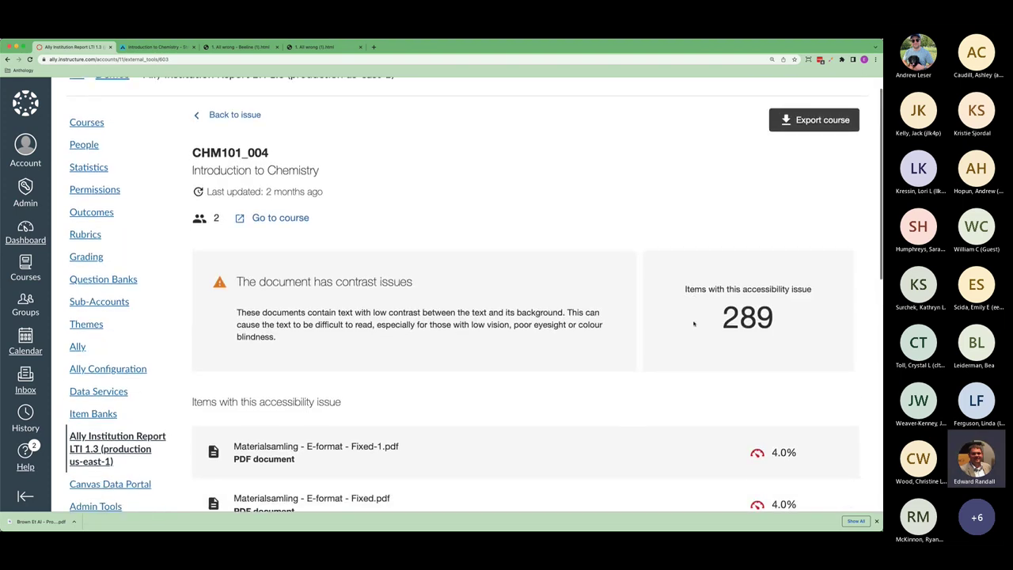
pyautogui.scroll(-3, 693, 322)
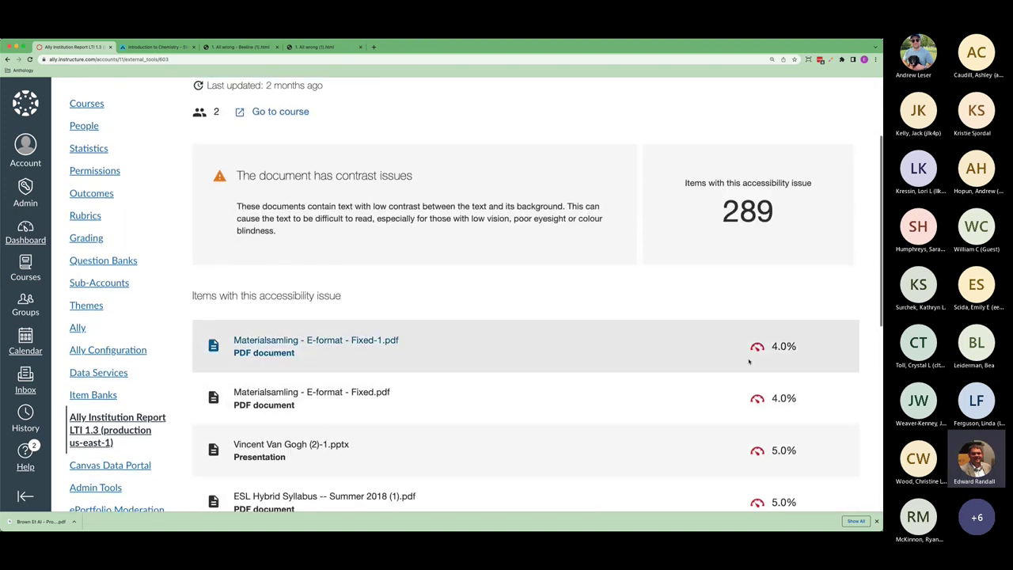
pyautogui.click(757, 341)
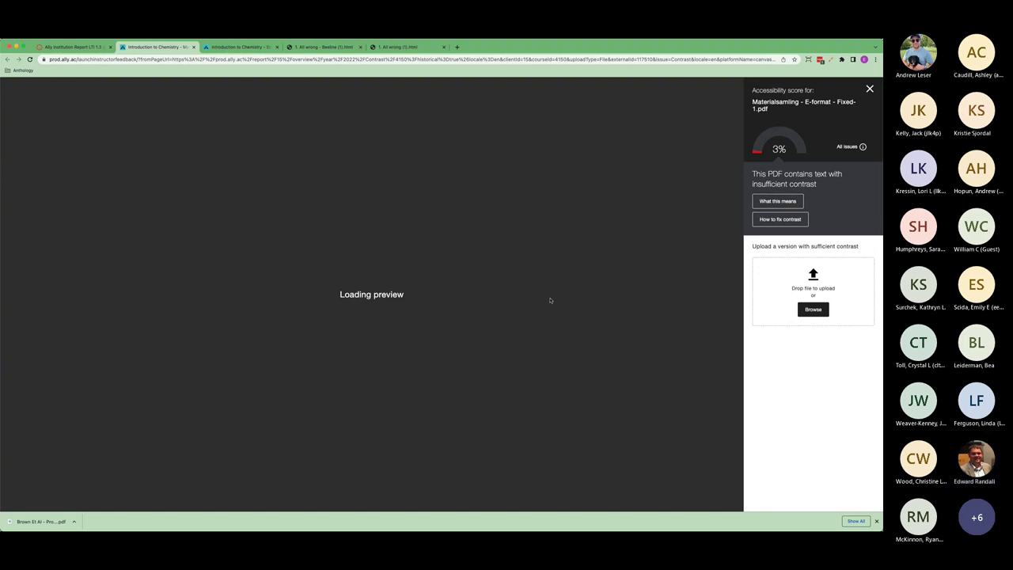
# Review the PDF's 23 low-contrast fragments, then return to CHM101_004's 289-item list.
pyautogui.scroll(-5, 296, 212)
pyautogui.scroll(-3, 313, 210)
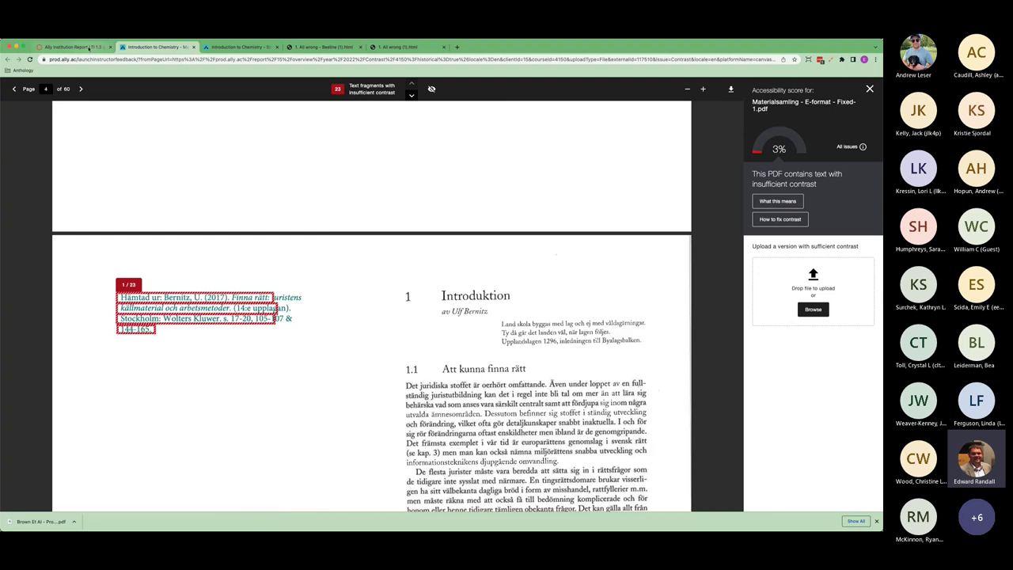
pyautogui.click(73, 47)
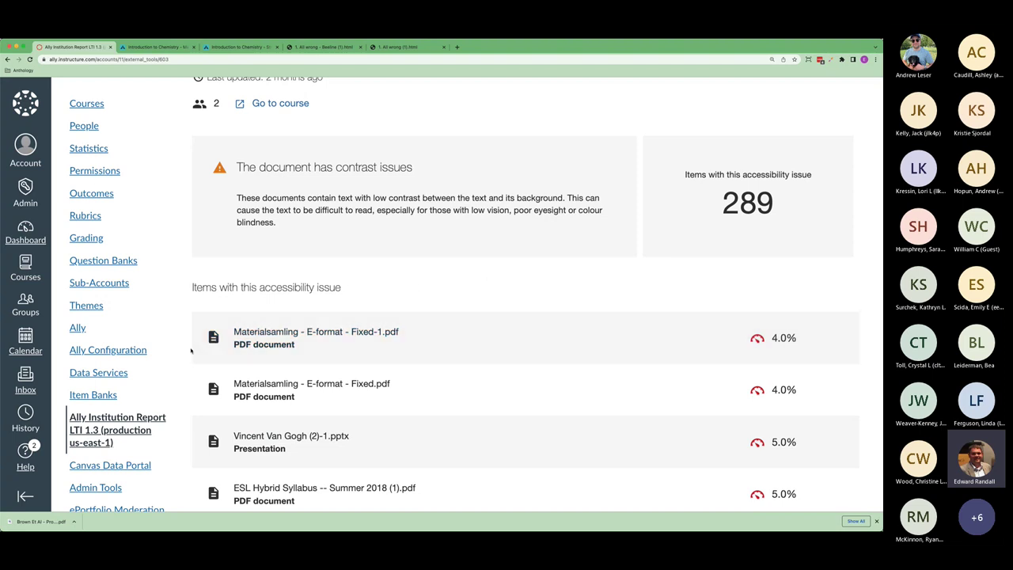
pyautogui.scroll(-3, 443, 334)
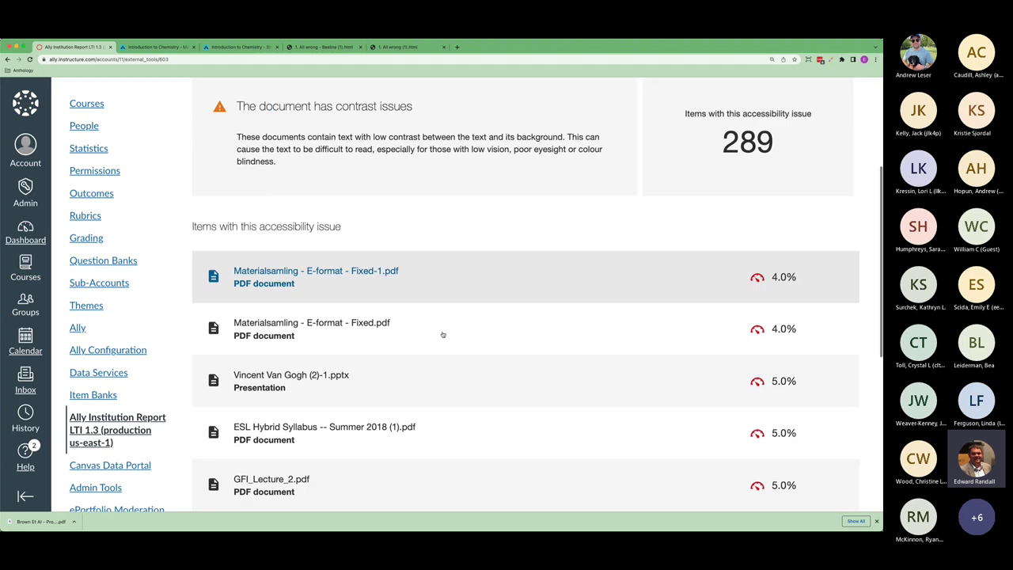
# Return to the Ally Institution Report overview charting accessibility scores by term.
pyautogui.scroll(5, 443, 334)
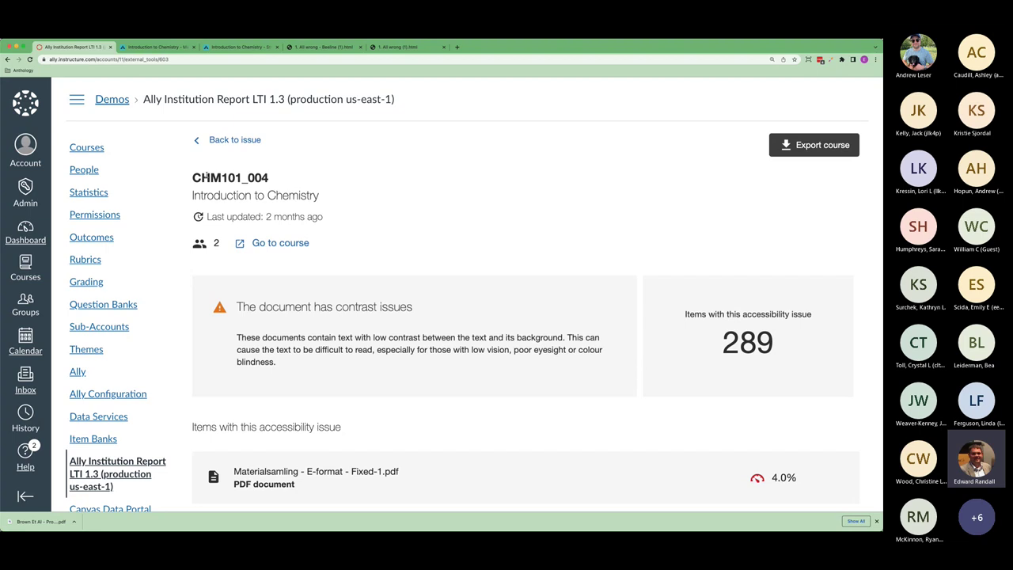
pyautogui.click(117, 468)
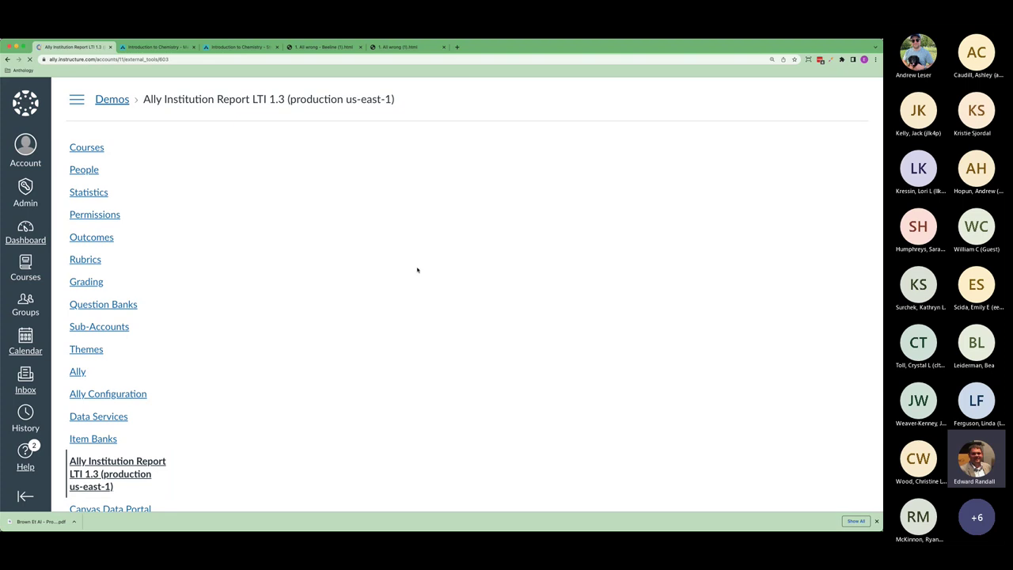
pyautogui.click(390, 148)
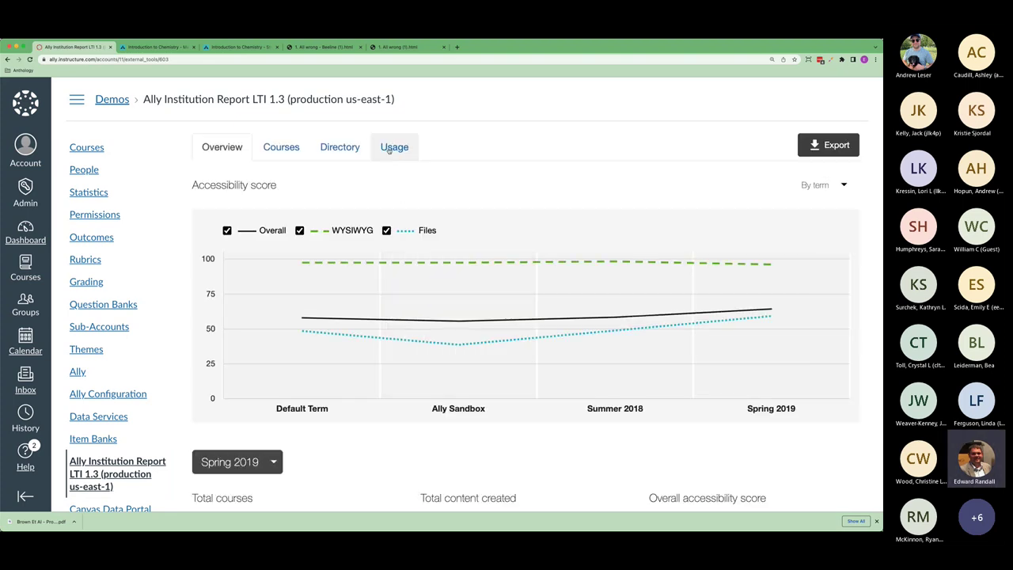
# Download the usage report for 1 July–31 August 2022 and open the .xlsx in Excel.
pyautogui.scroll(-3, 434, 378)
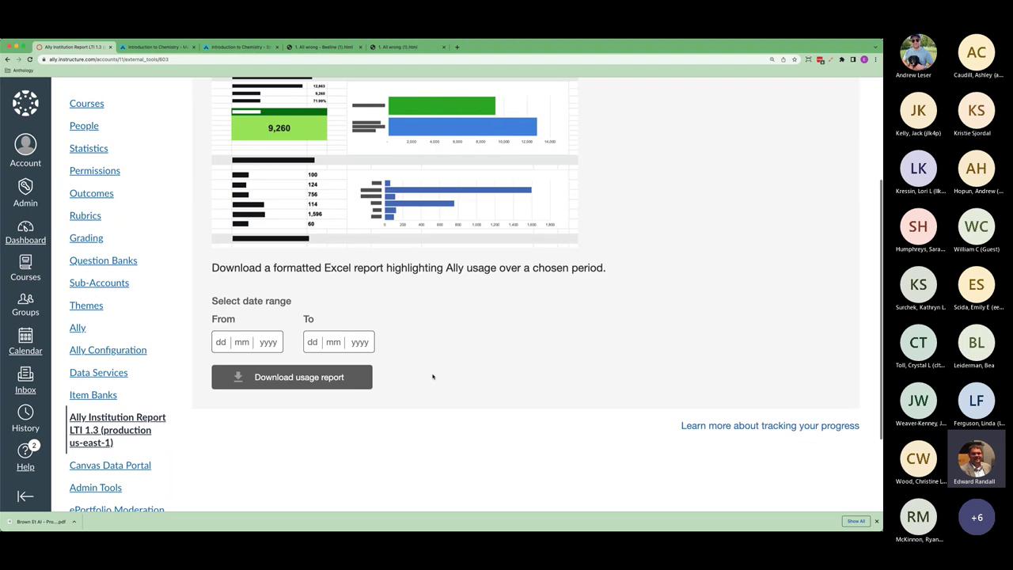
pyautogui.click(256, 320)
pyautogui.click(235, 358)
pyautogui.click(235, 357)
pyautogui.click(235, 358)
pyautogui.click(340, 405)
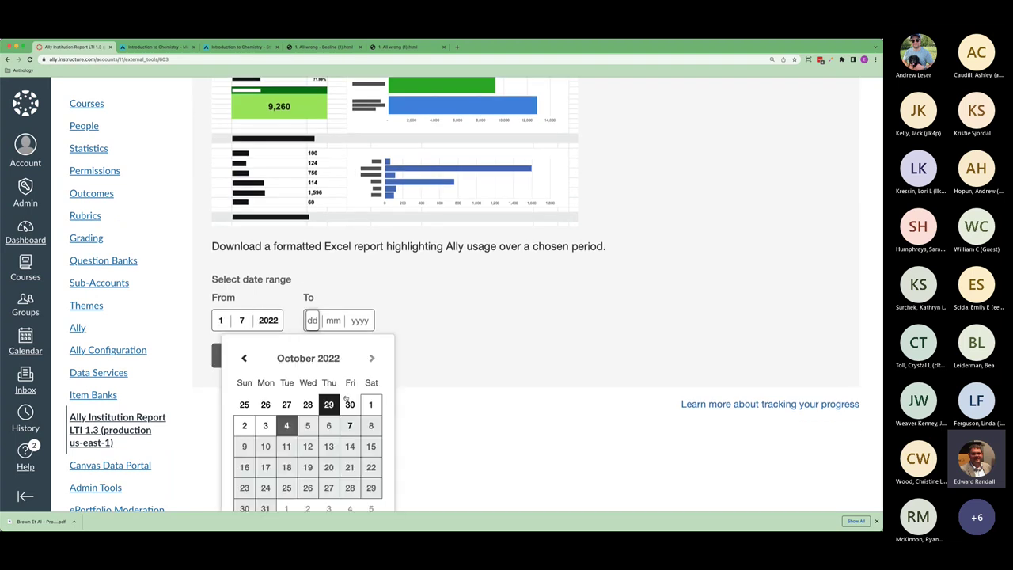
pyautogui.click(243, 358)
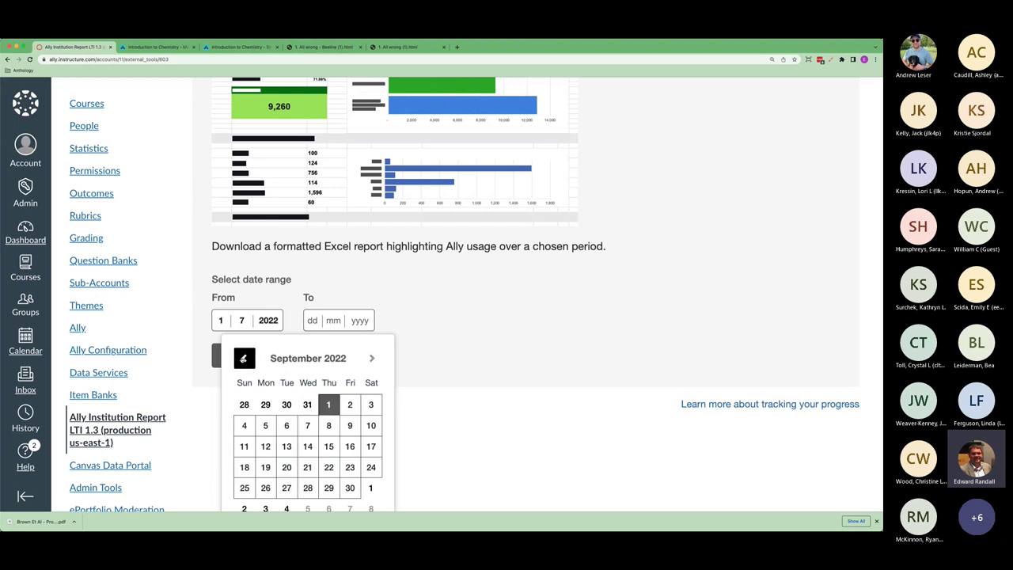
pyautogui.click(243, 357)
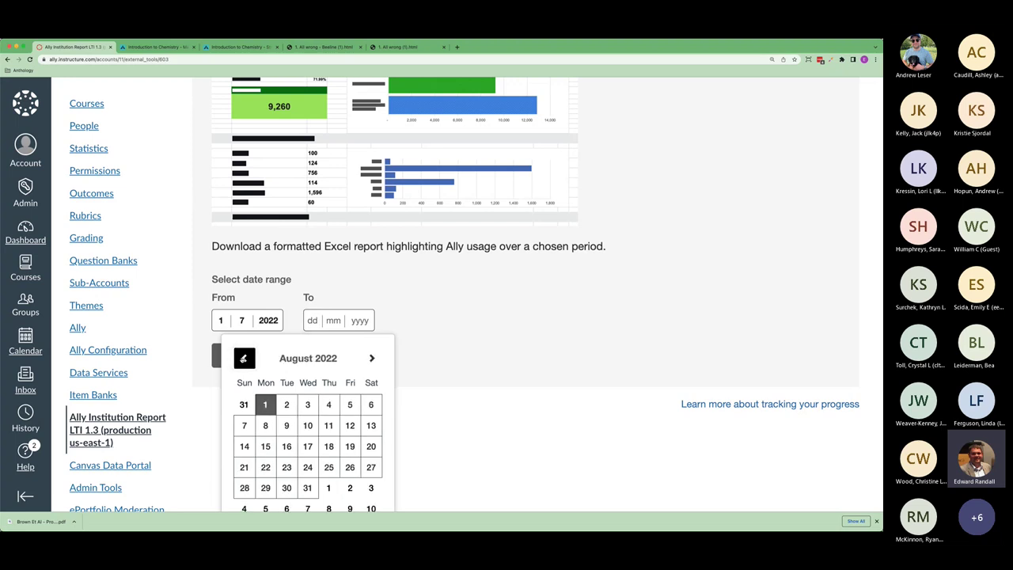
pyautogui.click(307, 488)
pyautogui.click(293, 356)
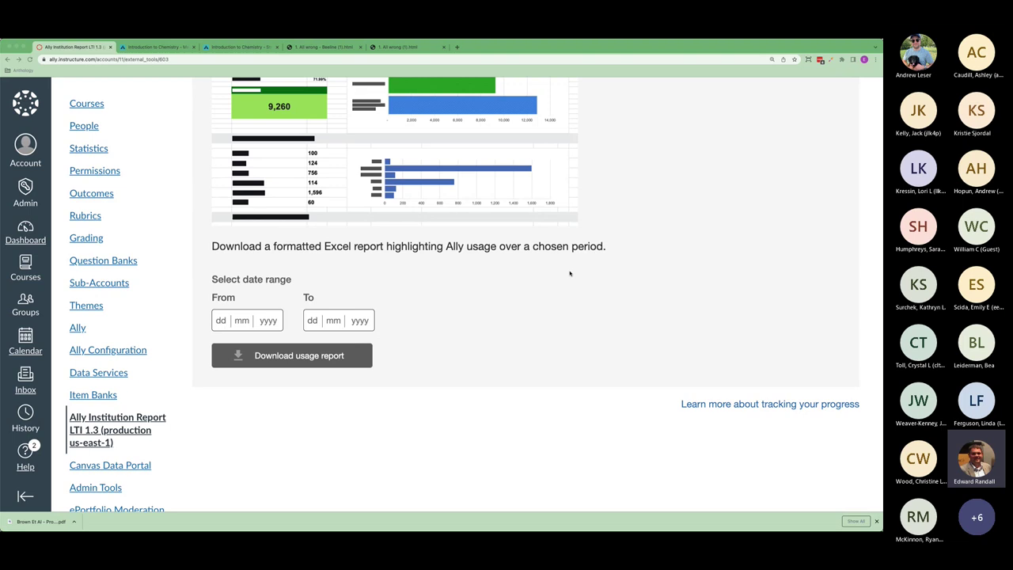
pyautogui.click(57, 524)
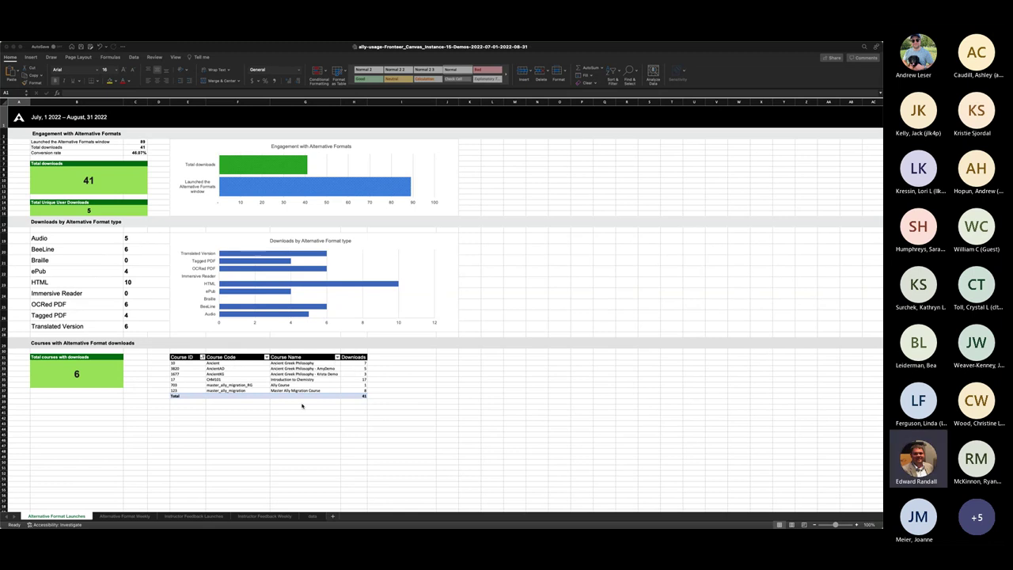
# Bring the Excel usage workbook forward and view its Instructor Feedback Launches sheet.
pyautogui.click(179, 516)
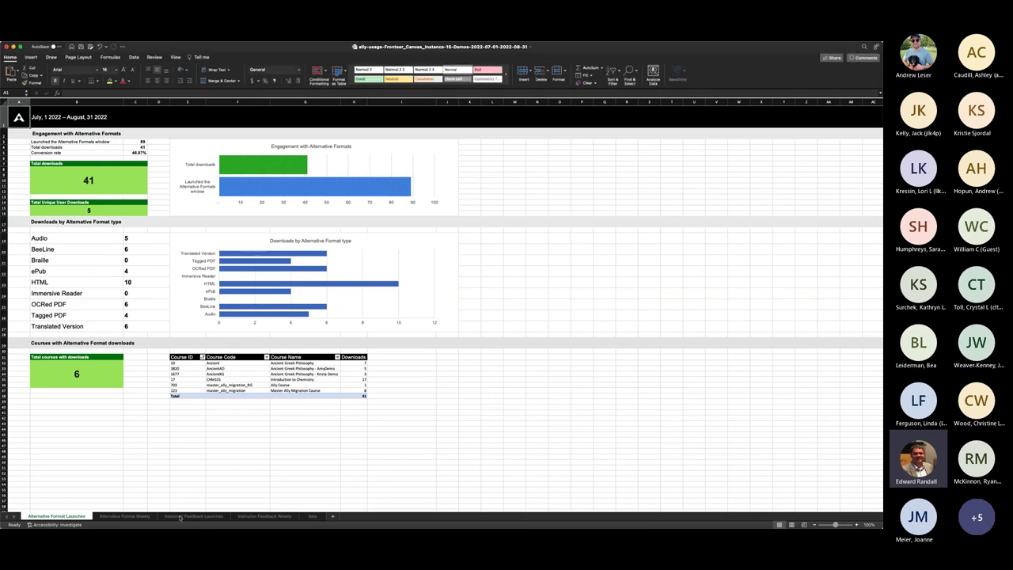
pyautogui.click(180, 516)
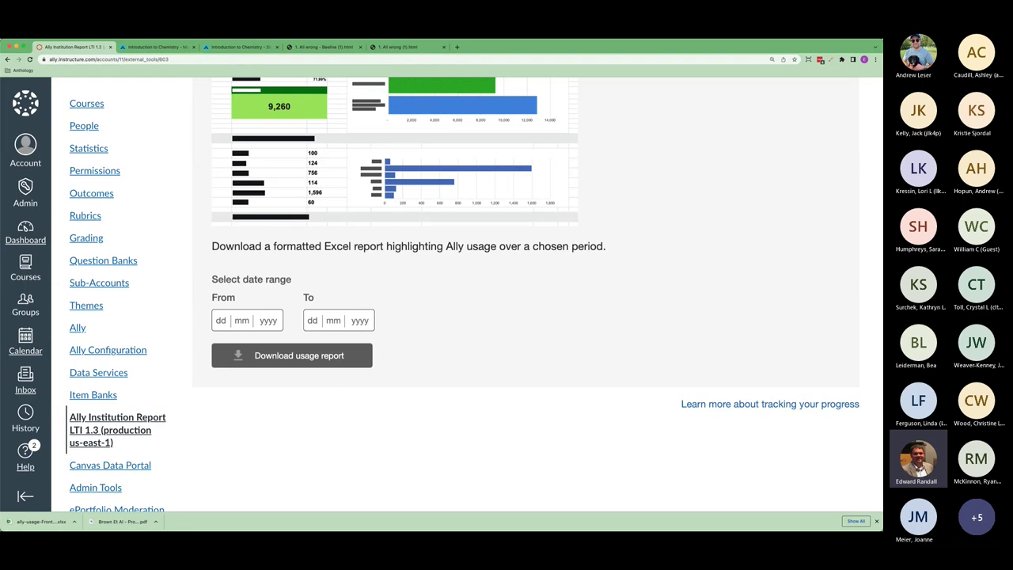
# Browse the institution report's Courses and Overview tabs, ending on the department Directory.
pyautogui.scroll(5, 369, 390)
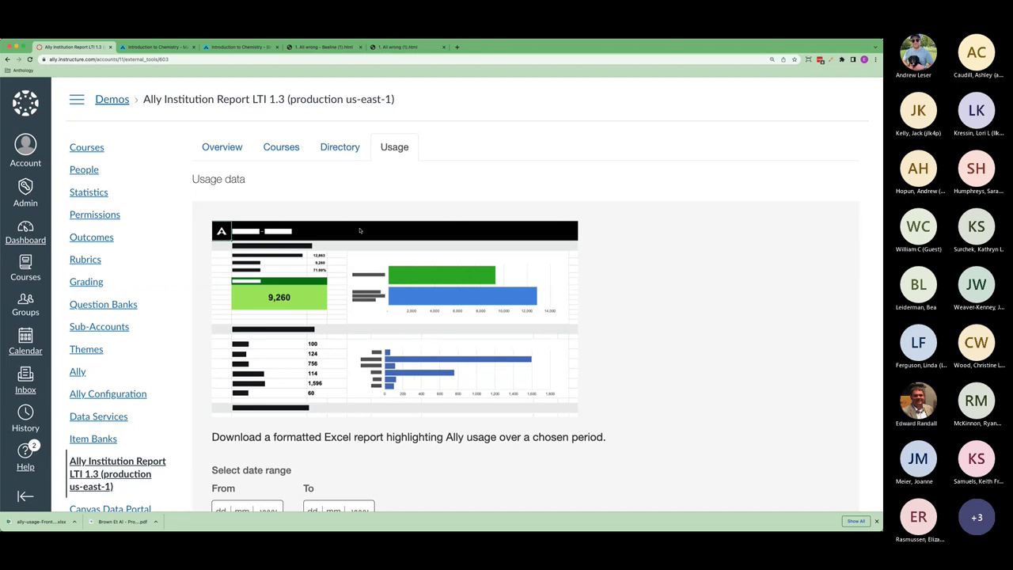
pyautogui.click(286, 149)
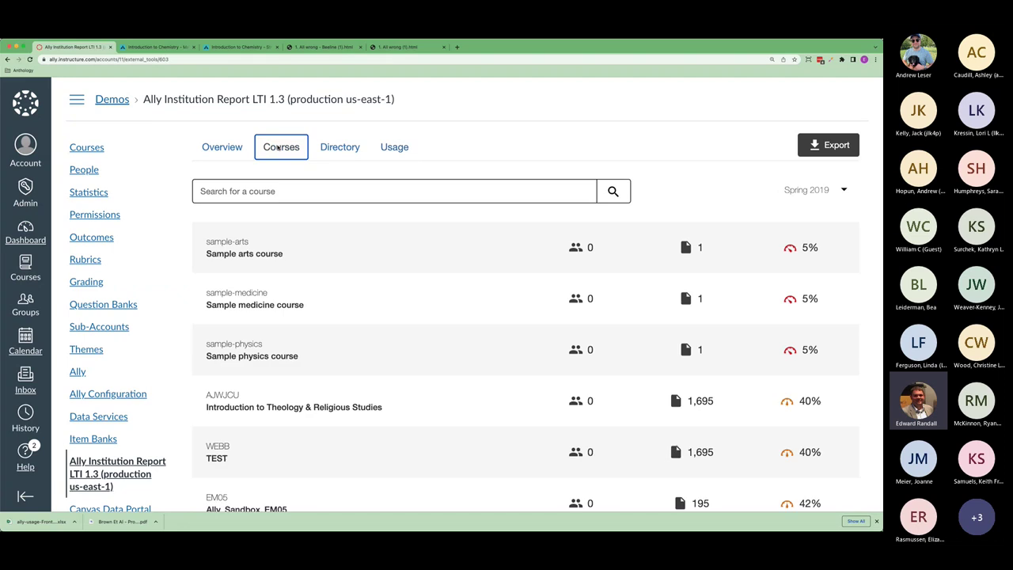
pyautogui.click(212, 149)
pyautogui.scroll(-2, 284, 336)
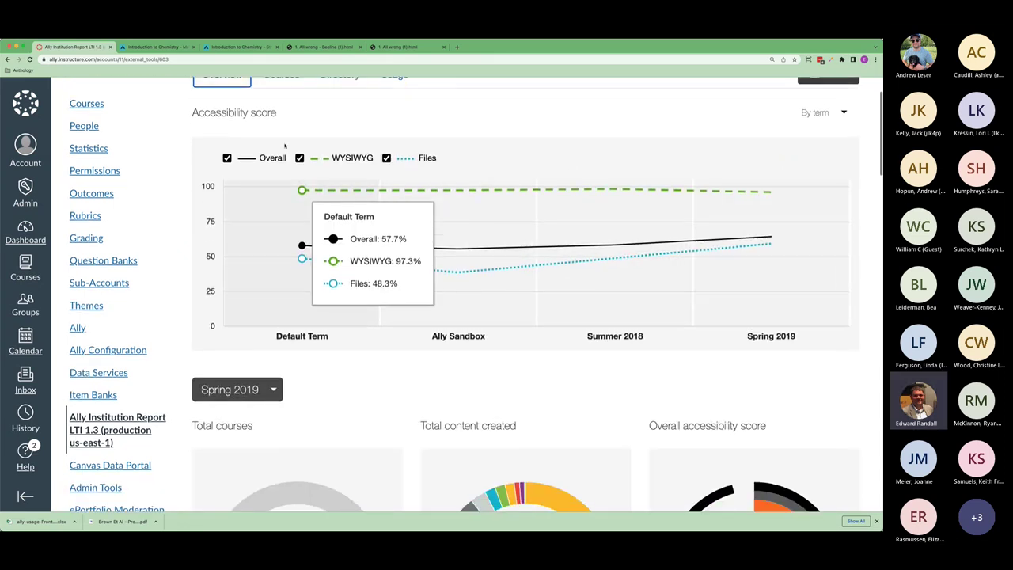
pyautogui.scroll(2, 322, 143)
pyautogui.click(325, 147)
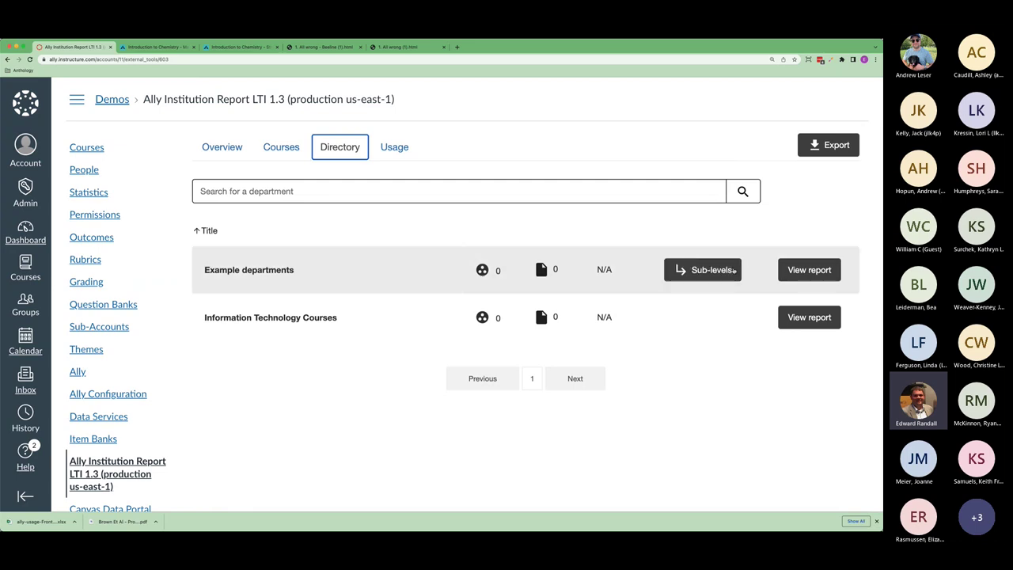
# Drill into Example departments' sub-levels: AJWTEST, Arts, Medicine and Physics, then go to Ally Configuration.
pyautogui.click(710, 271)
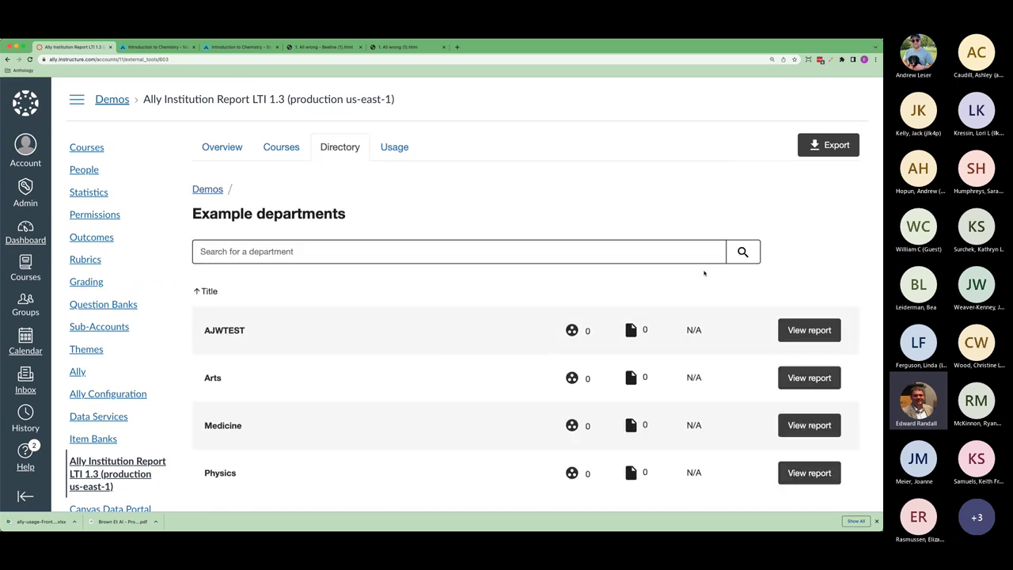
pyautogui.scroll(-2, 698, 304)
pyautogui.scroll(2, 694, 297)
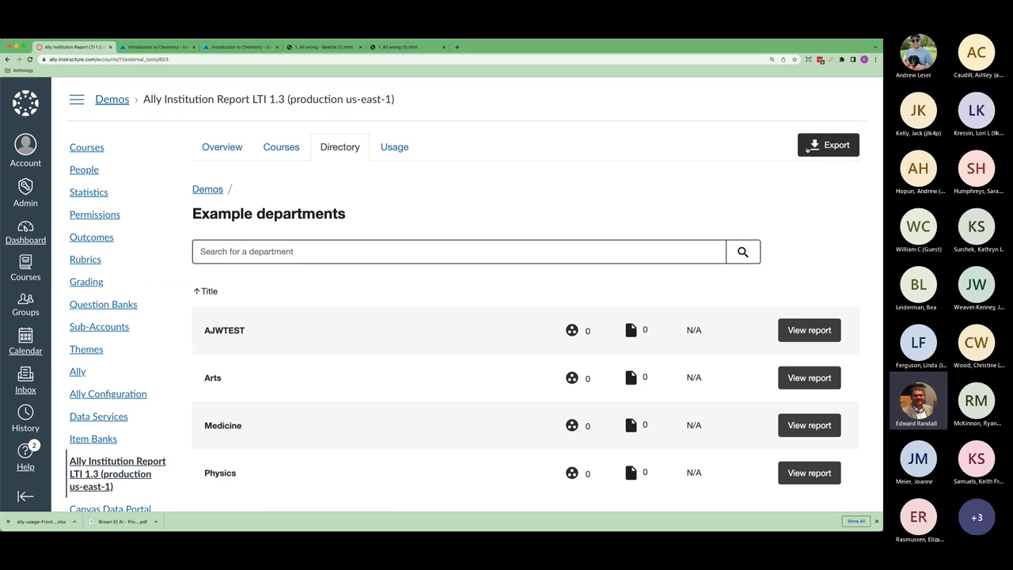
pyautogui.click(108, 393)
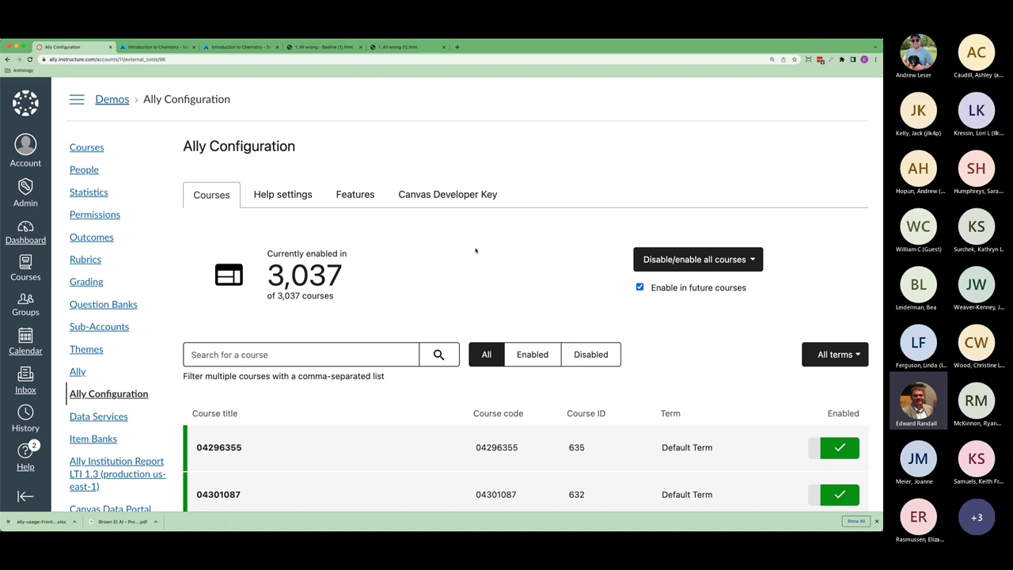
# Check Ally Configuration's Courses list, with Ally enabled in 3,037 of 3,037 courses, then open Help settings.
pyautogui.scroll(-1, 476, 250)
pyautogui.scroll(-1, 476, 250)
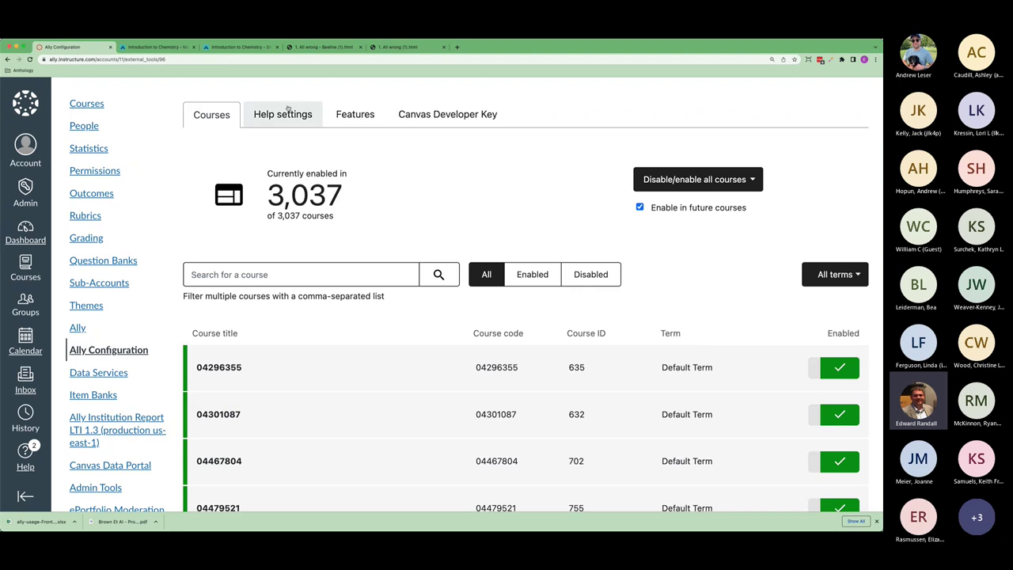
pyautogui.click(288, 111)
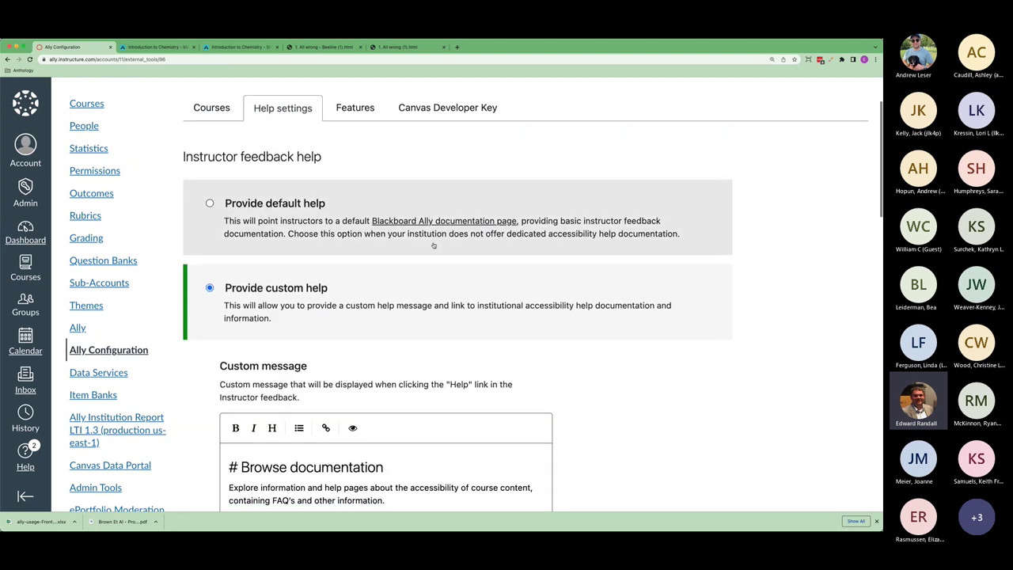
# Read the custom instructor-feedback and alternative-formats help messages with expert help enabled, then go to Features.
pyautogui.scroll(-5, 380, 245)
pyautogui.scroll(-4, 315, 277)
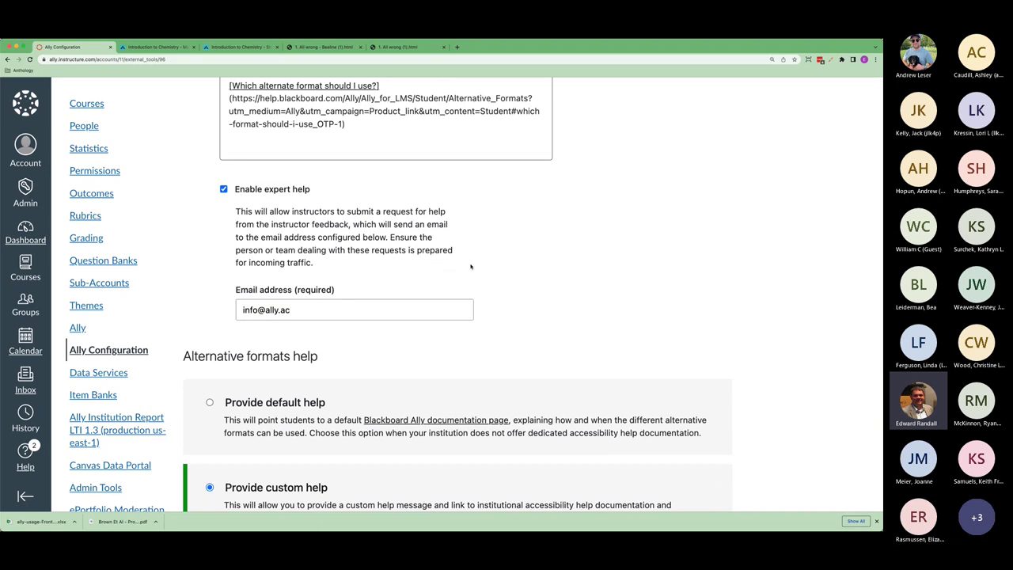
pyautogui.scroll(-4, 470, 266)
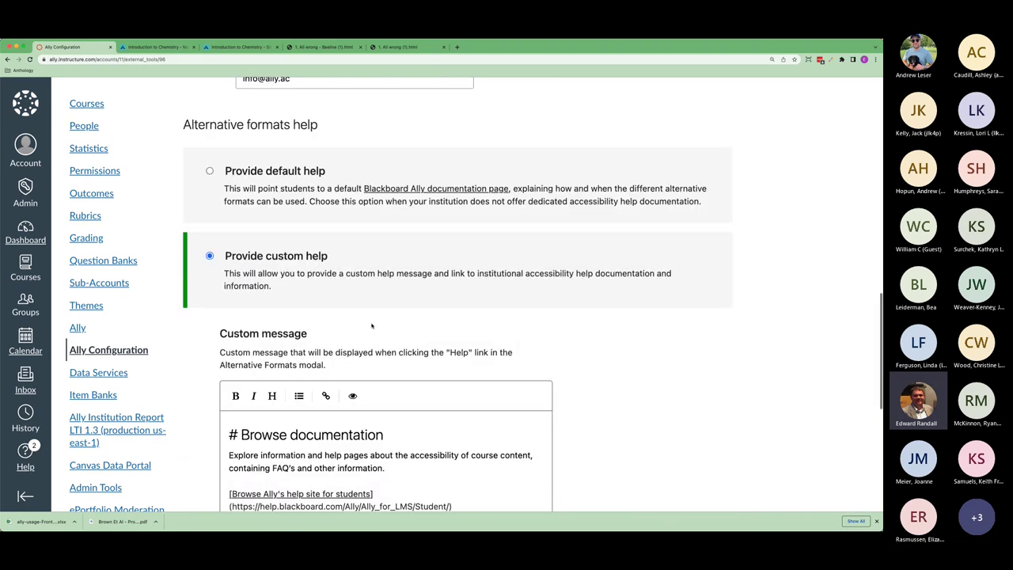
pyautogui.scroll(-3, 371, 325)
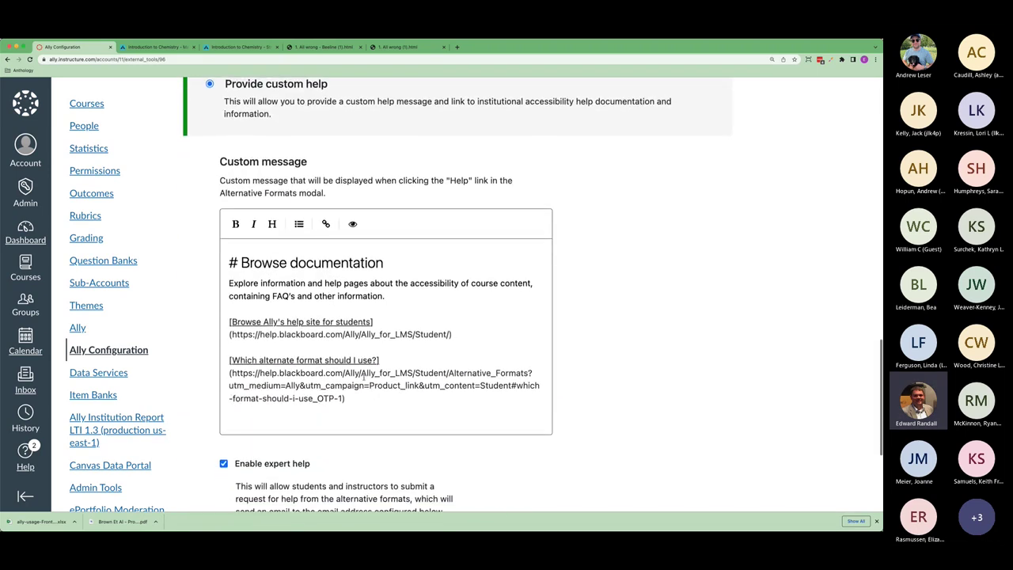
pyautogui.scroll(-3, 364, 378)
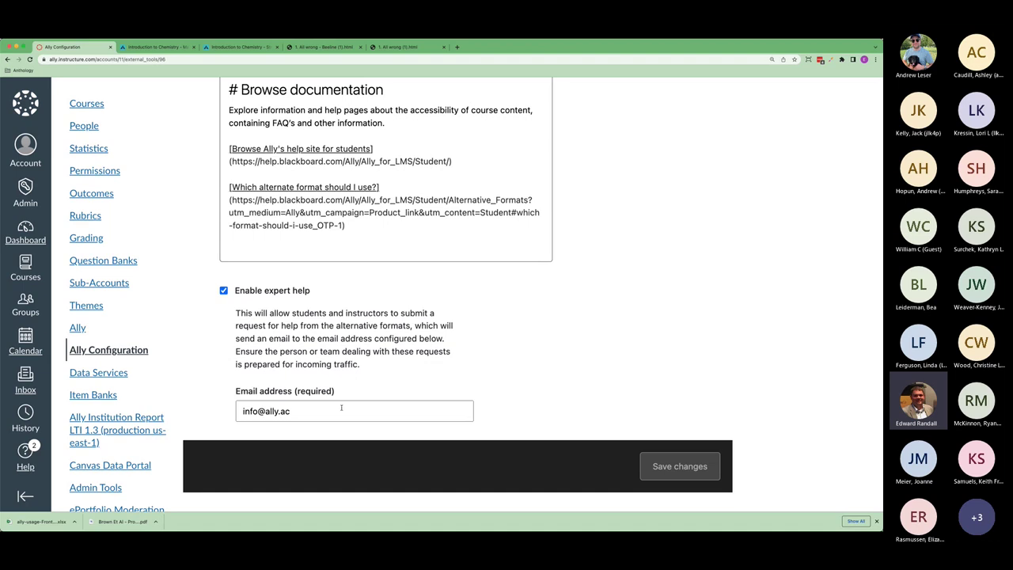
pyautogui.scroll(10, 387, 413)
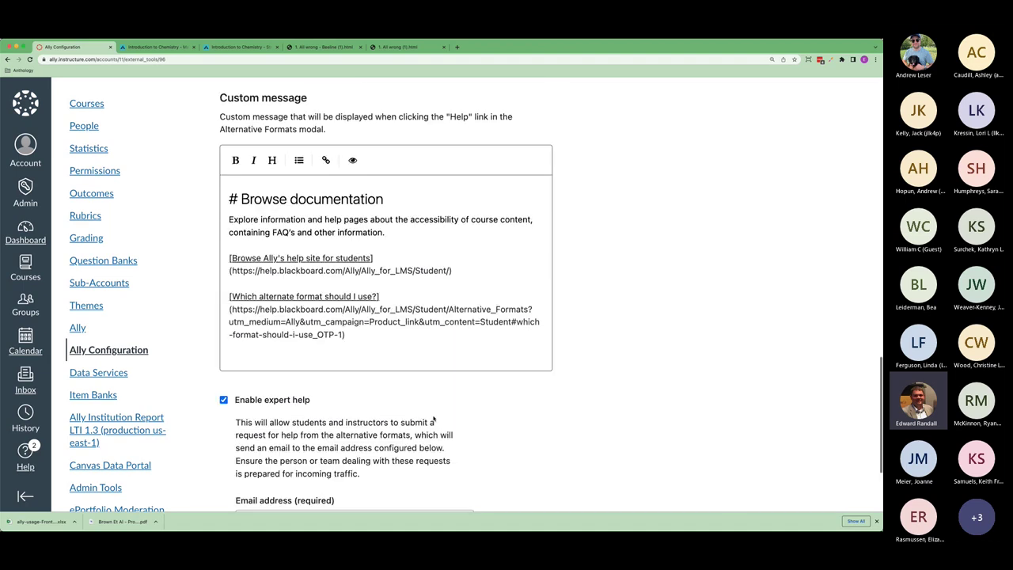
pyautogui.scroll(4, 434, 418)
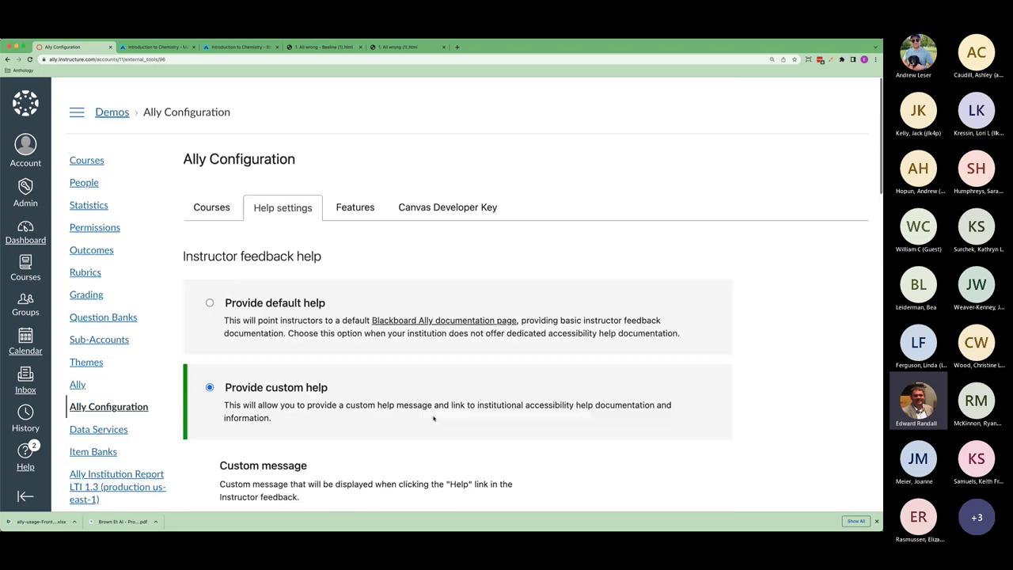
pyautogui.click(350, 192)
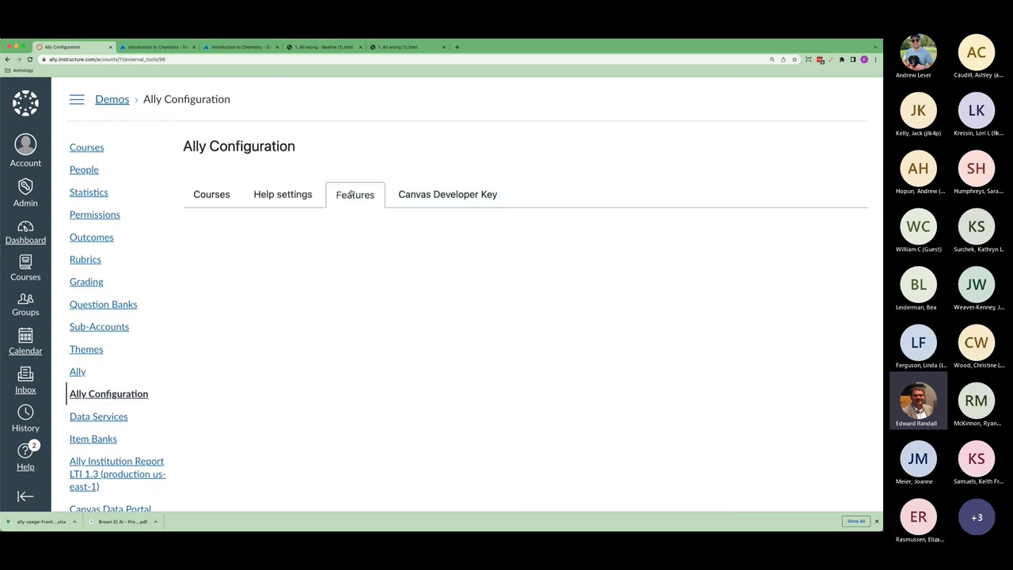
# Expand and collapse Alternative Formats - Translated version to confirm the feature is enabled.
pyautogui.scroll(-1, 571, 292)
pyautogui.scroll(-1, 571, 292)
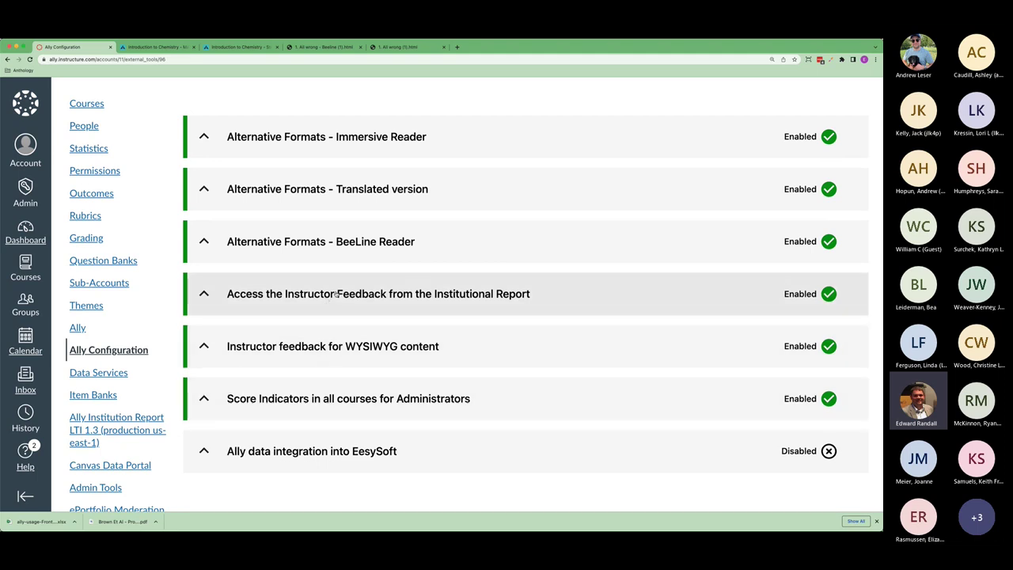
pyautogui.click(290, 191)
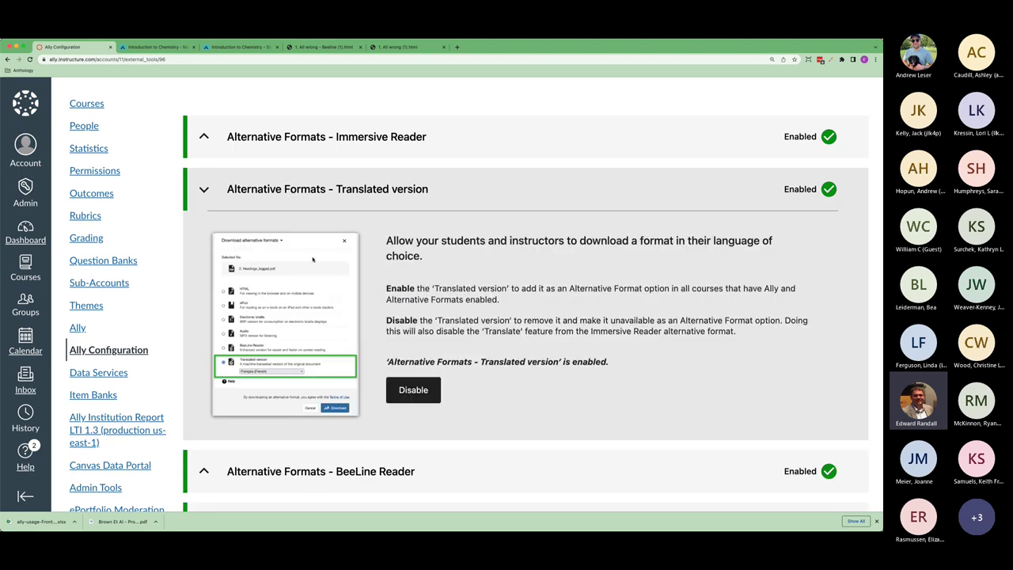
pyautogui.click(291, 198)
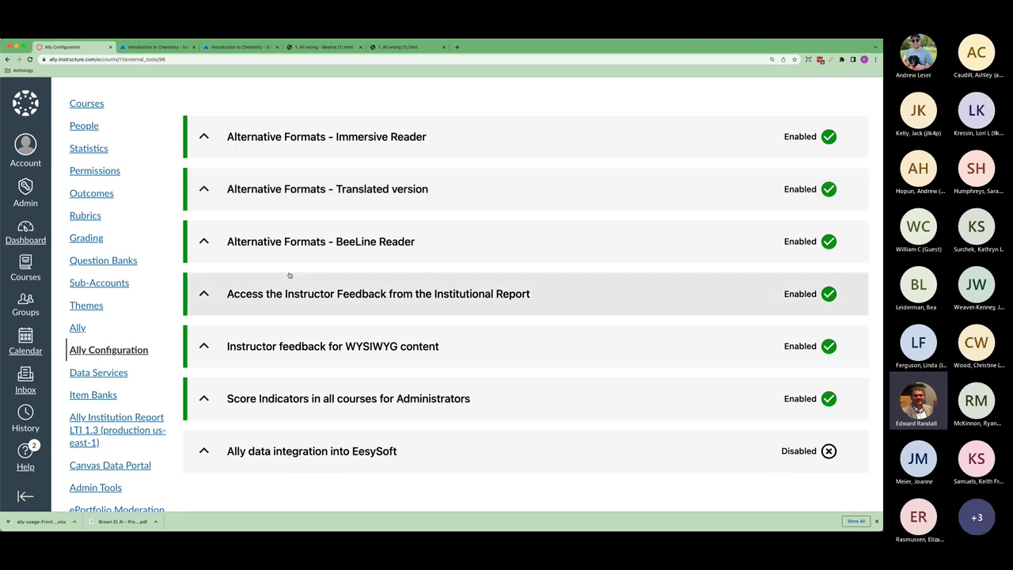
pyautogui.scroll(3, 289, 293)
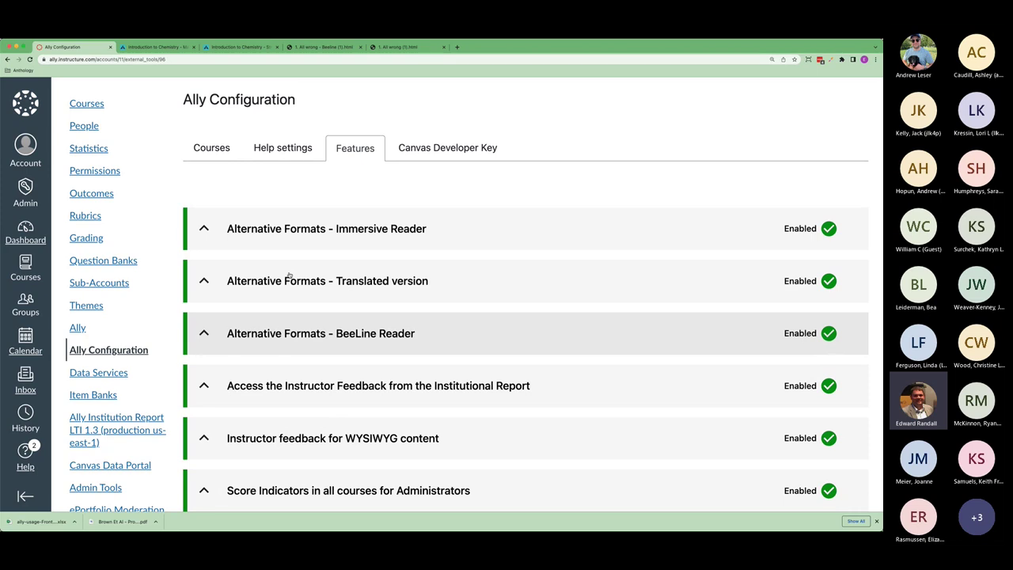